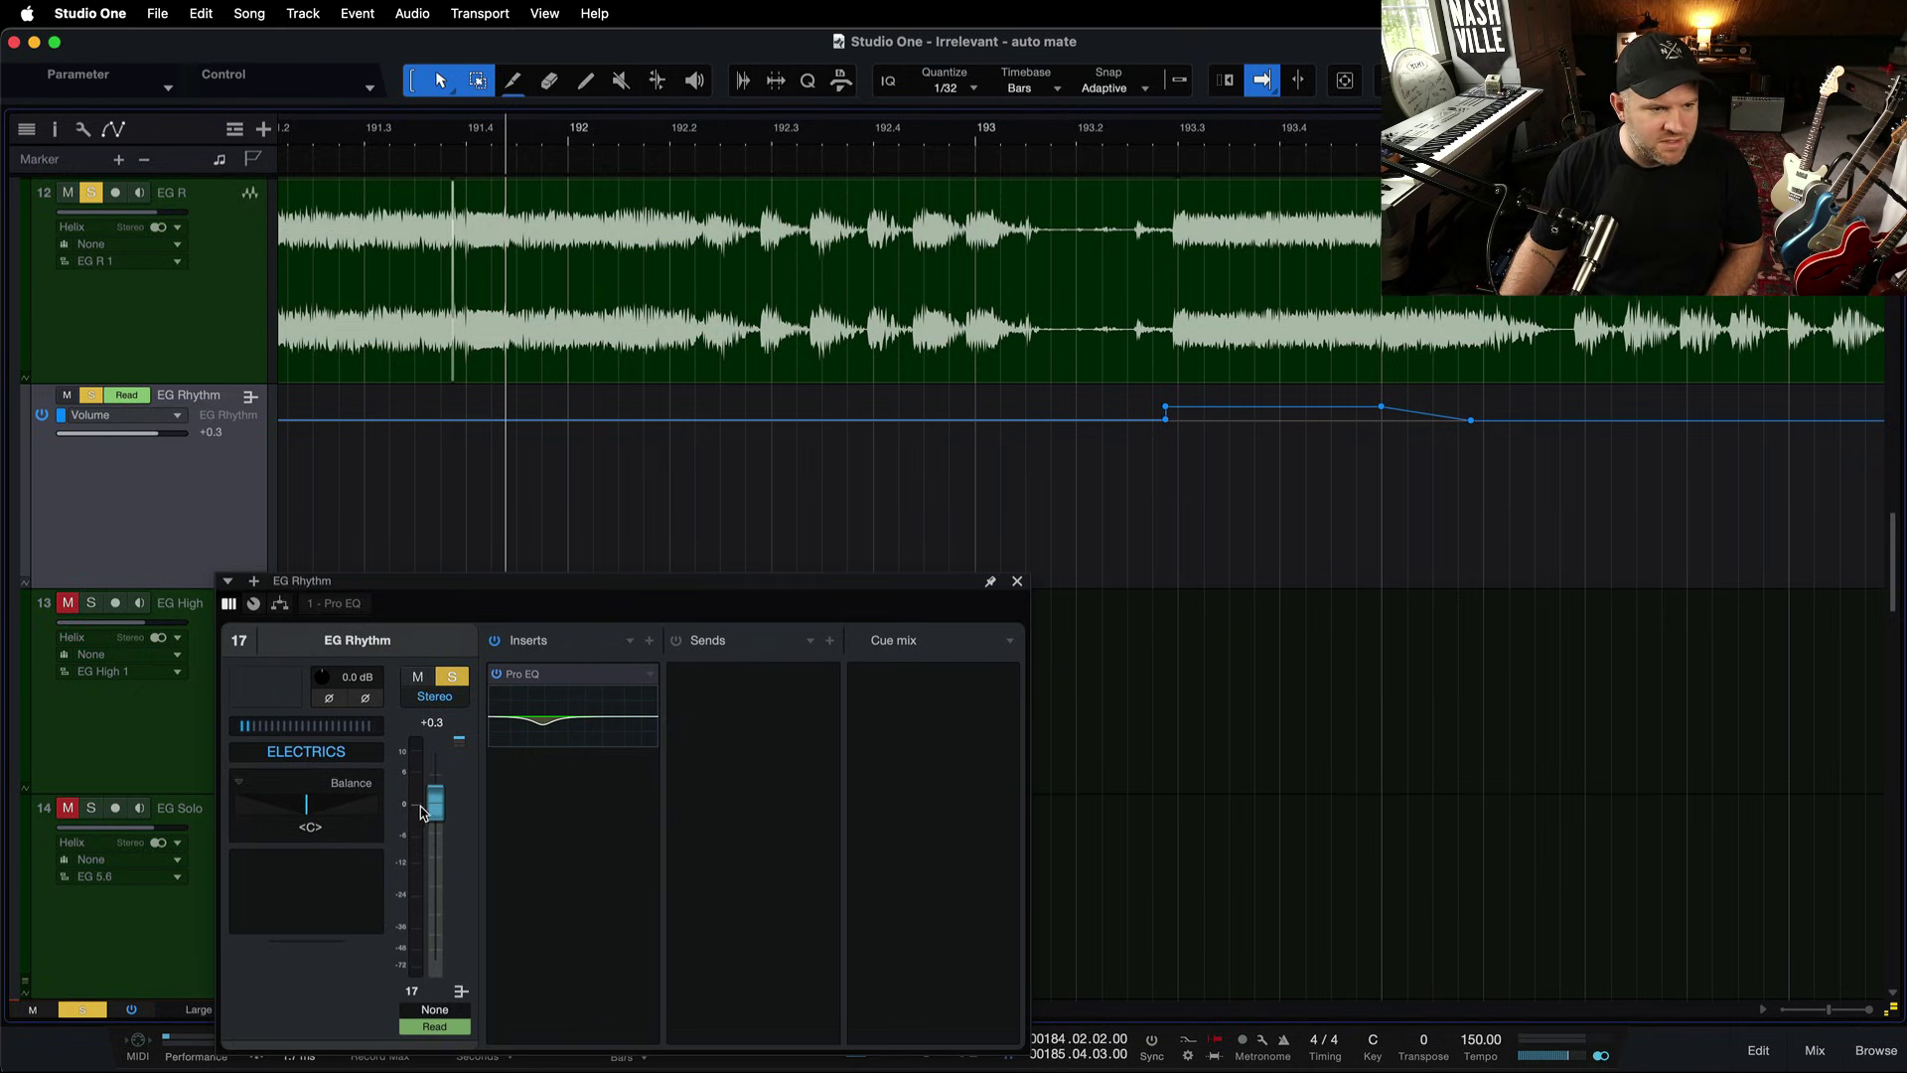
Play and stop the section, then close the EG Rhythm channel editor.
key(space)
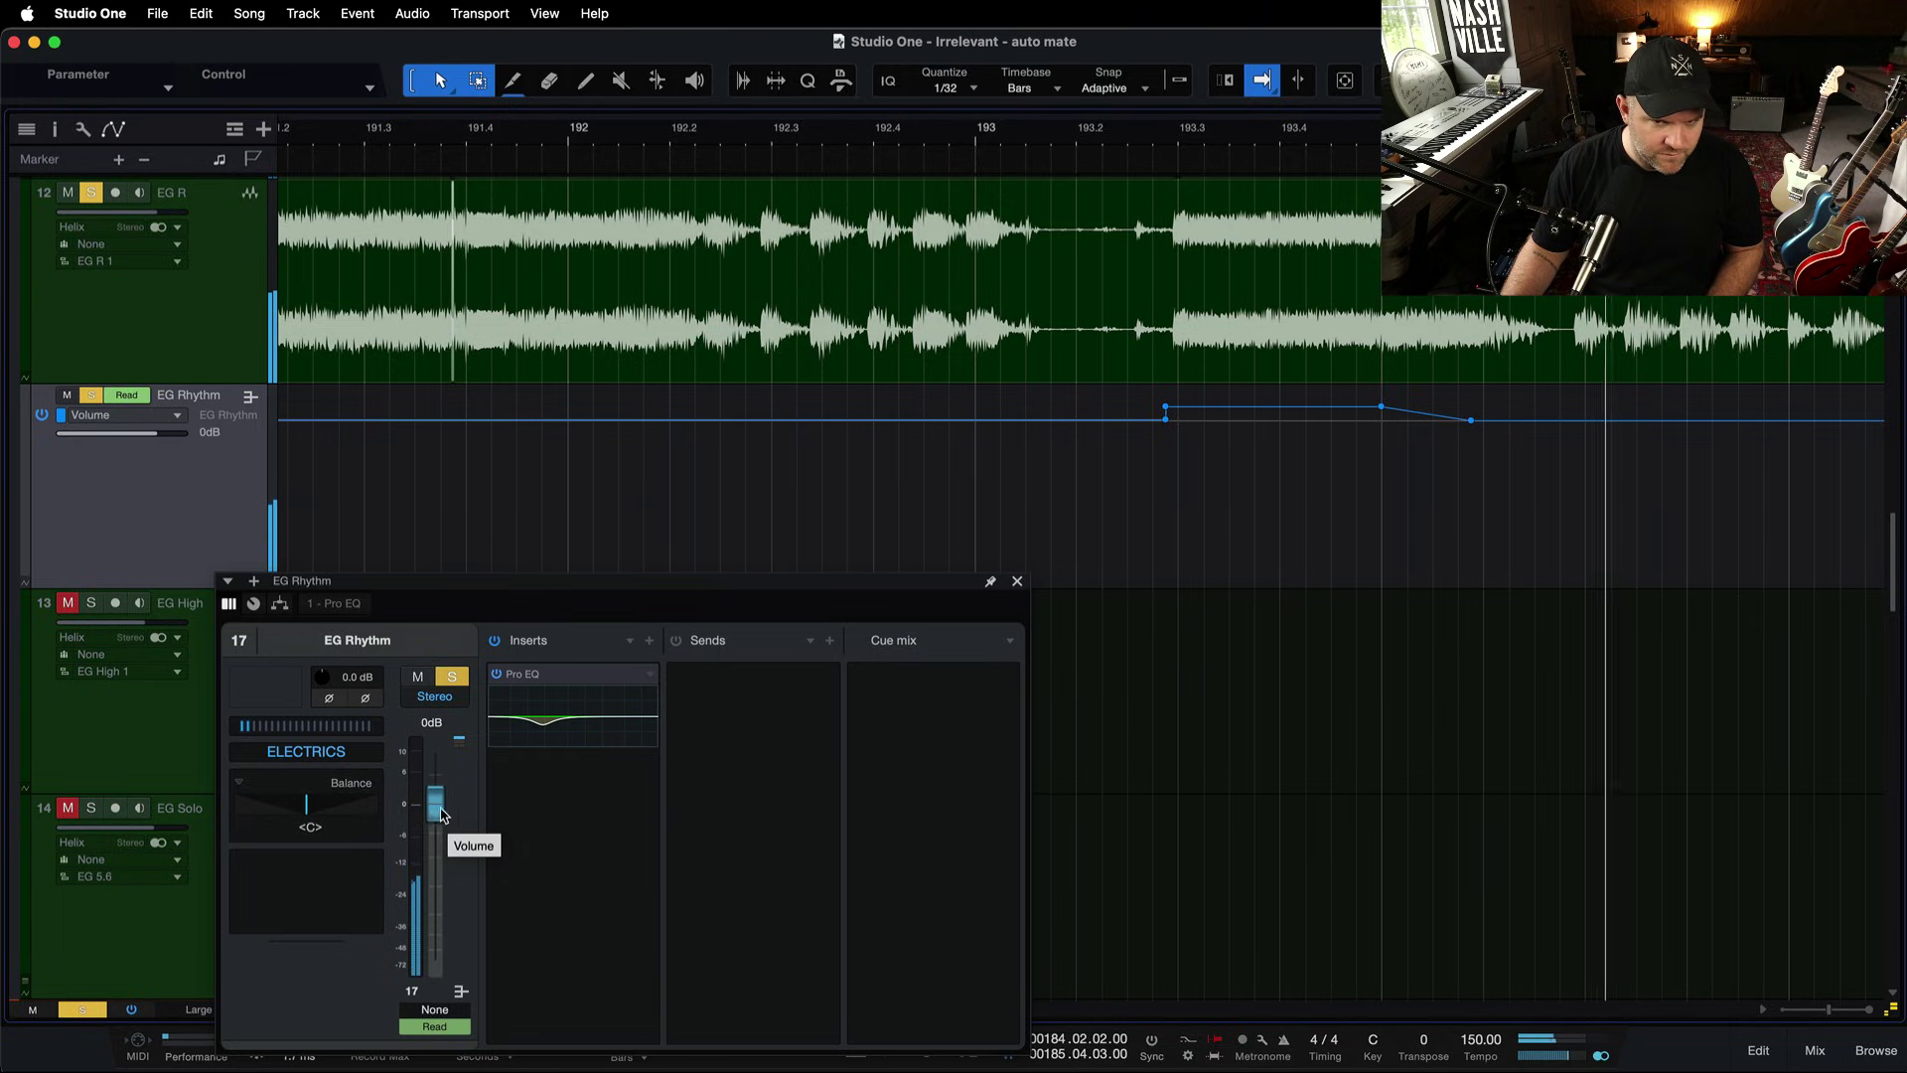
key(space)
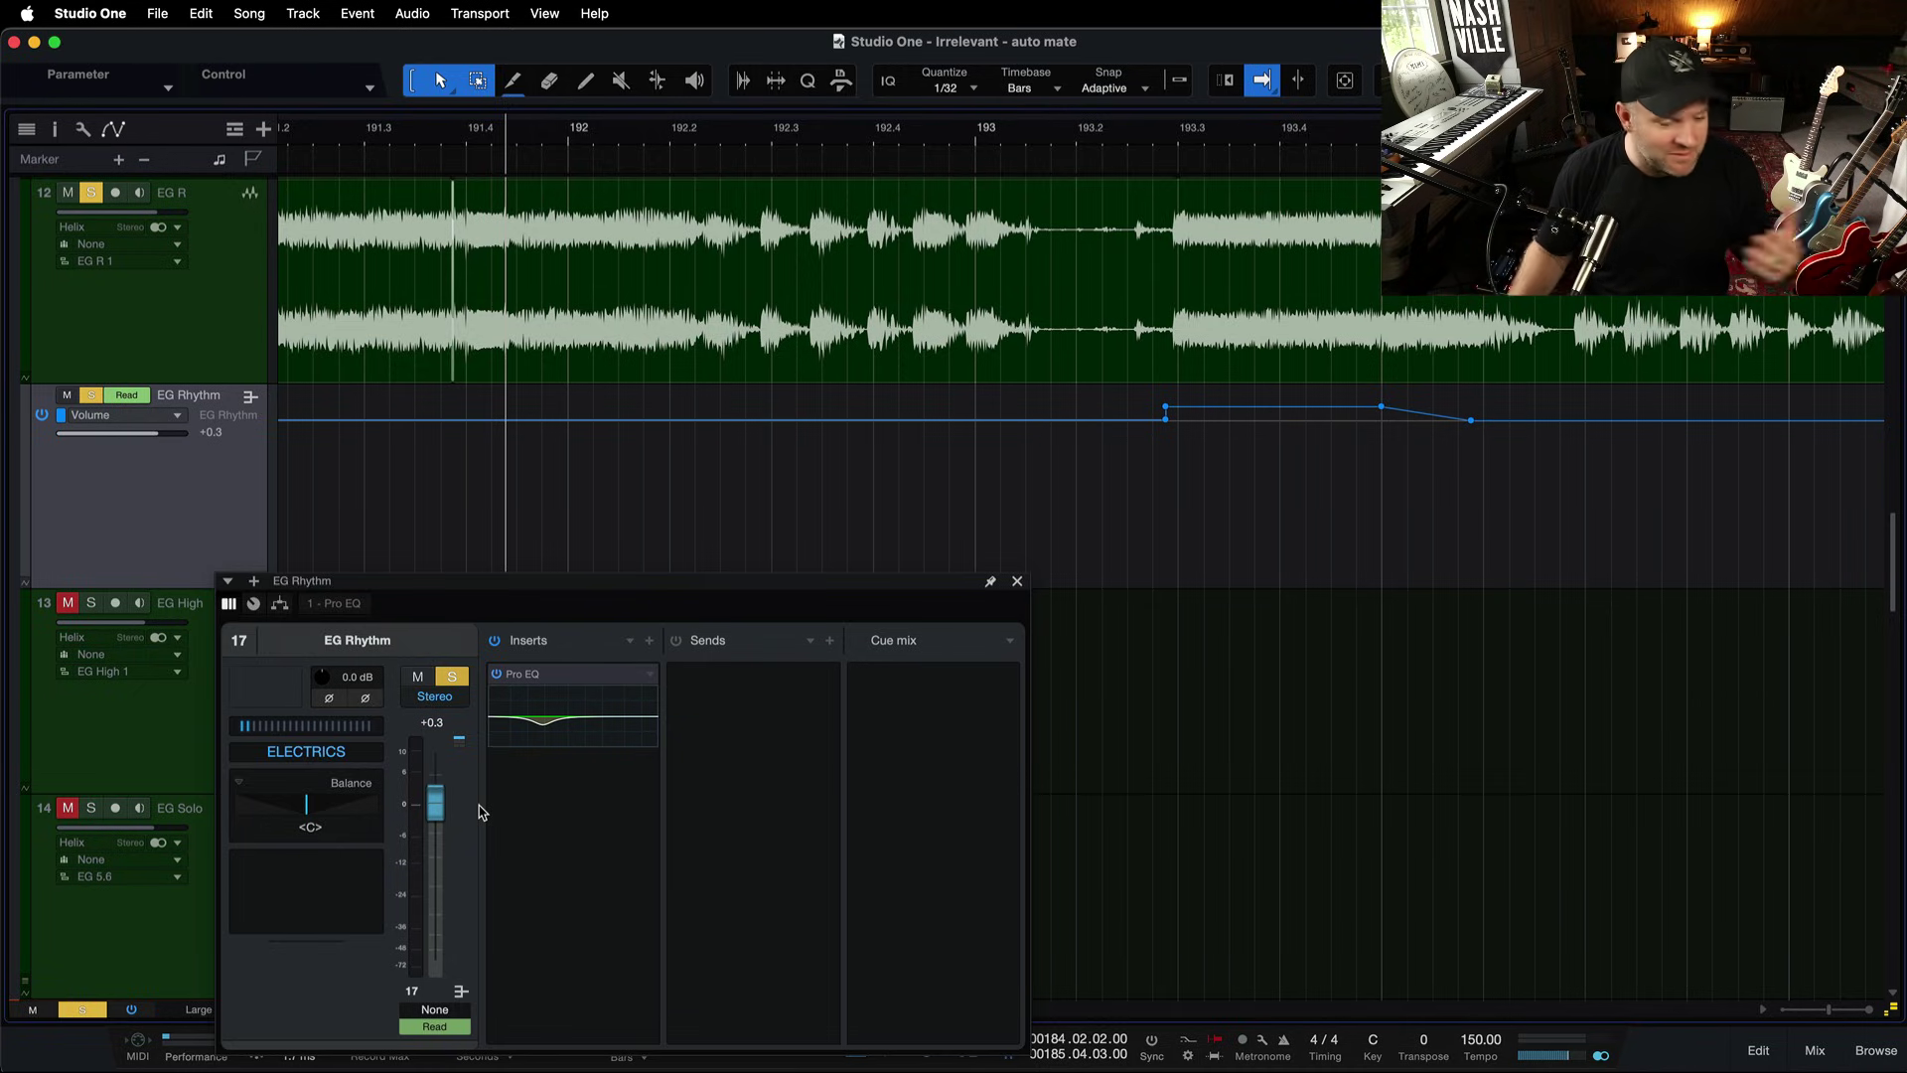
click(1016, 581)
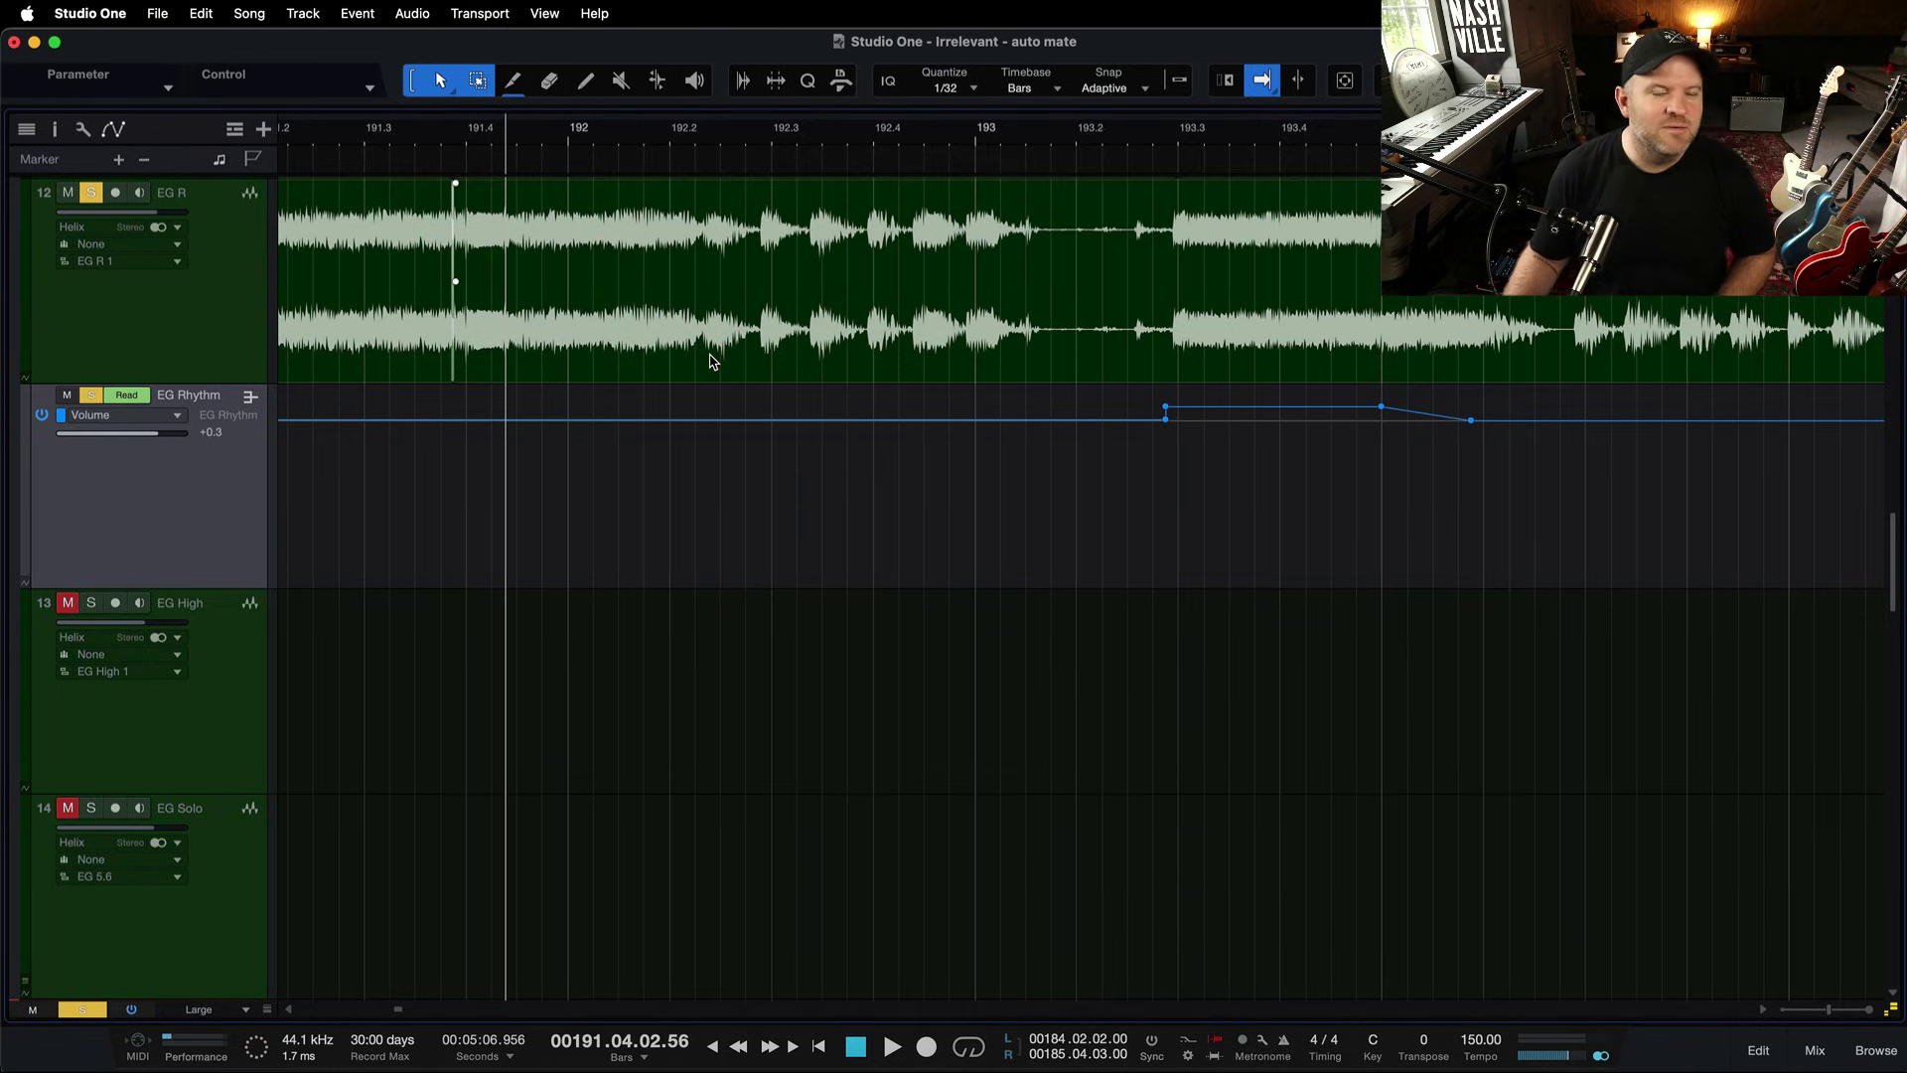
Unsolo all tracks and bring the KEYS folder's Synth and Bass Synth tracks into view around bar 168.
key(shift+super+s)
scroll(804, 363, down, 10)
scroll(797, 373, down, 5)
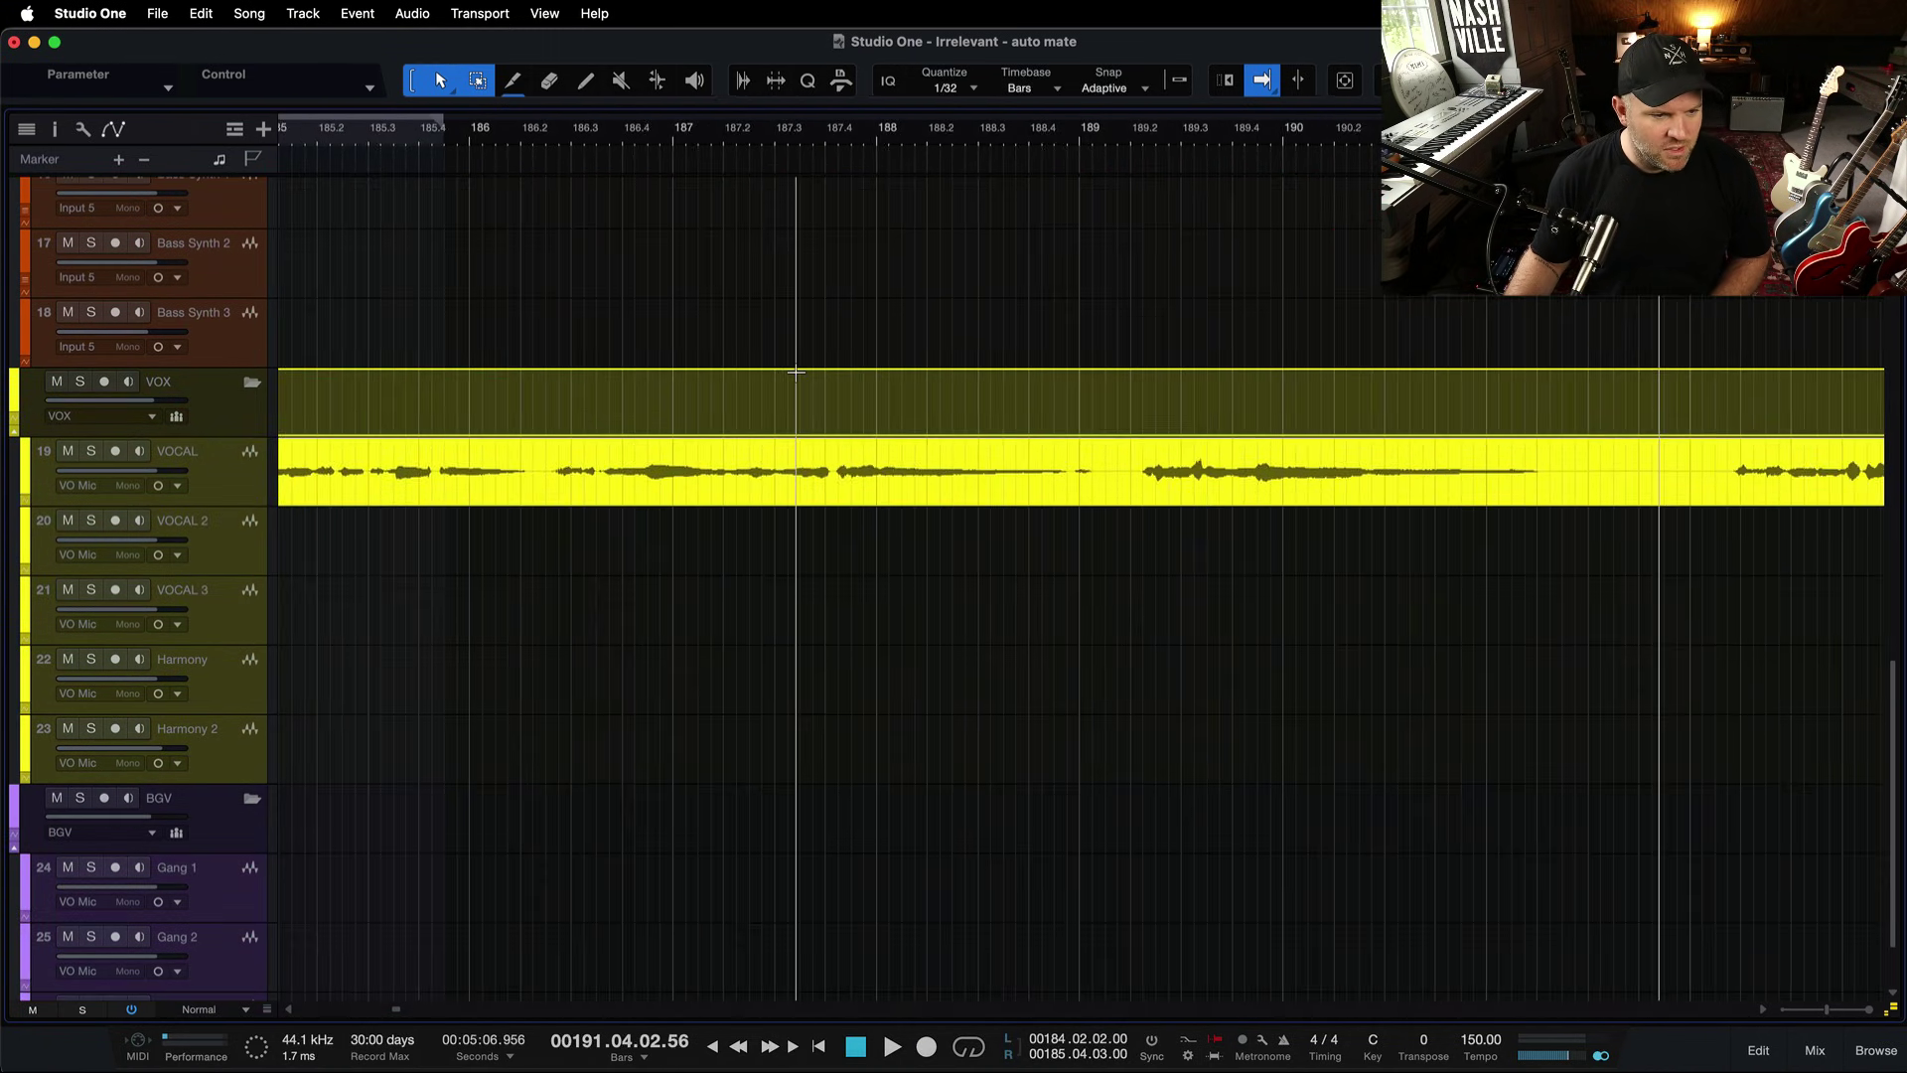
scroll(599, 383, up, 5)
scroll(599, 383, down, 5)
scroll(596, 379, left, 5)
scroll(596, 379, down, 3)
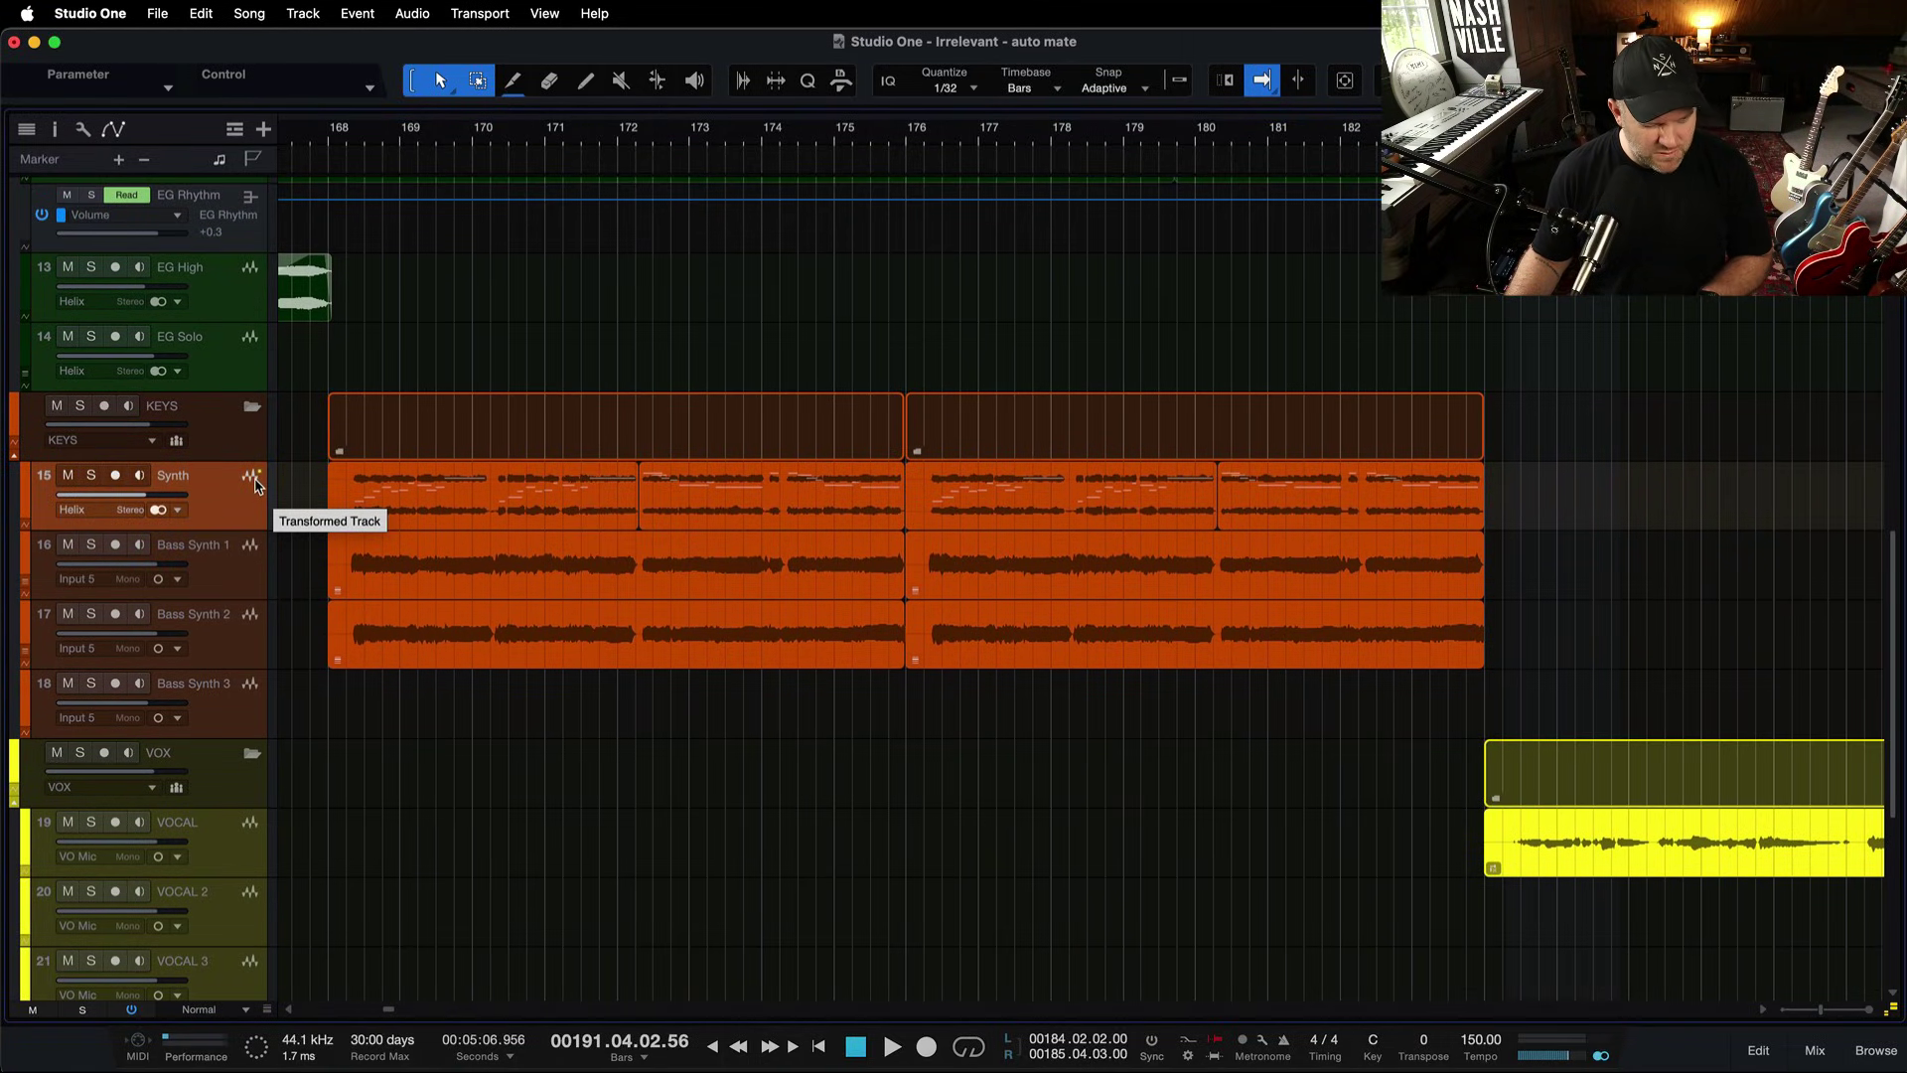
Show the Inspector, make the Synth track much taller, and move the playhead to bar 168.
key(F4)
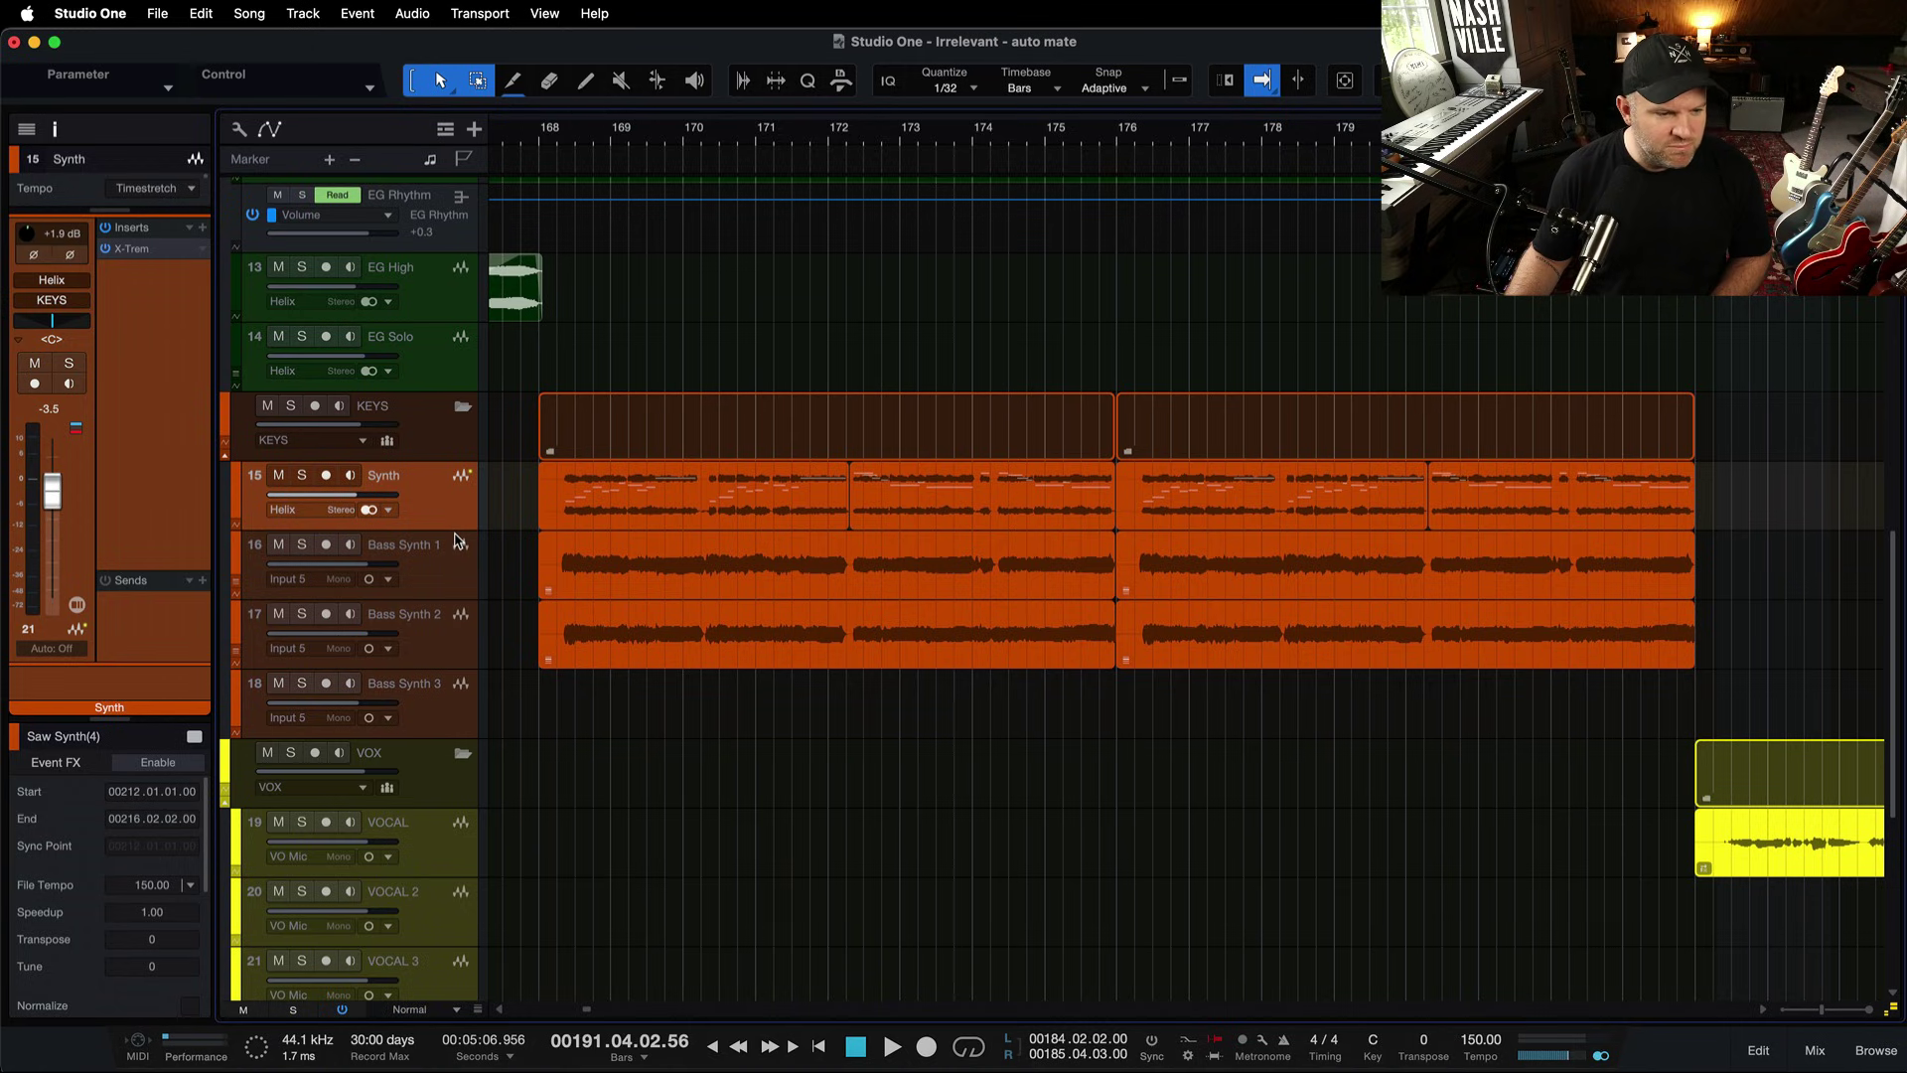
drag(458, 530, 458, 690)
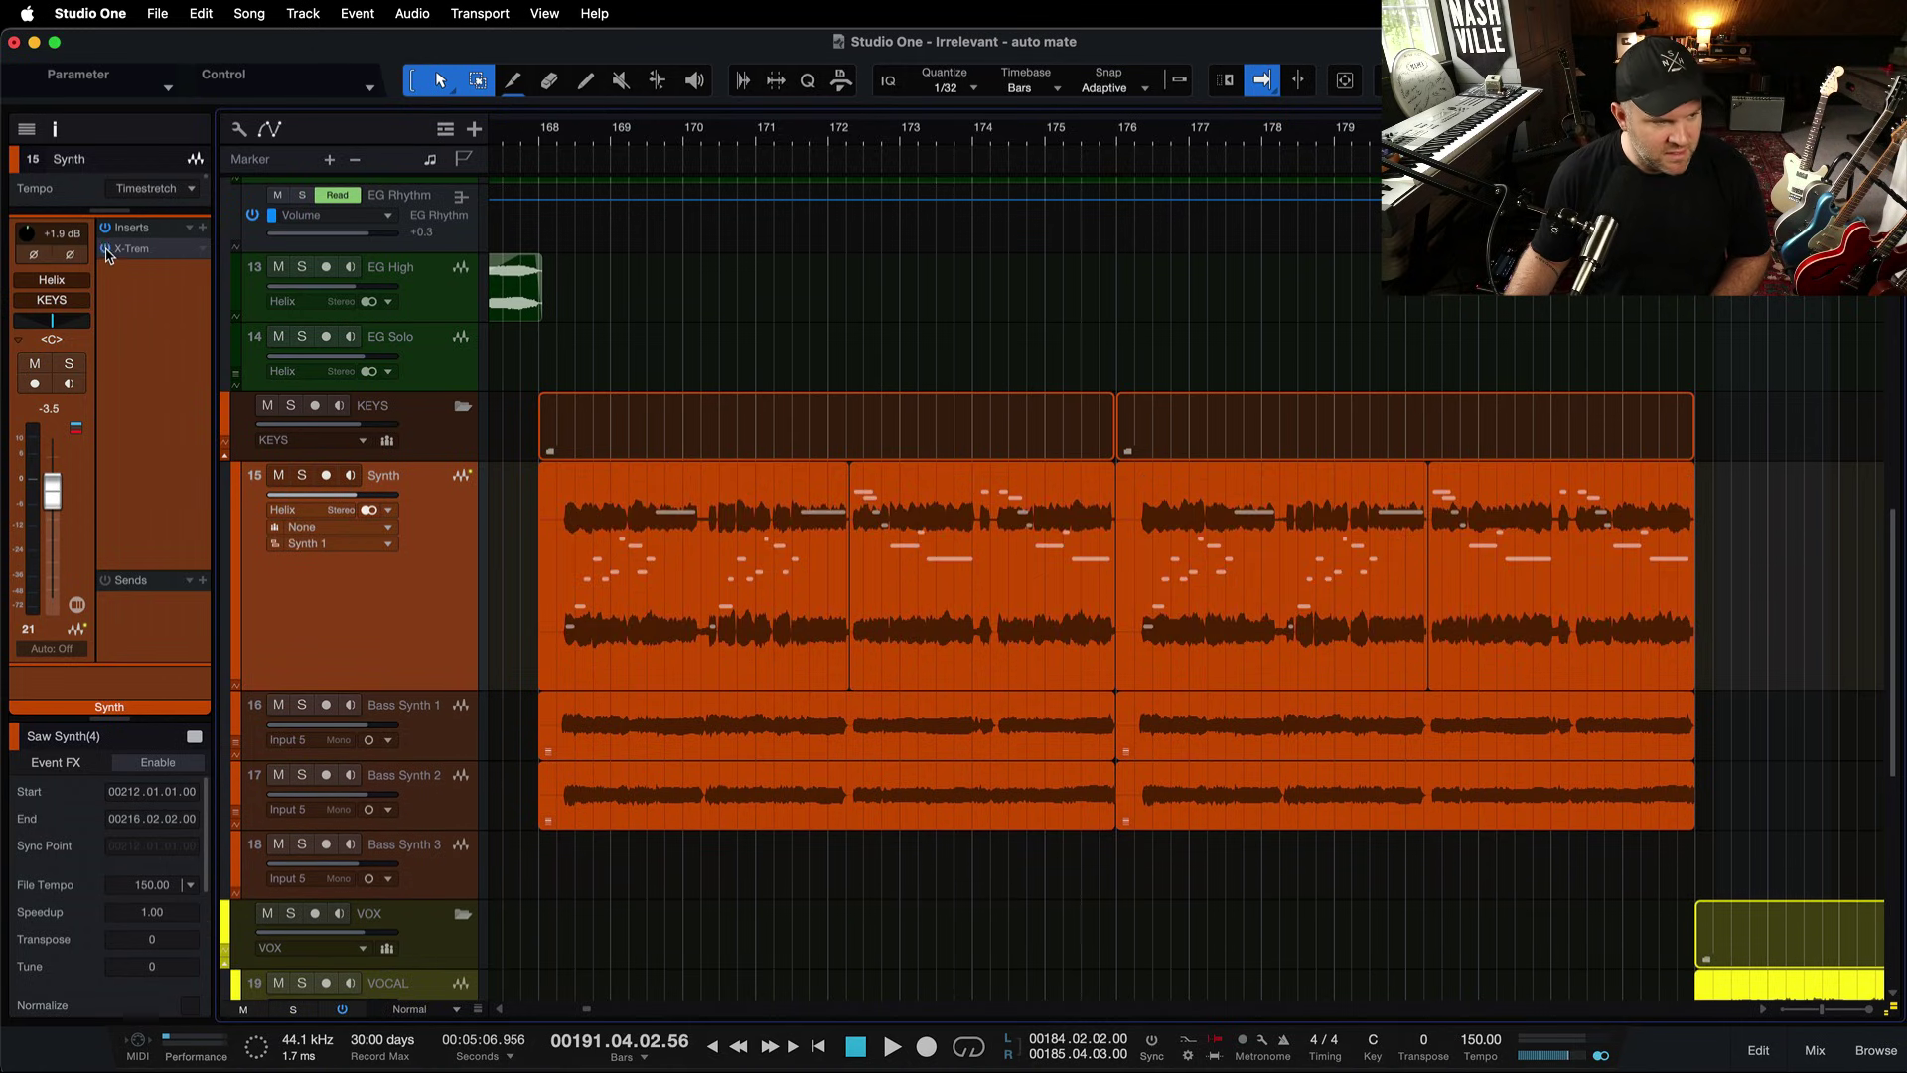
click(548, 141)
Zoom in, start the playhead just after bar 168, and save the song.
scroll(597, 480, up, 5)
scroll(597, 479, left, 3)
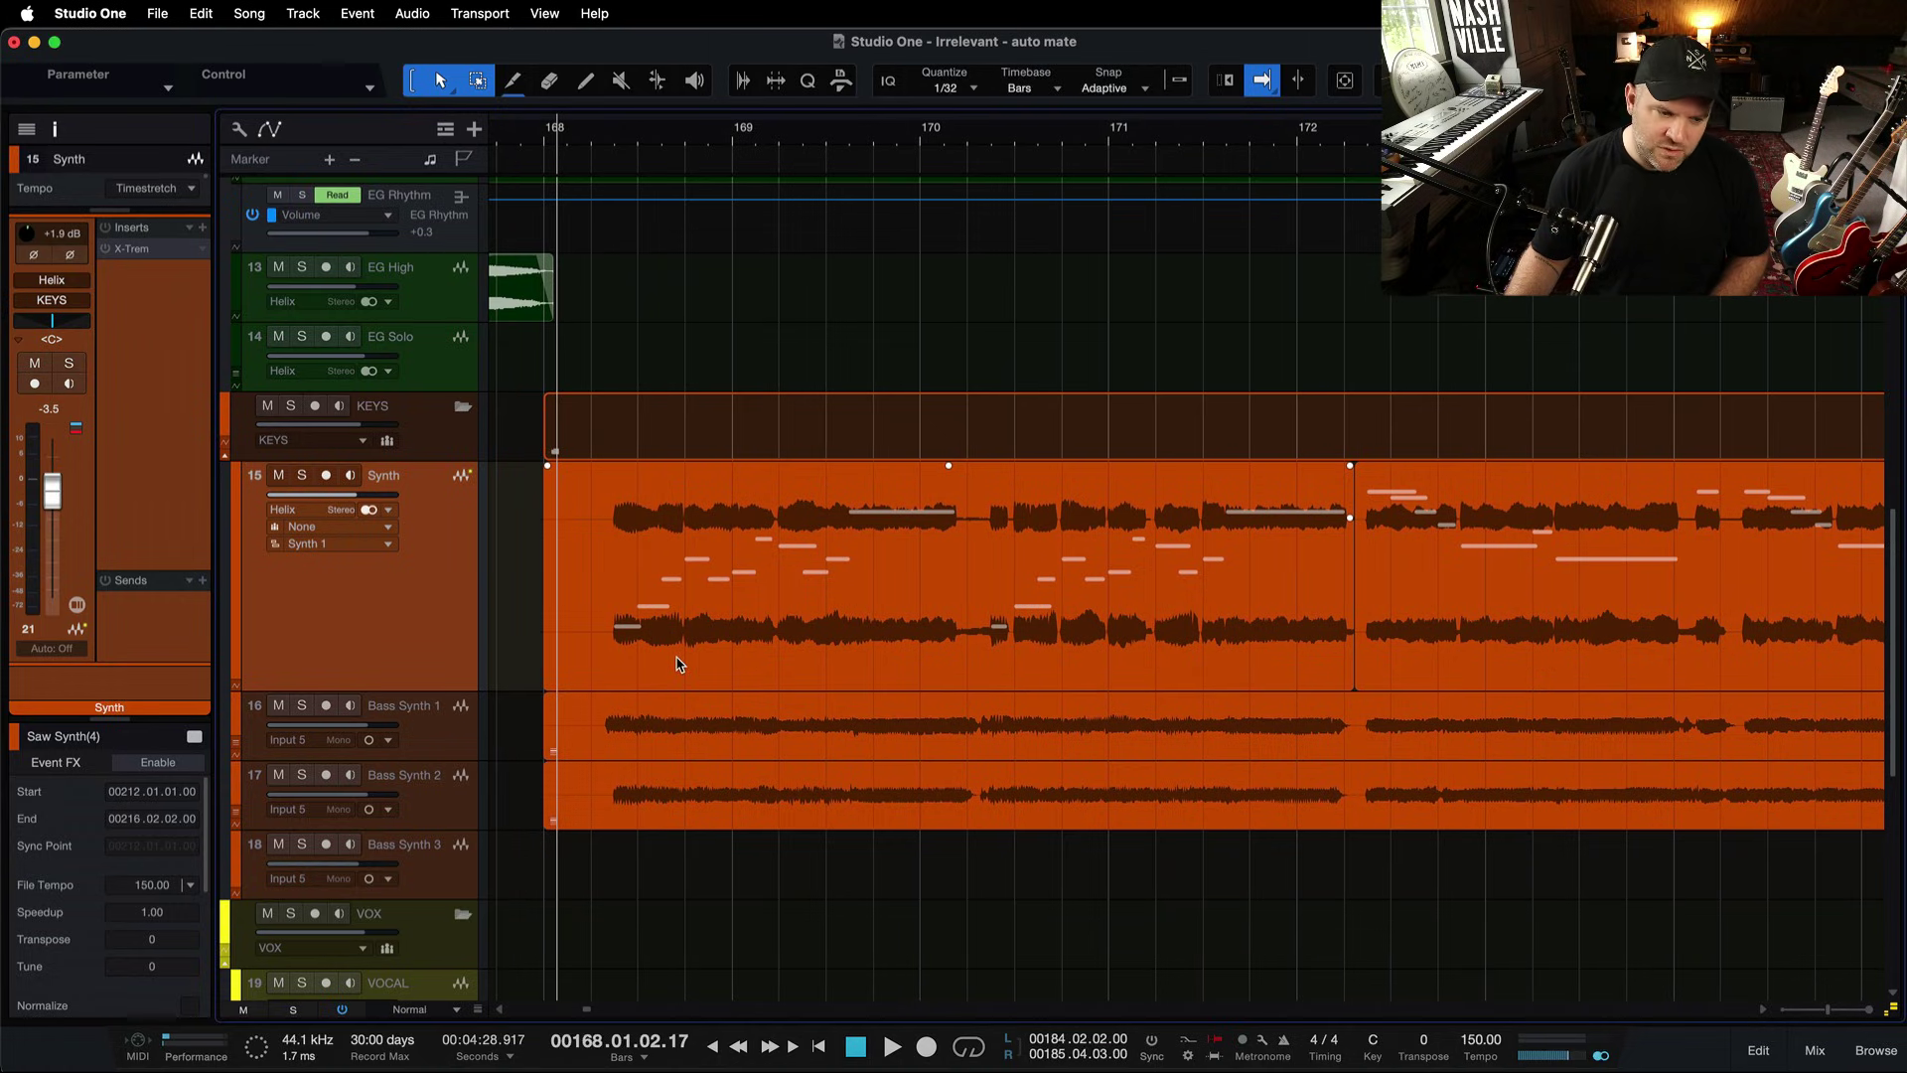
click(609, 141)
key(super+s)
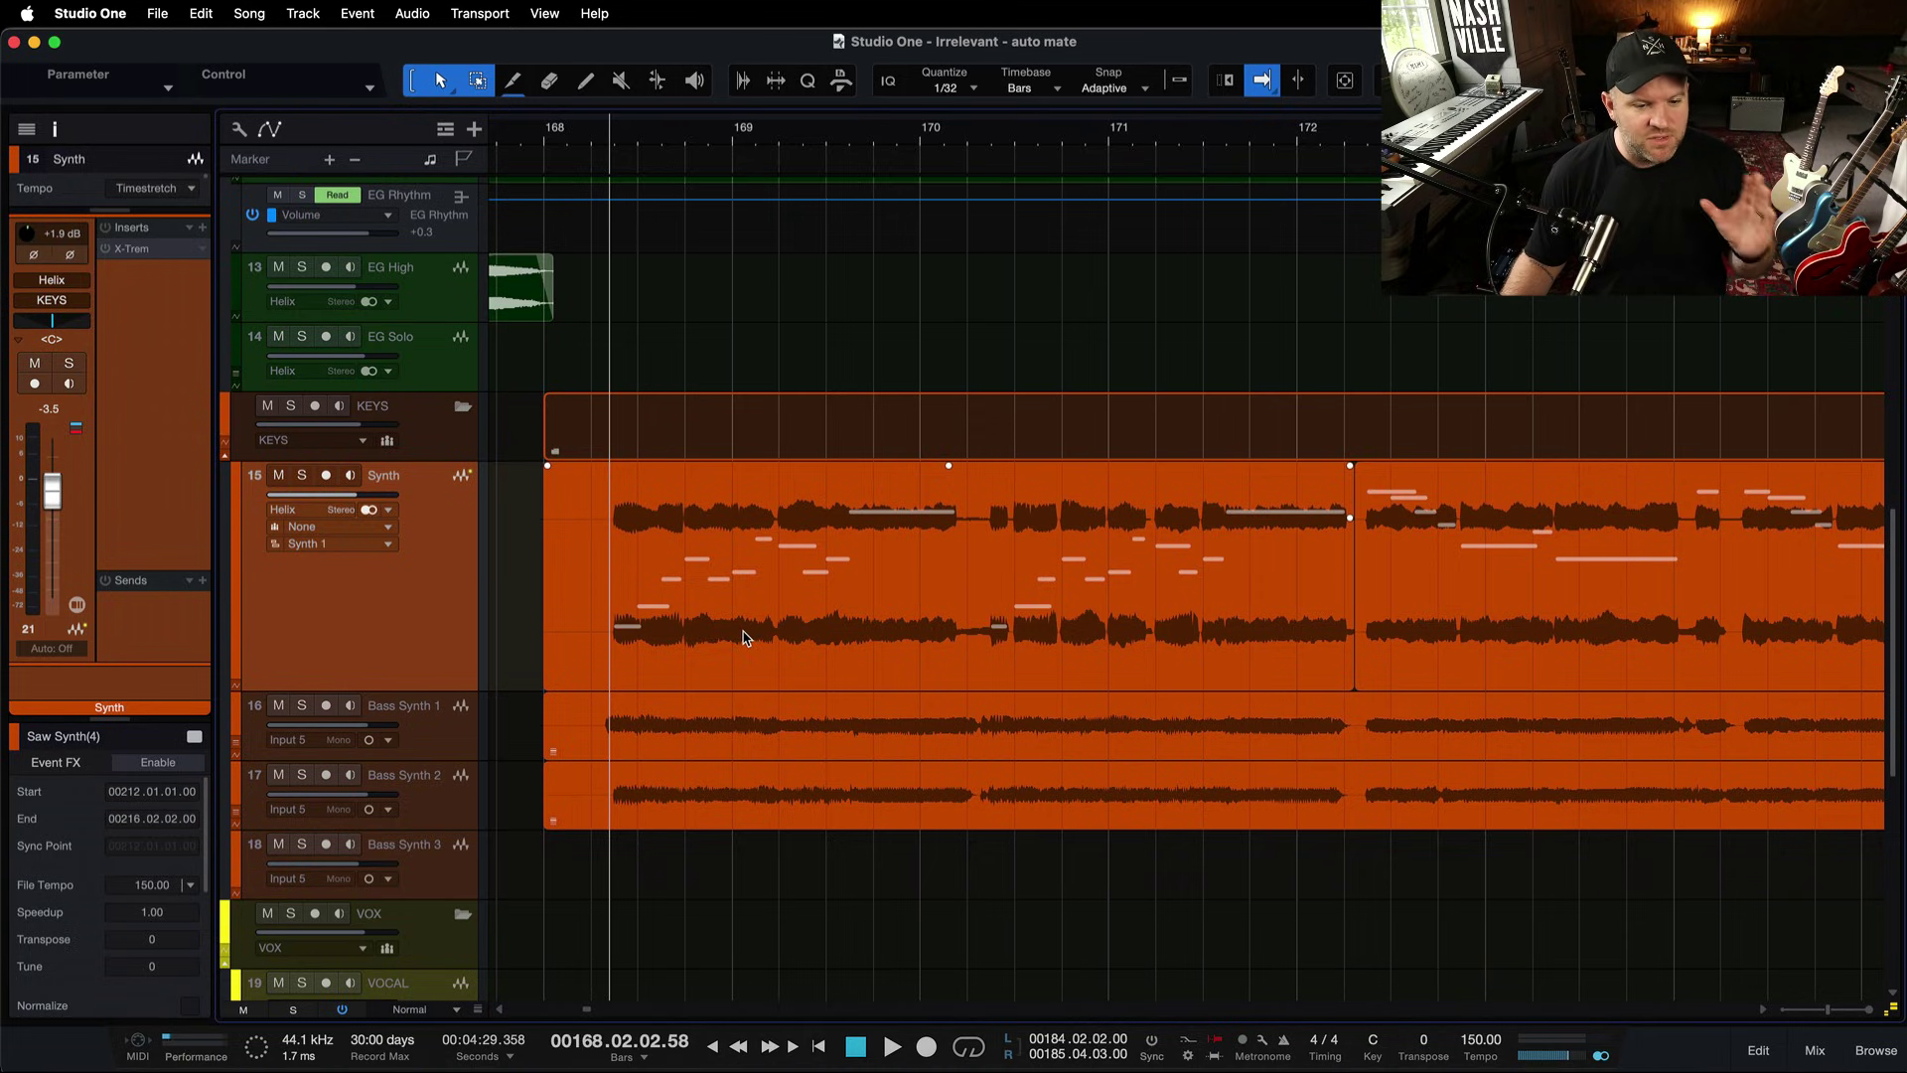
Solo the Synth track and play it briefly to listen.
key(s)
key(space)
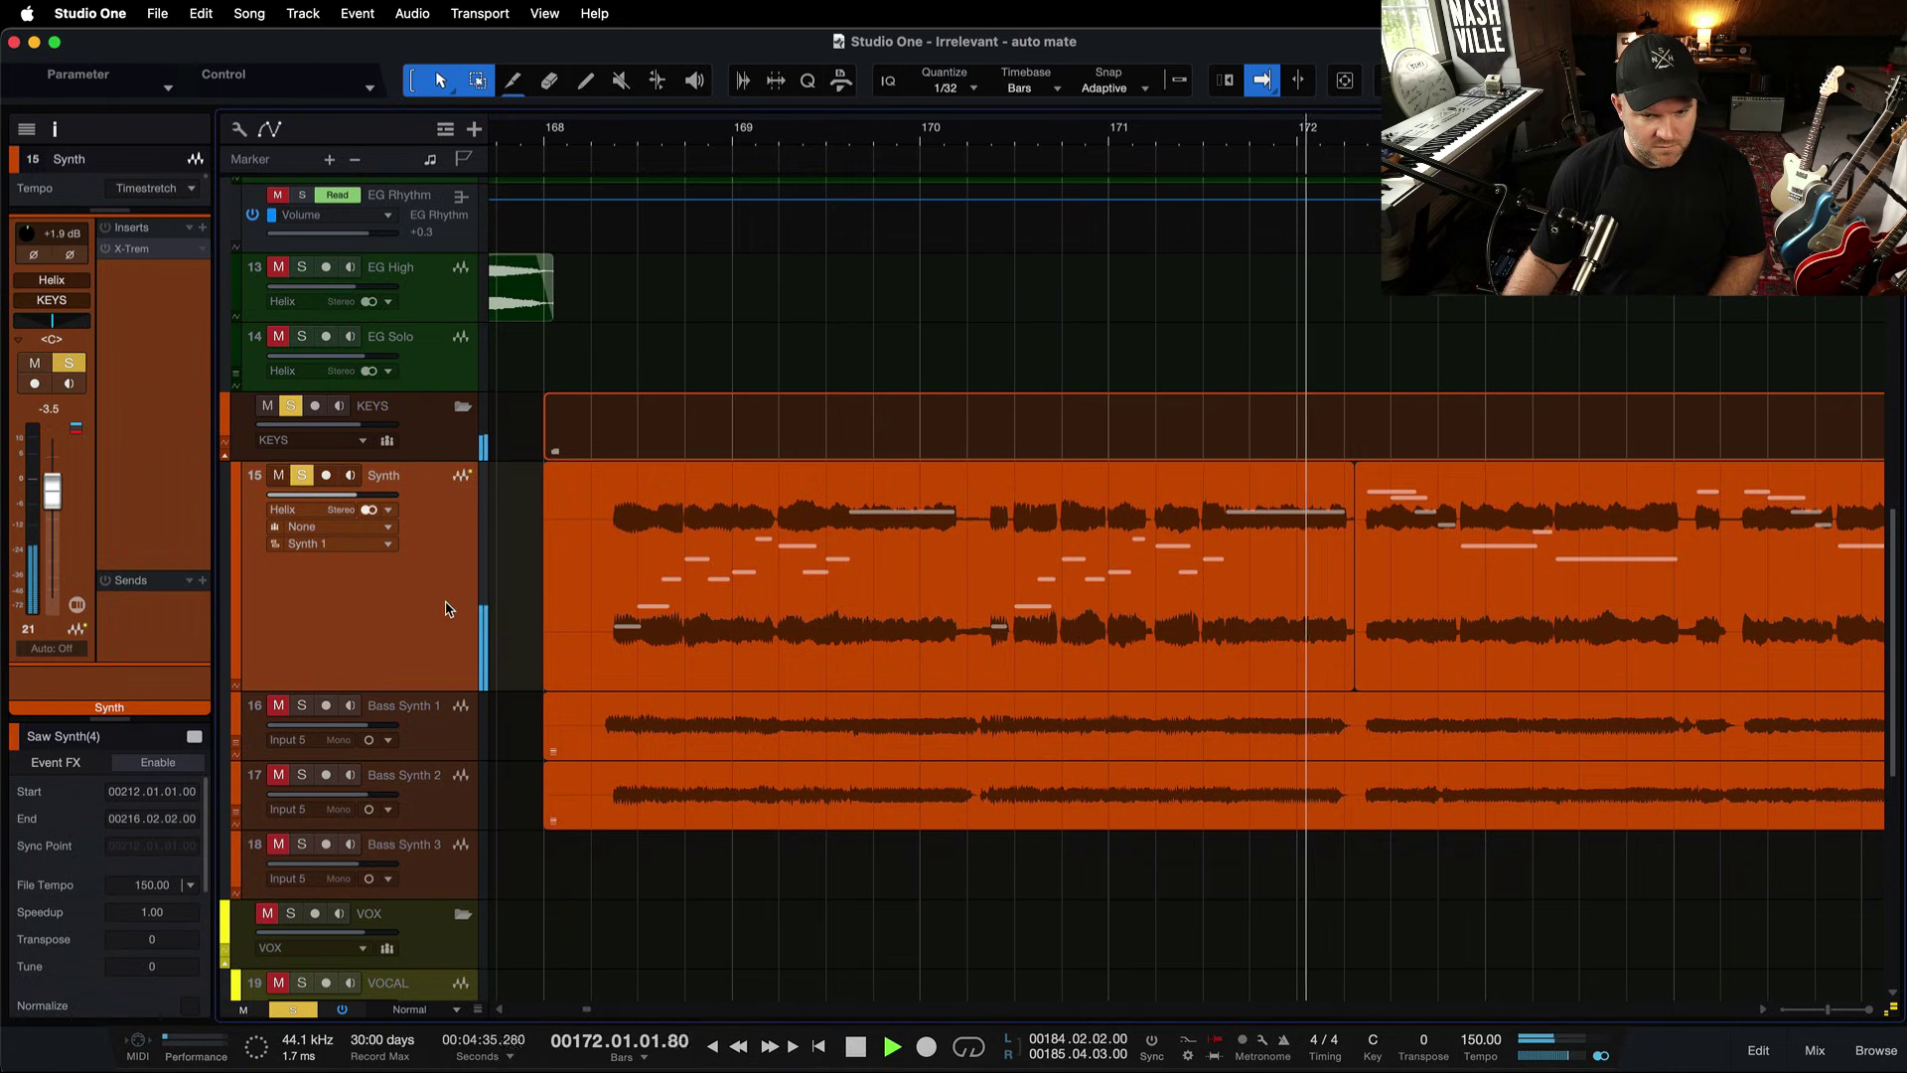
key(space)
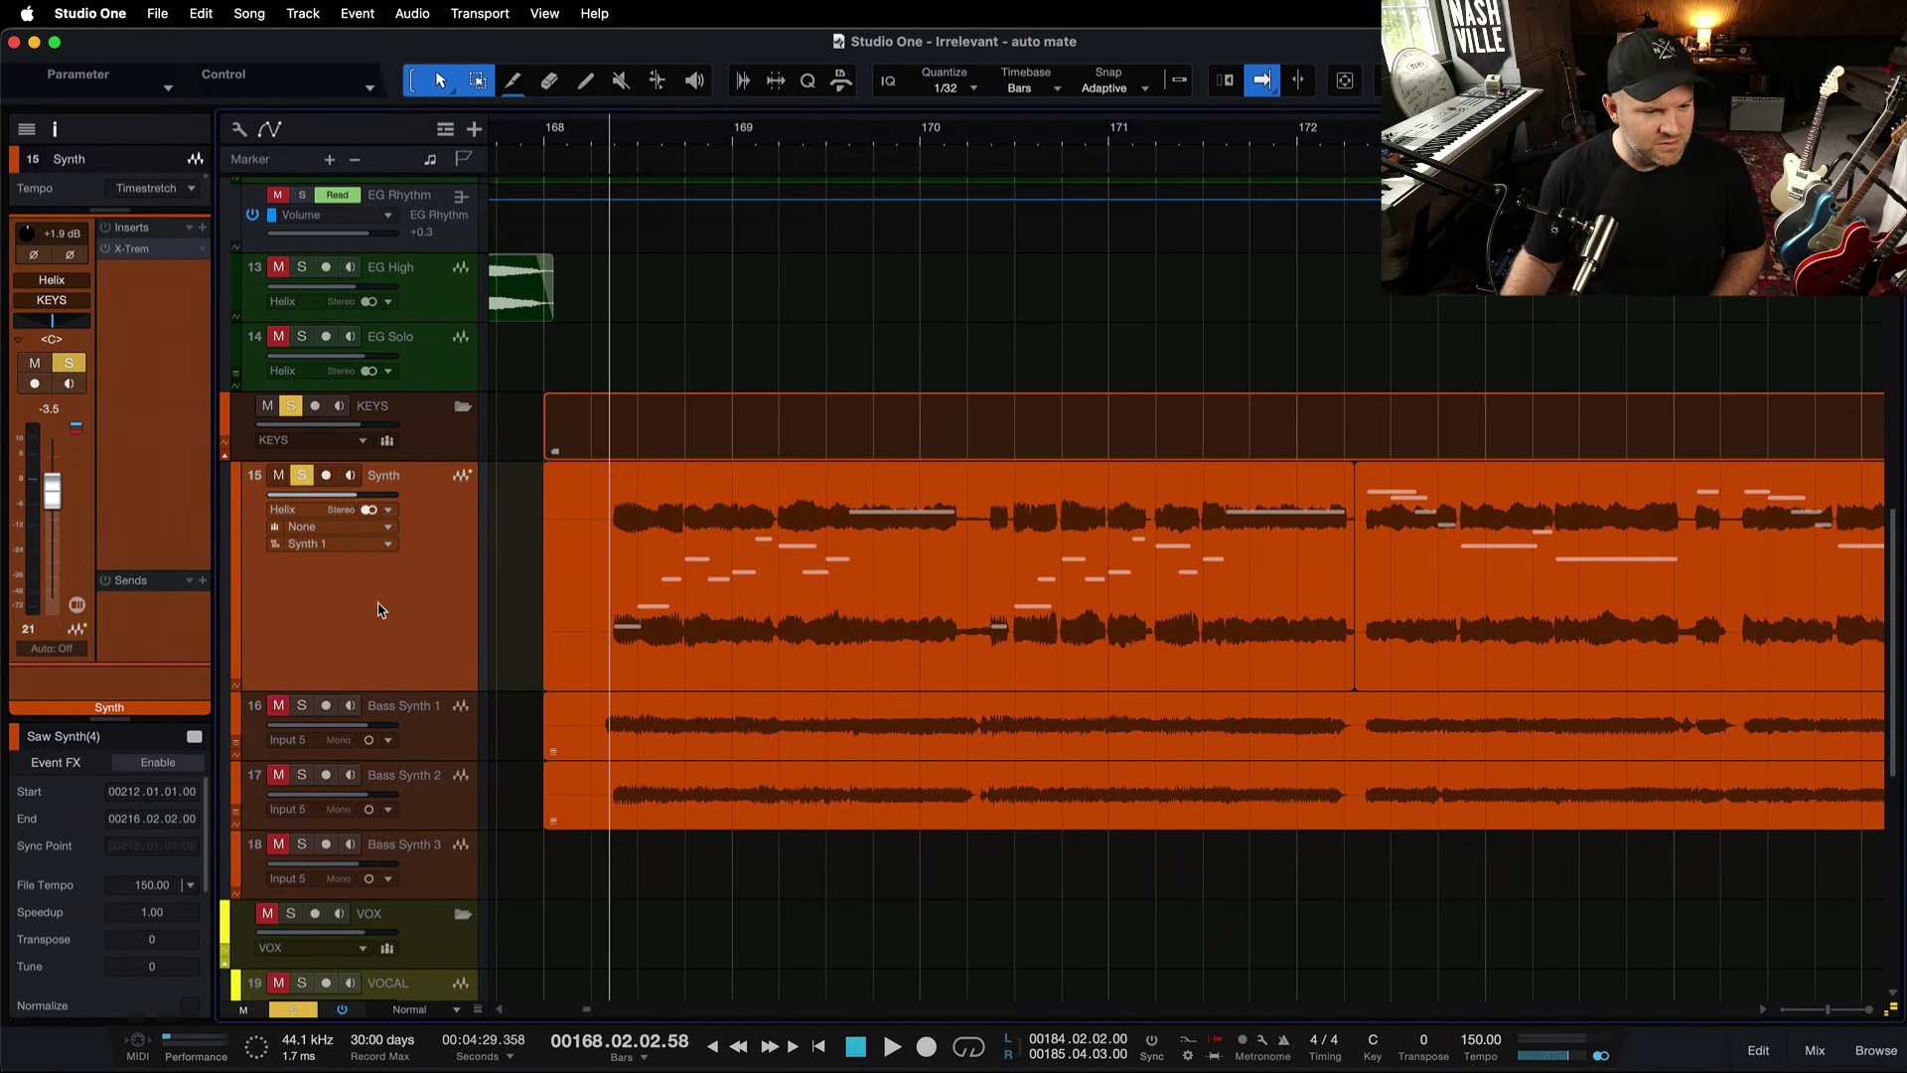
Open the Synth track's X-Trem window, move it up and right, and switch the effect on.
click(130, 250)
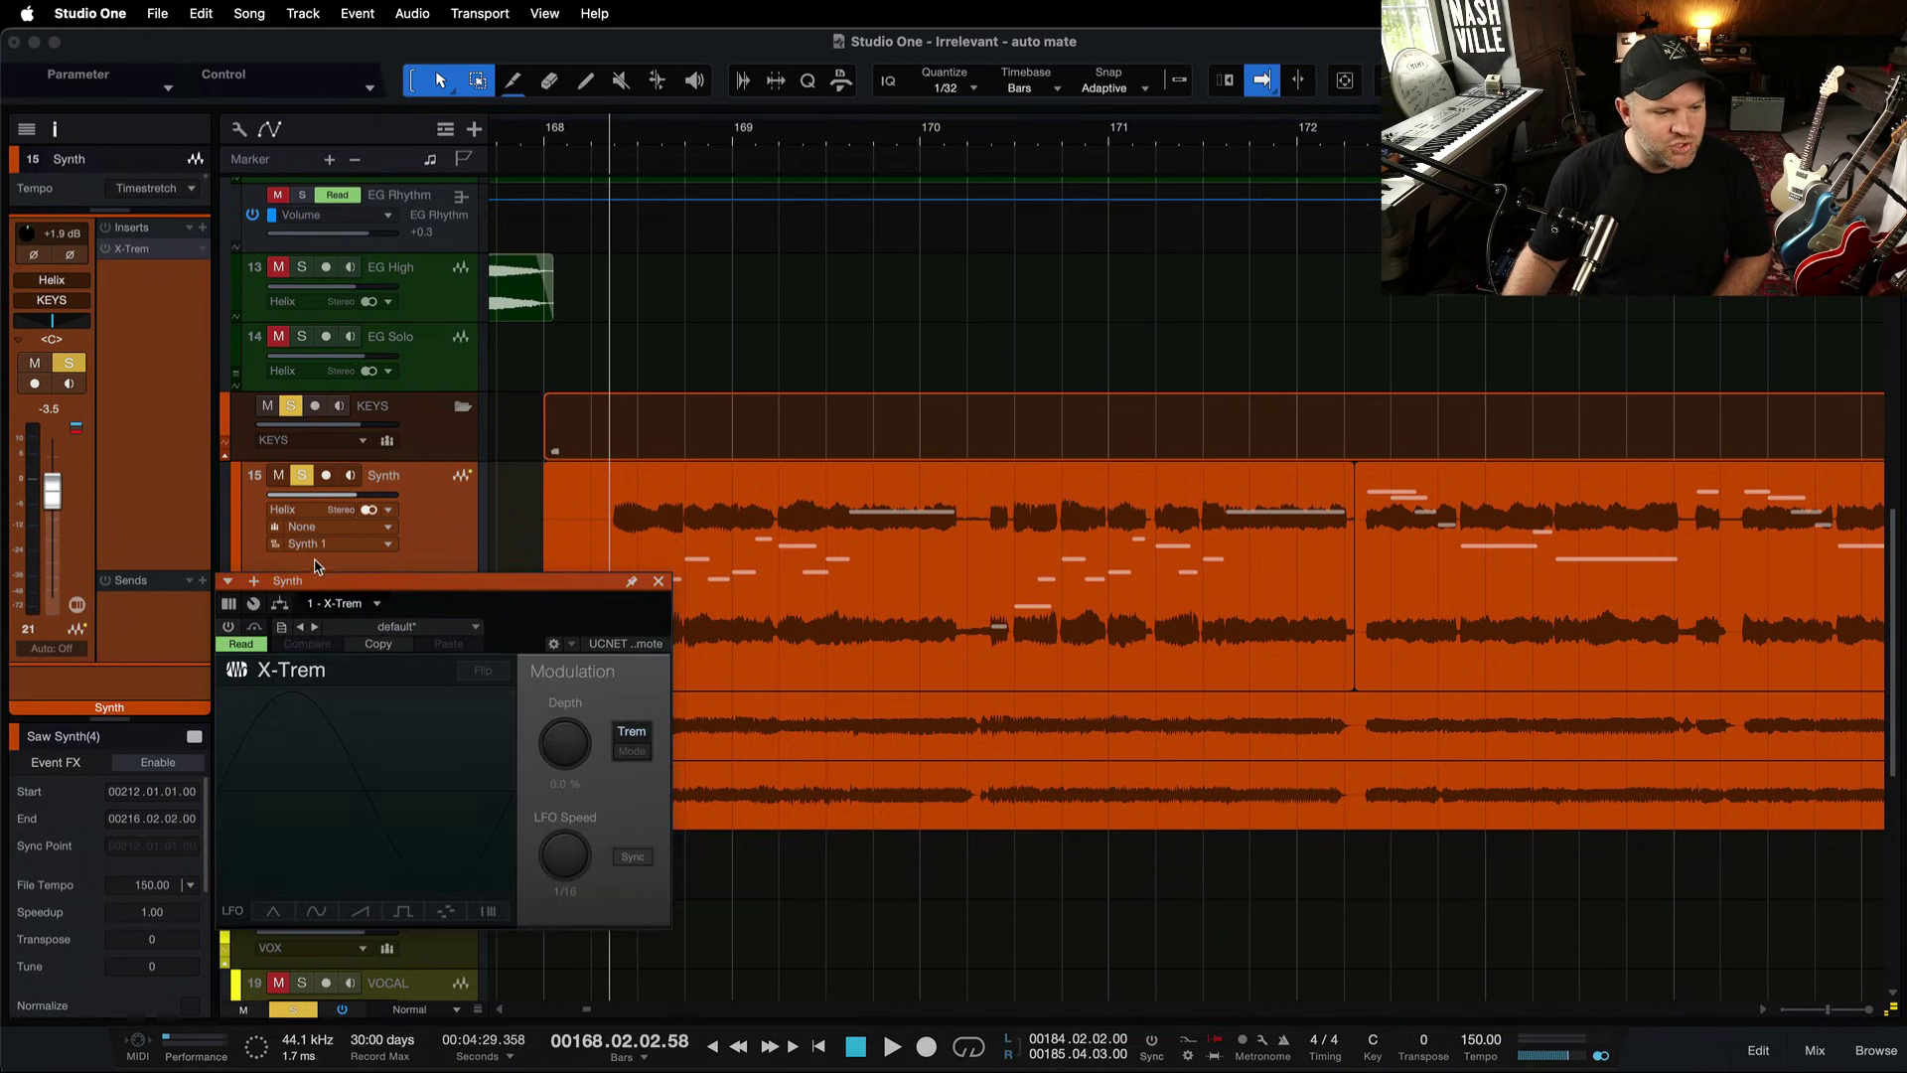
drag(314, 581, 680, 364)
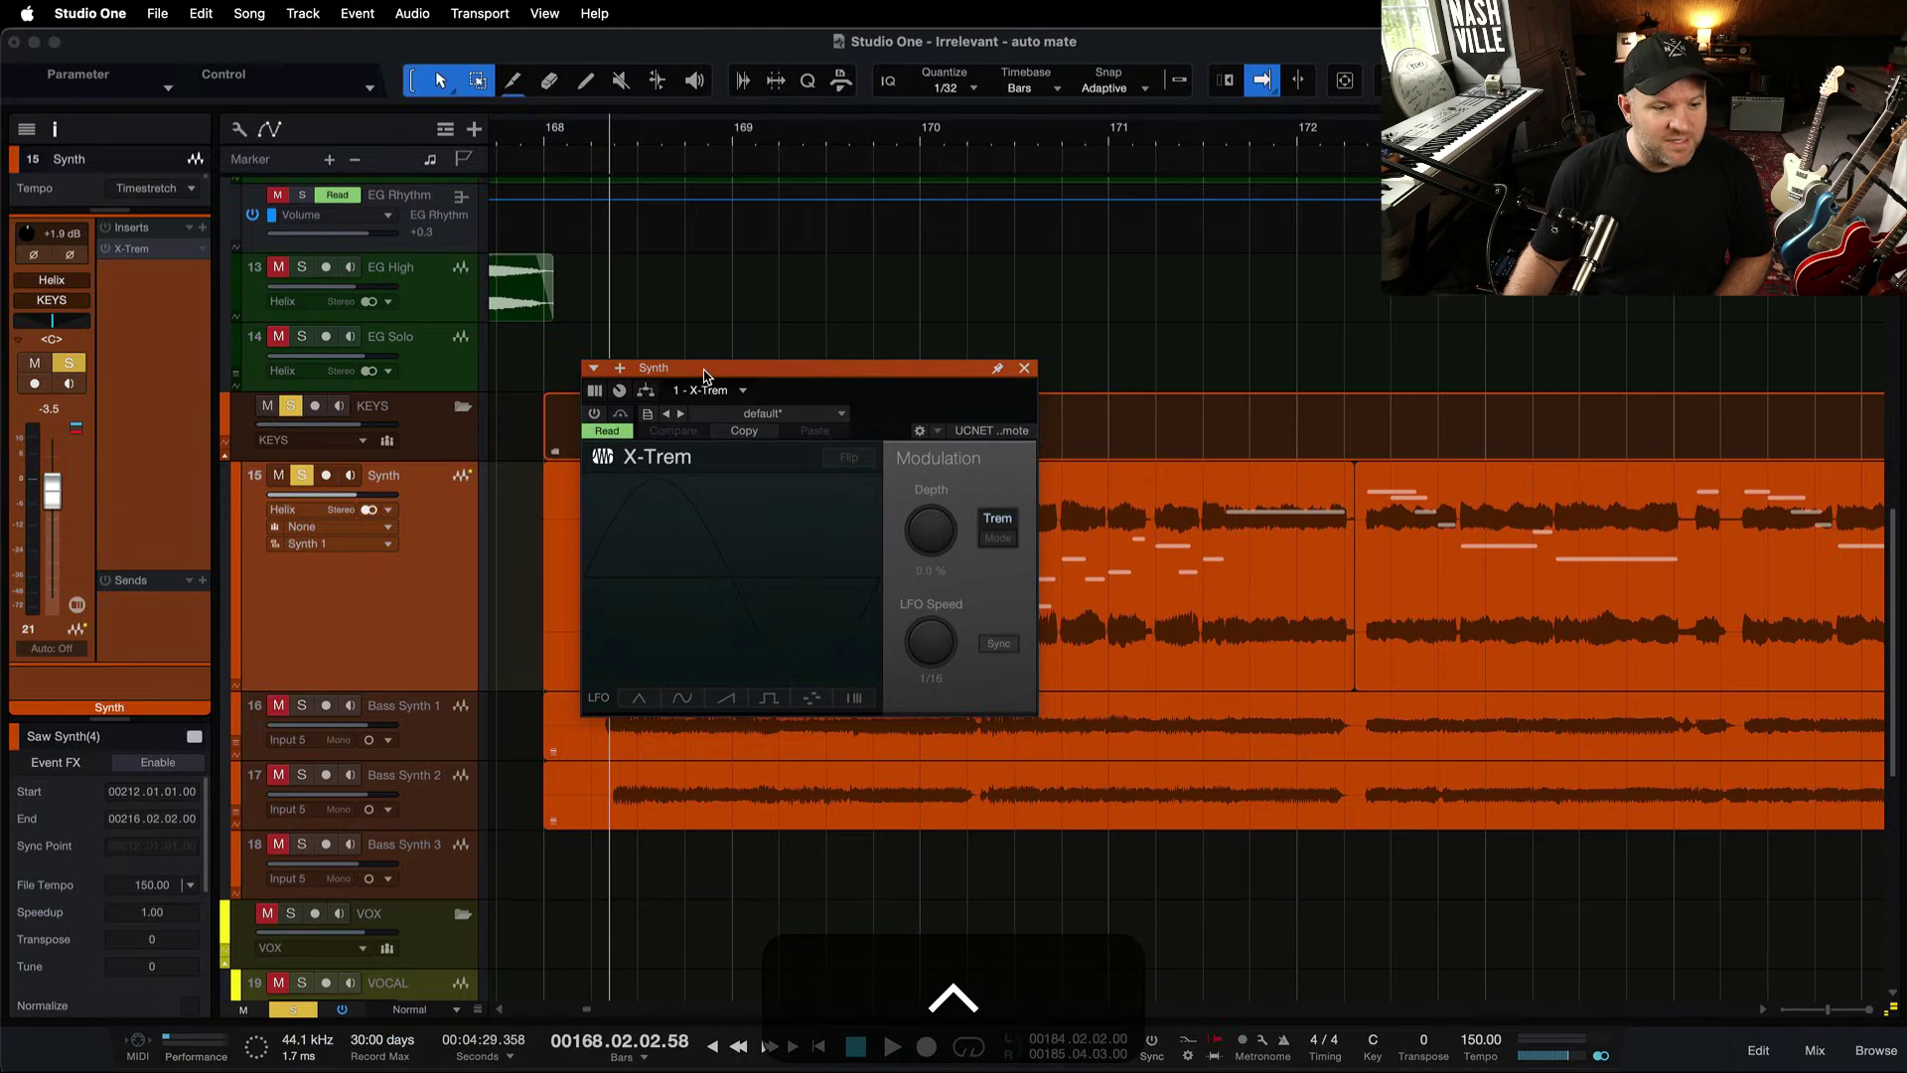
drag(645, 312, 625, 0)
drag(693, 262, 692, 250)
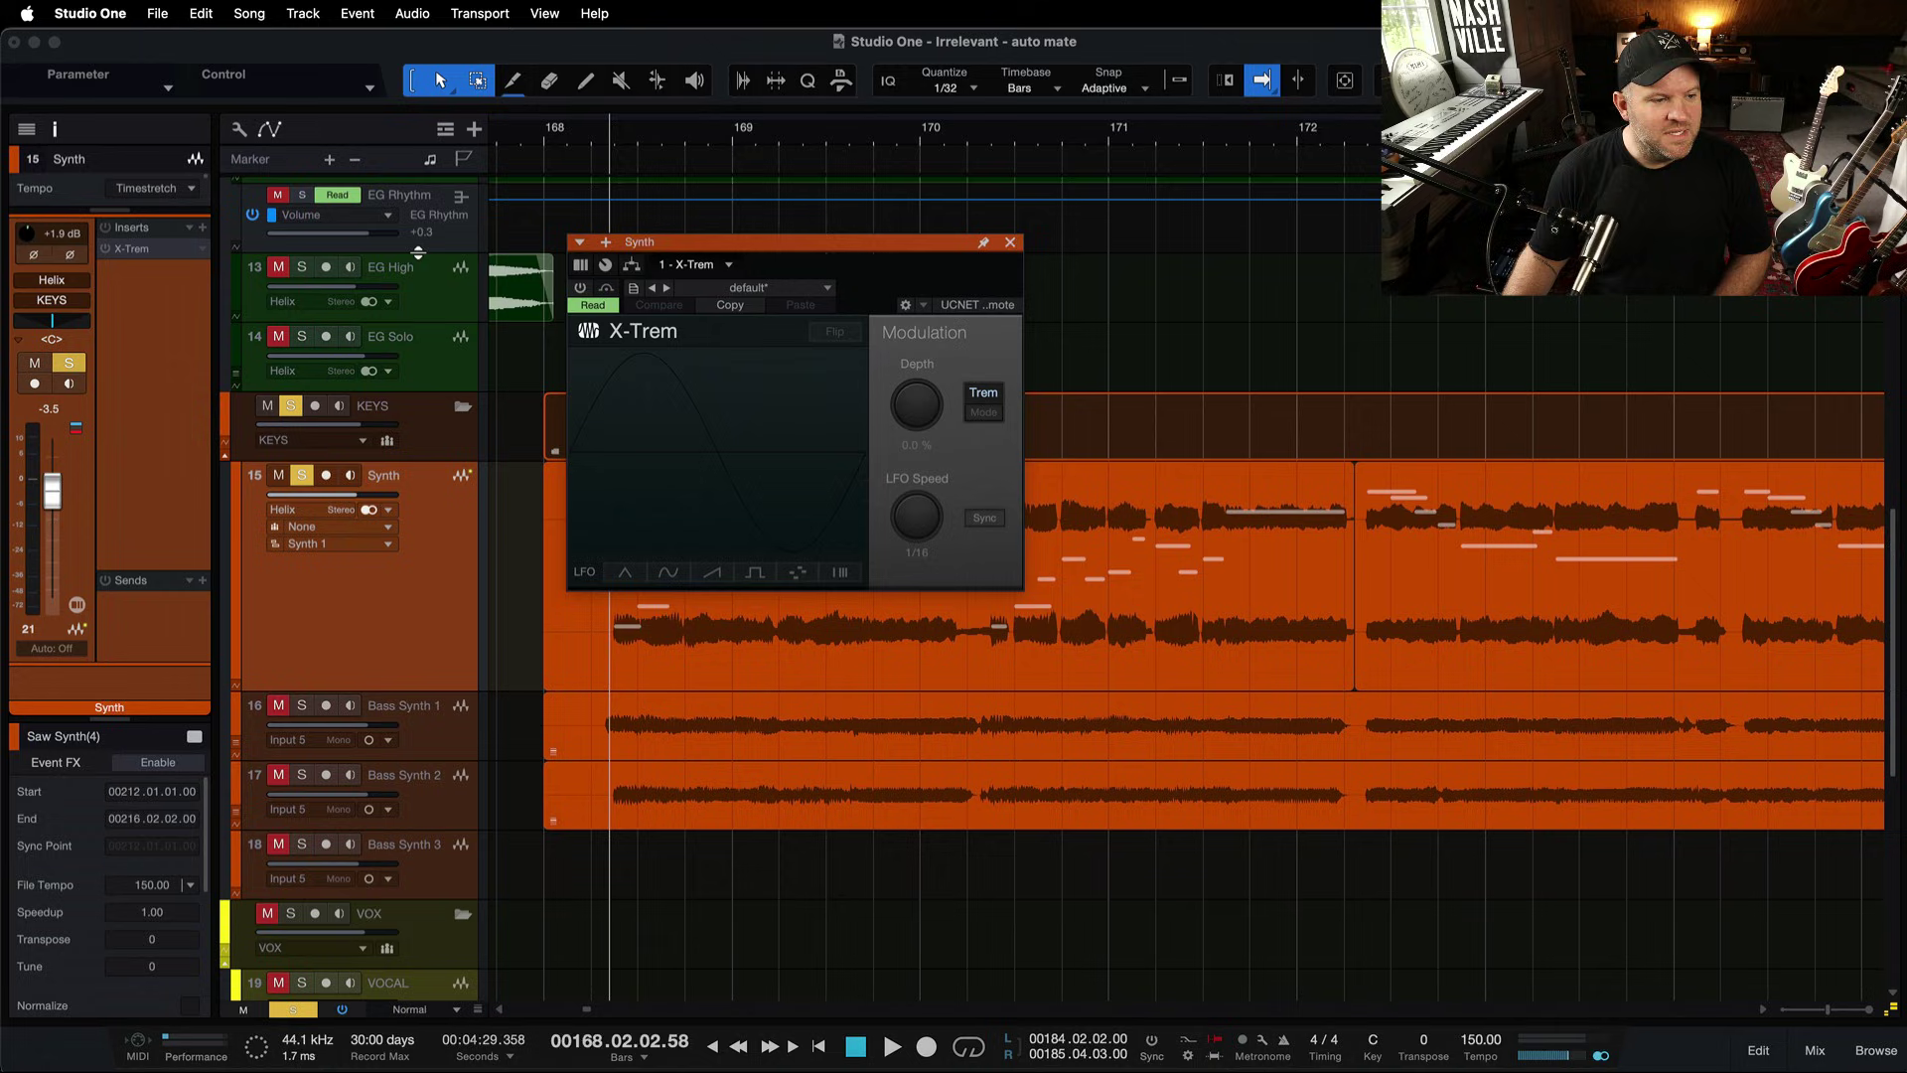
click(106, 250)
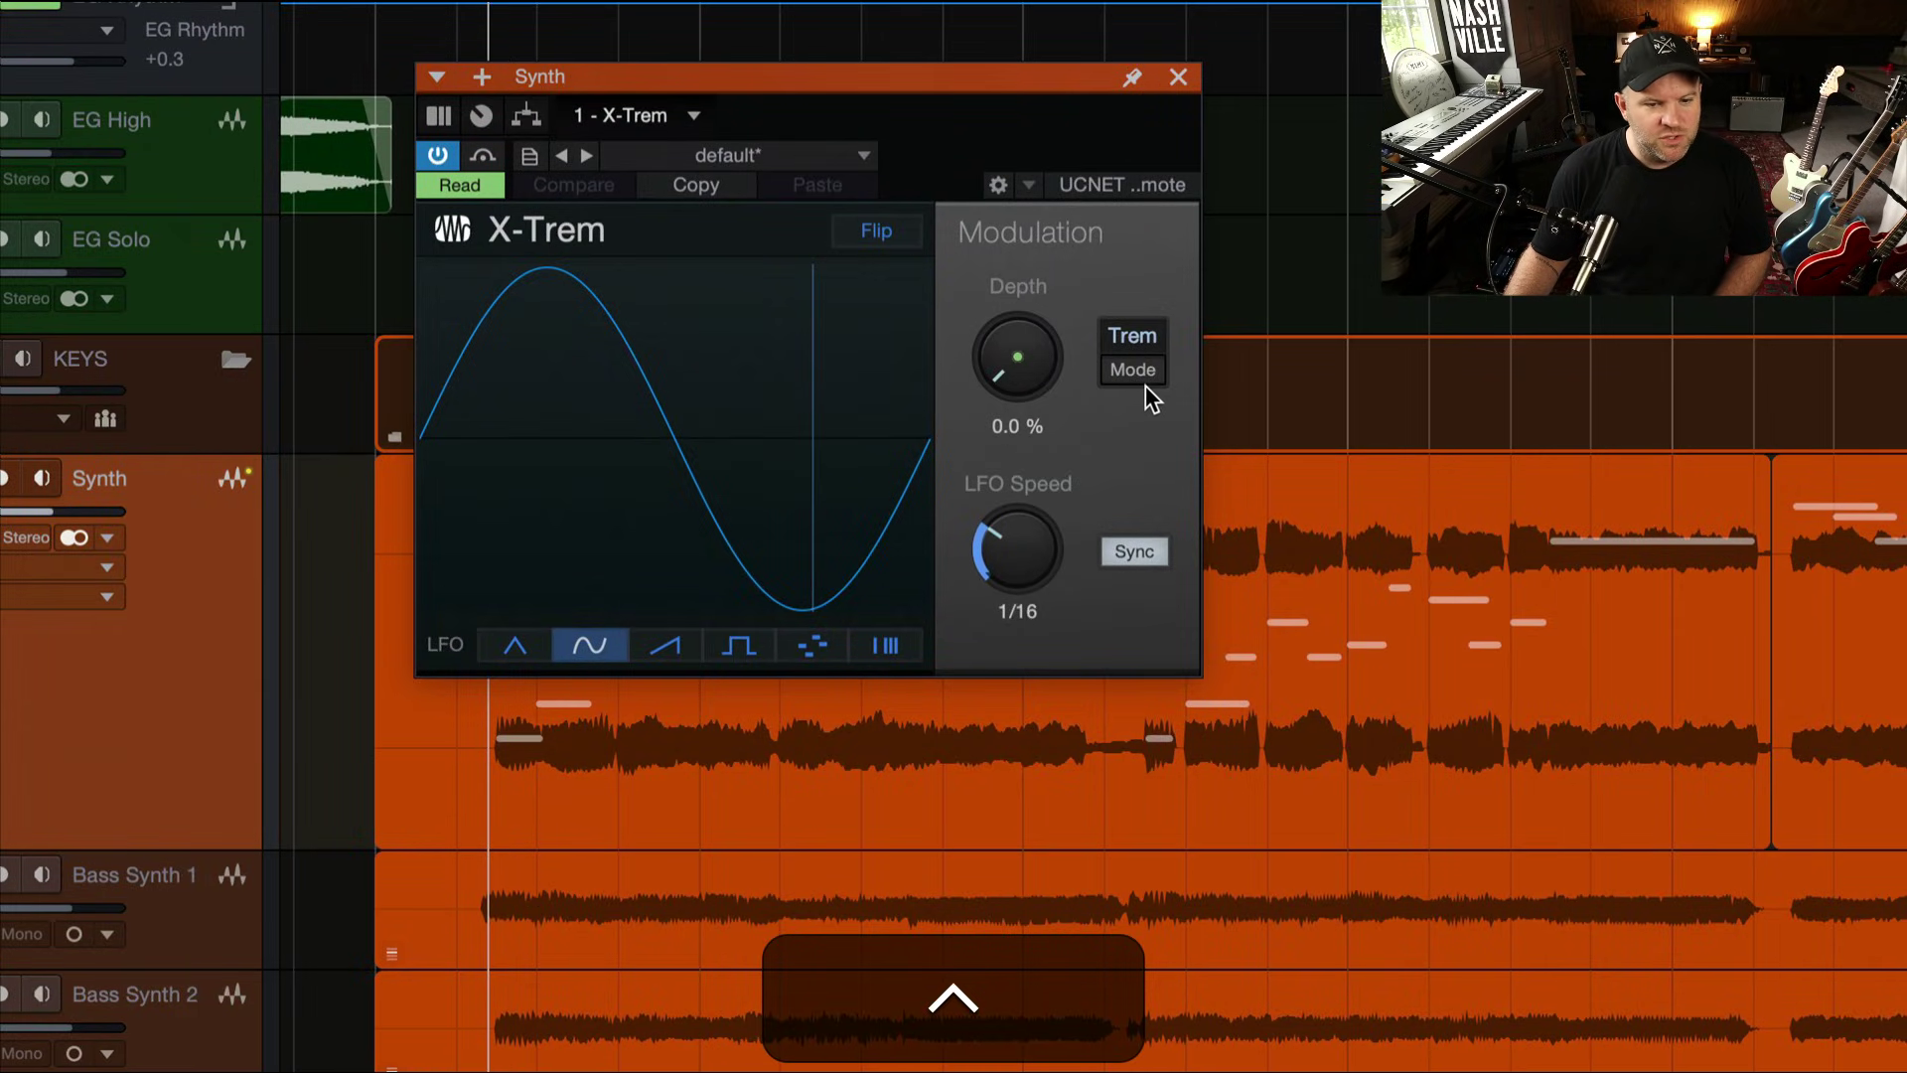
Try Pan mode and step and triangle LFO shapes, ending in Trem mode with a sine LFO.
click(1018, 405)
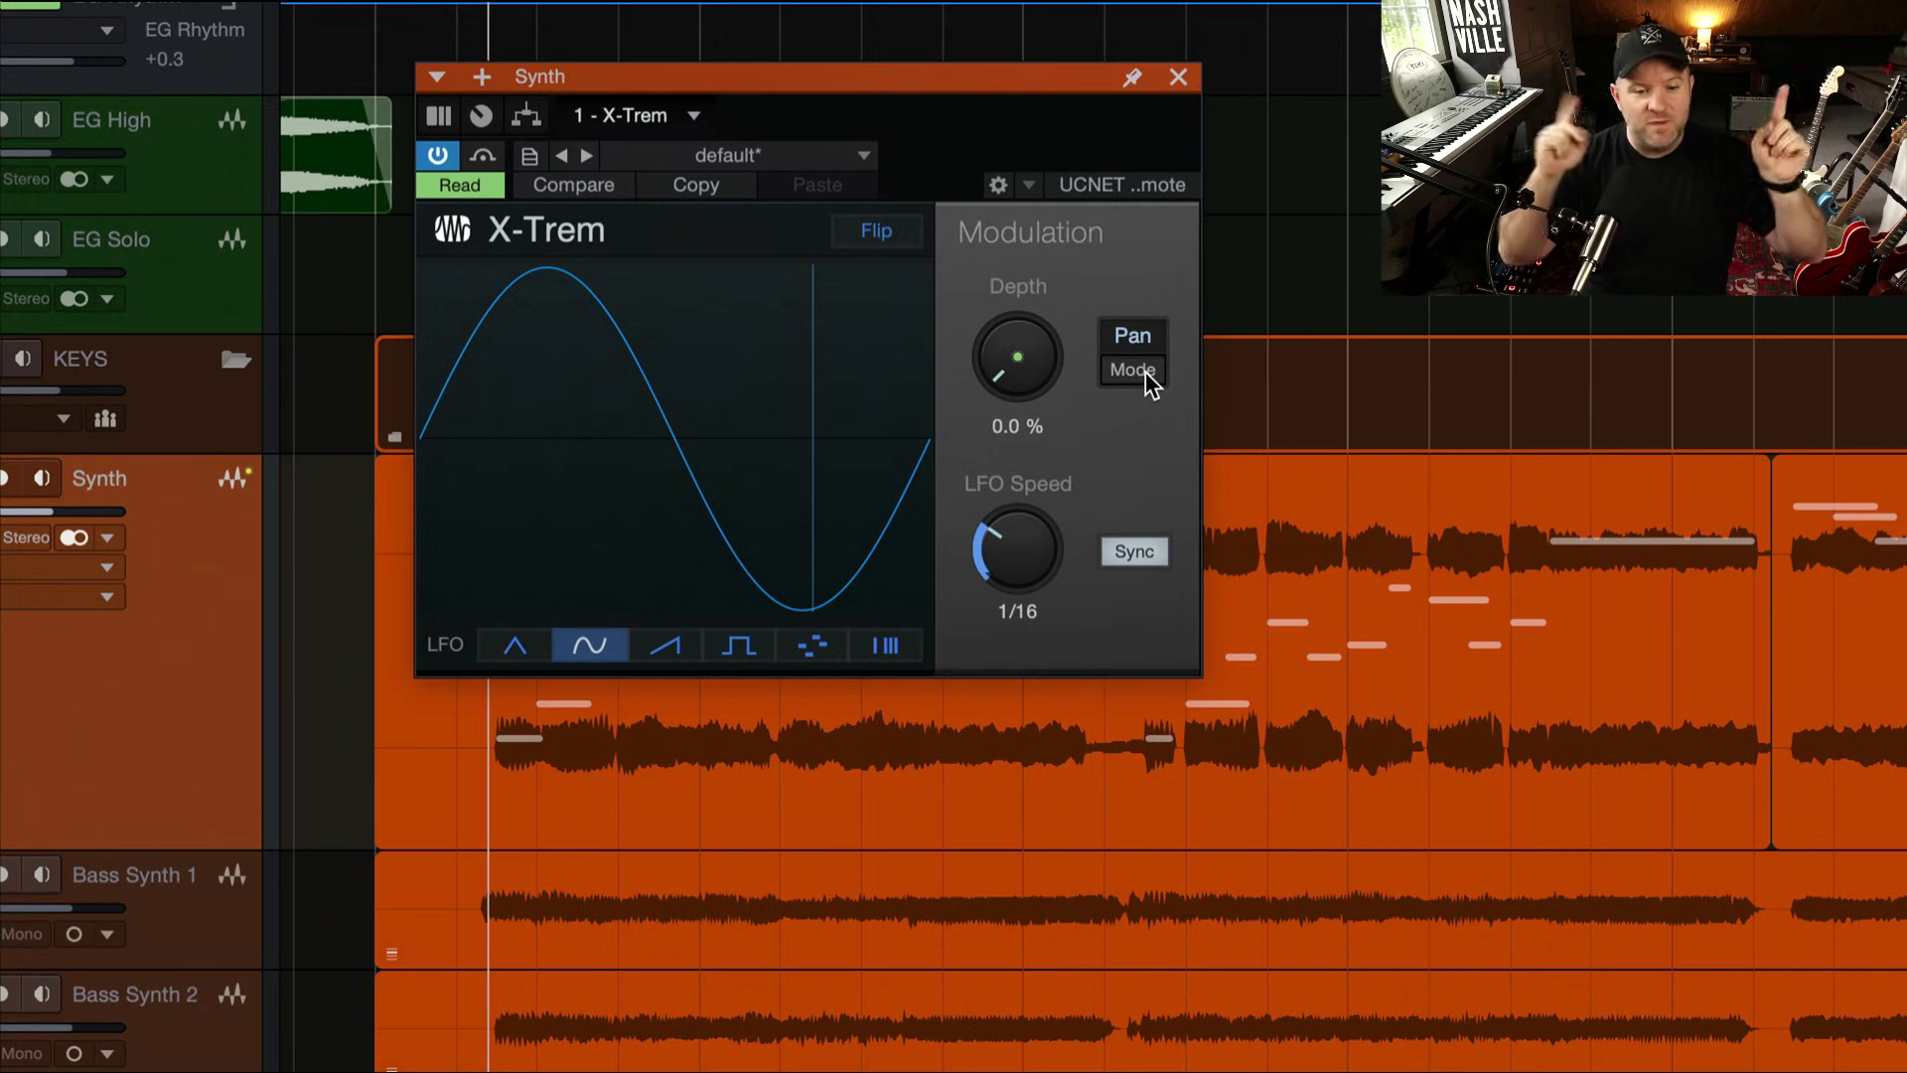
click(1137, 369)
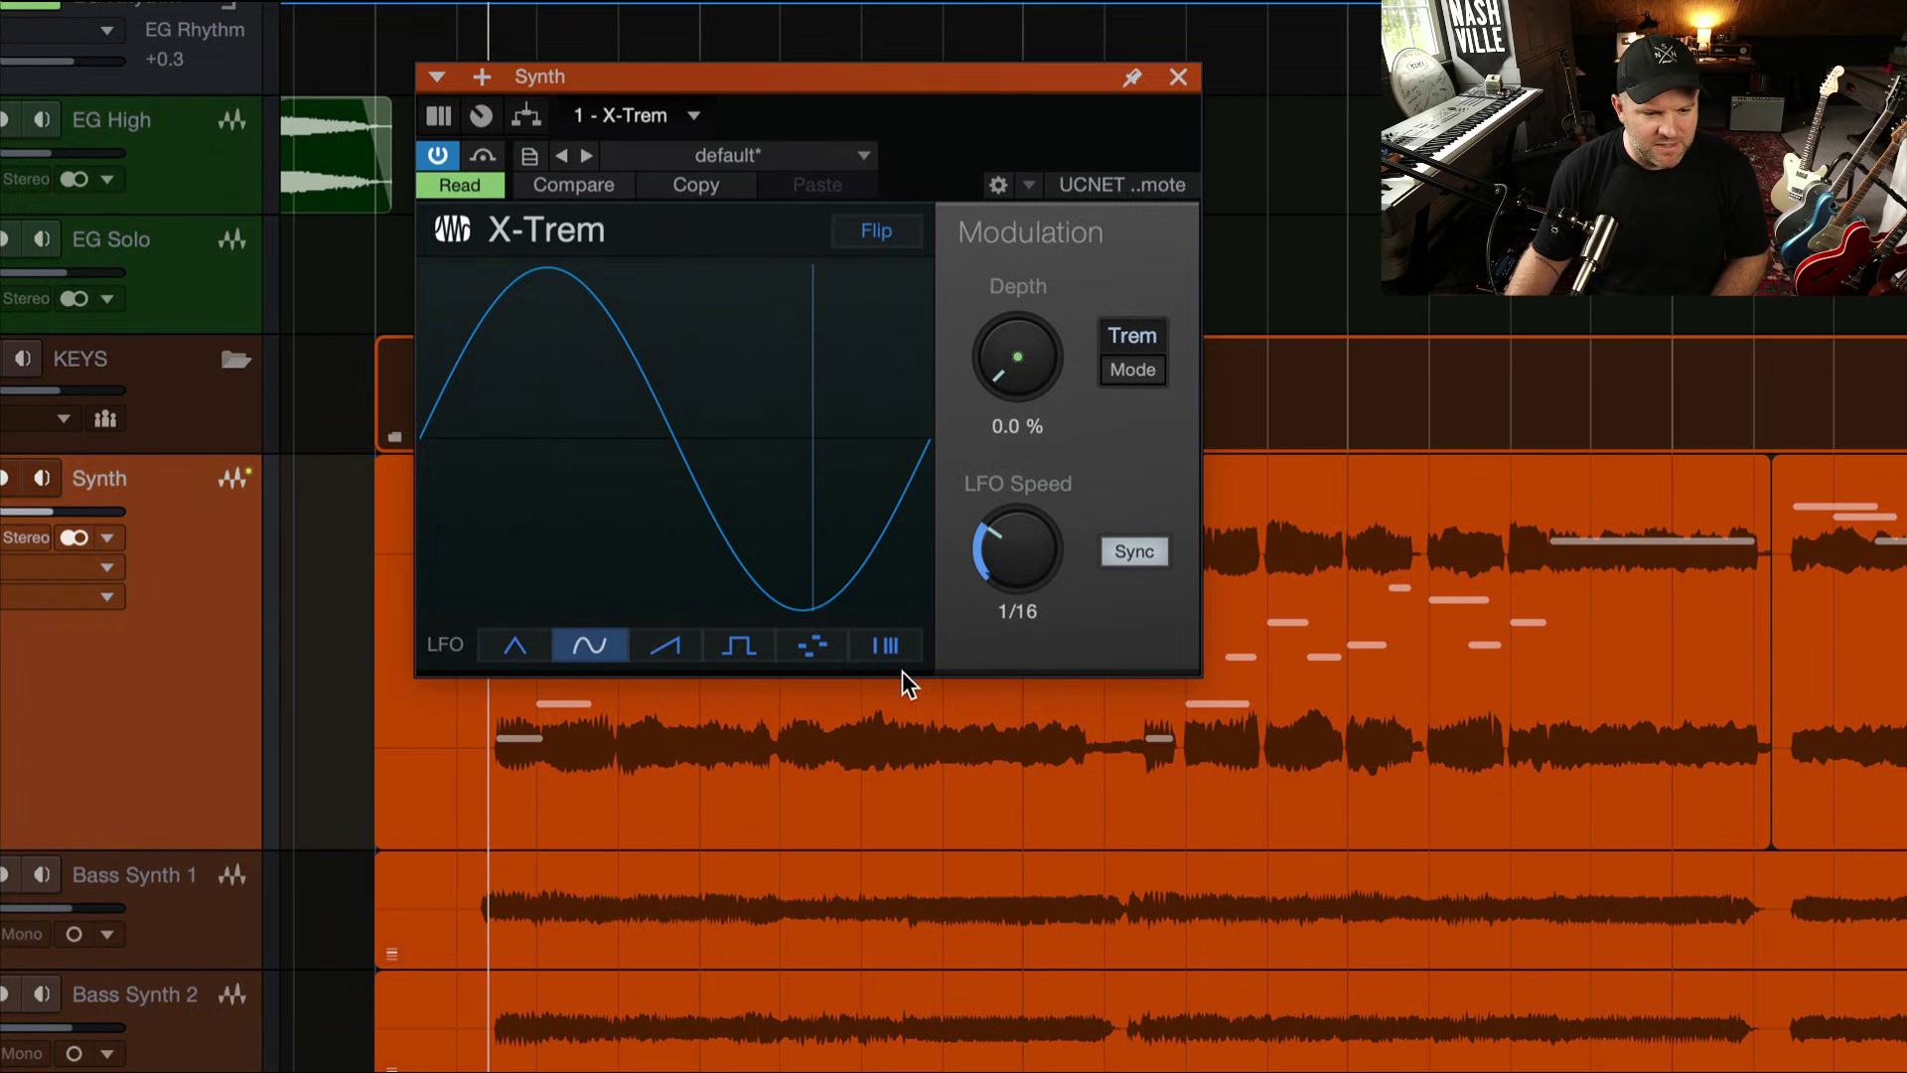
click(885, 647)
click(515, 645)
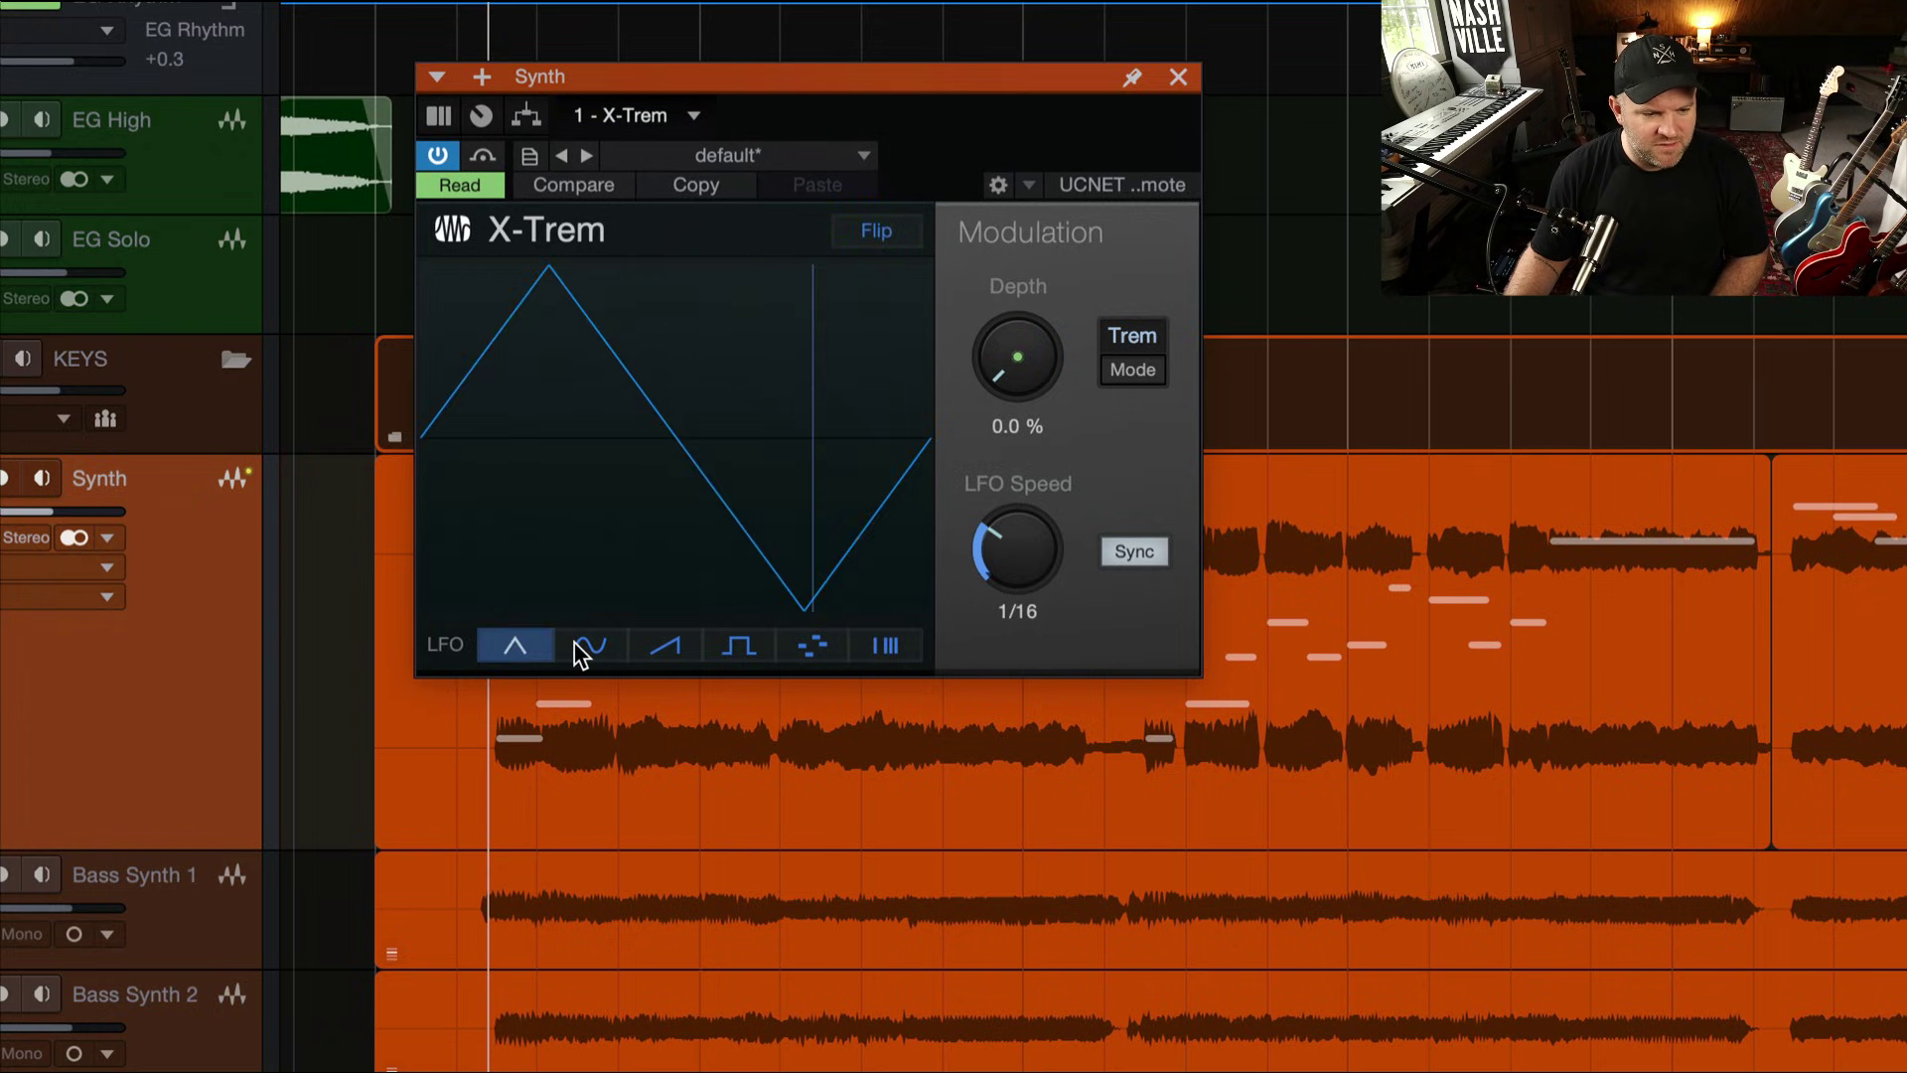
click(586, 644)
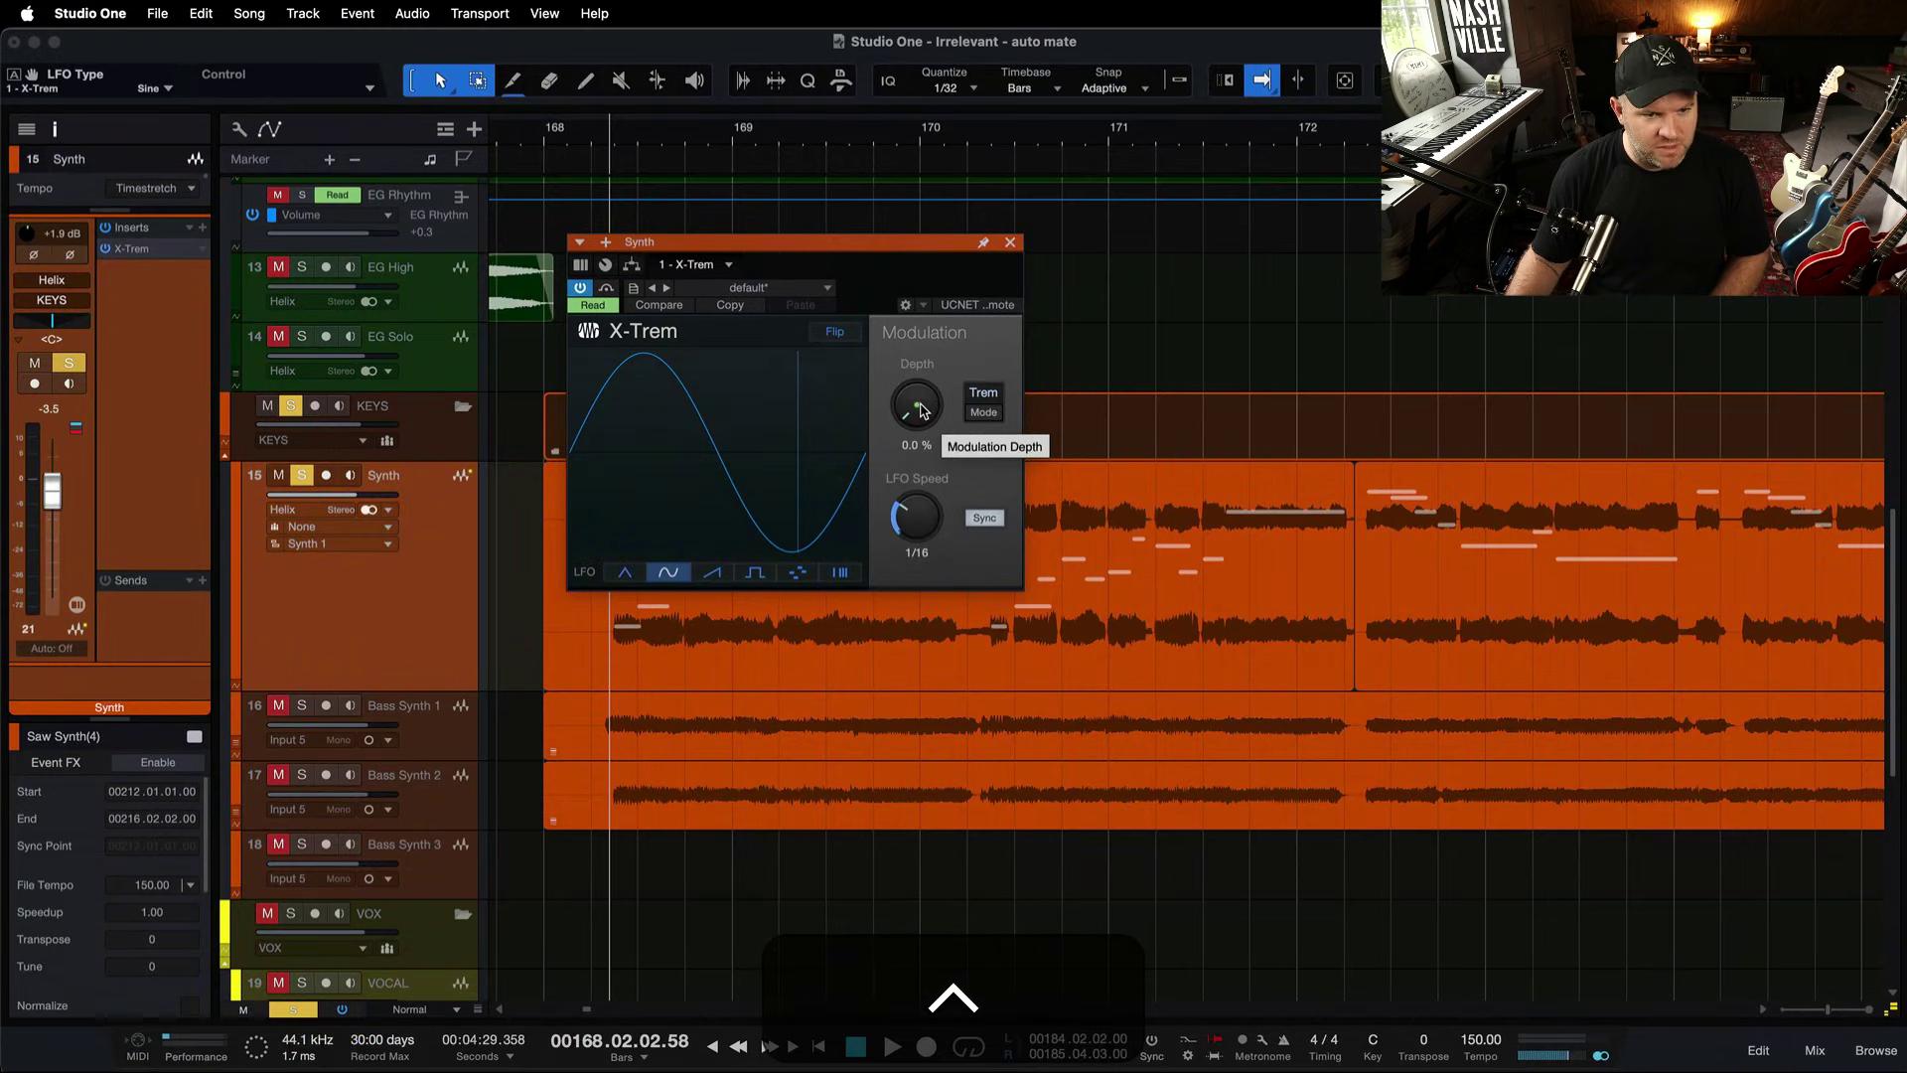
Move X-Trem to the lower left, play briefly from bar 168.2, and show the automation envelopes.
drag(826, 247, 550, 607)
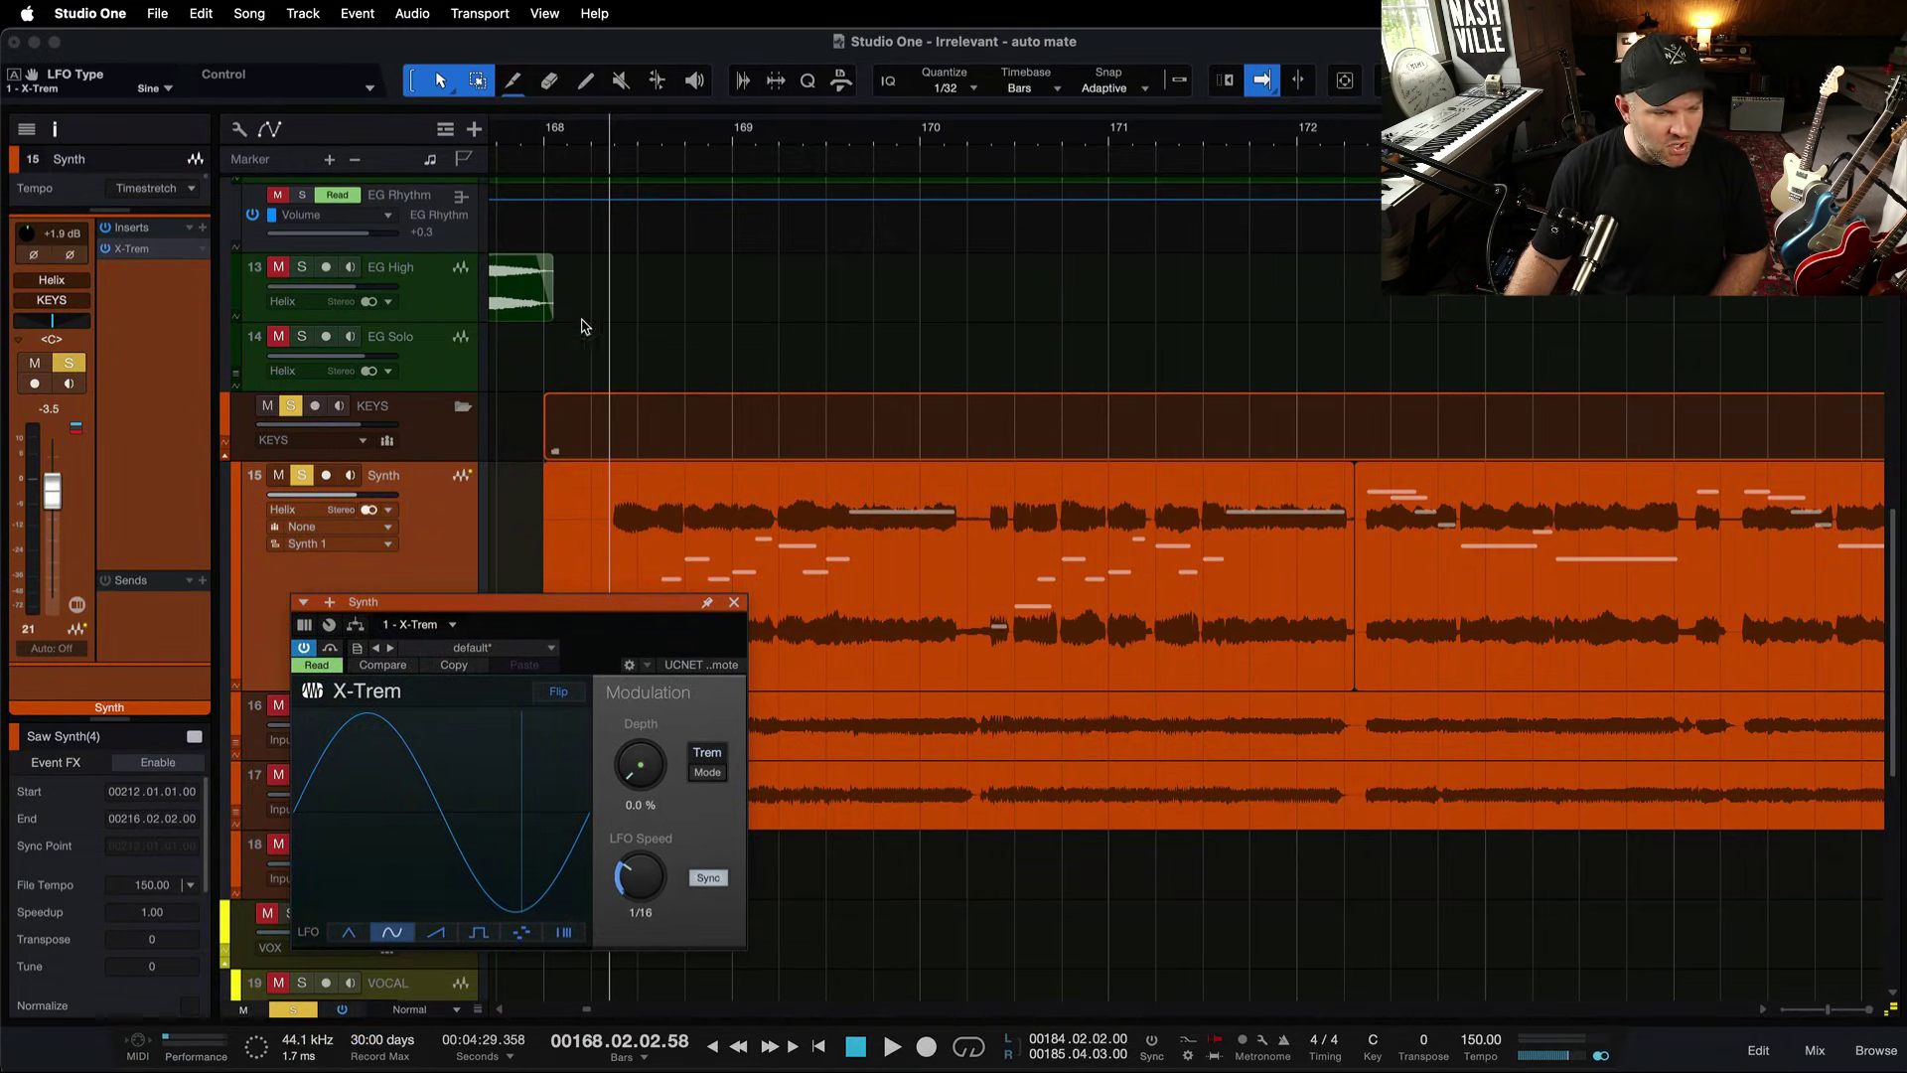
click(595, 137)
key(space)
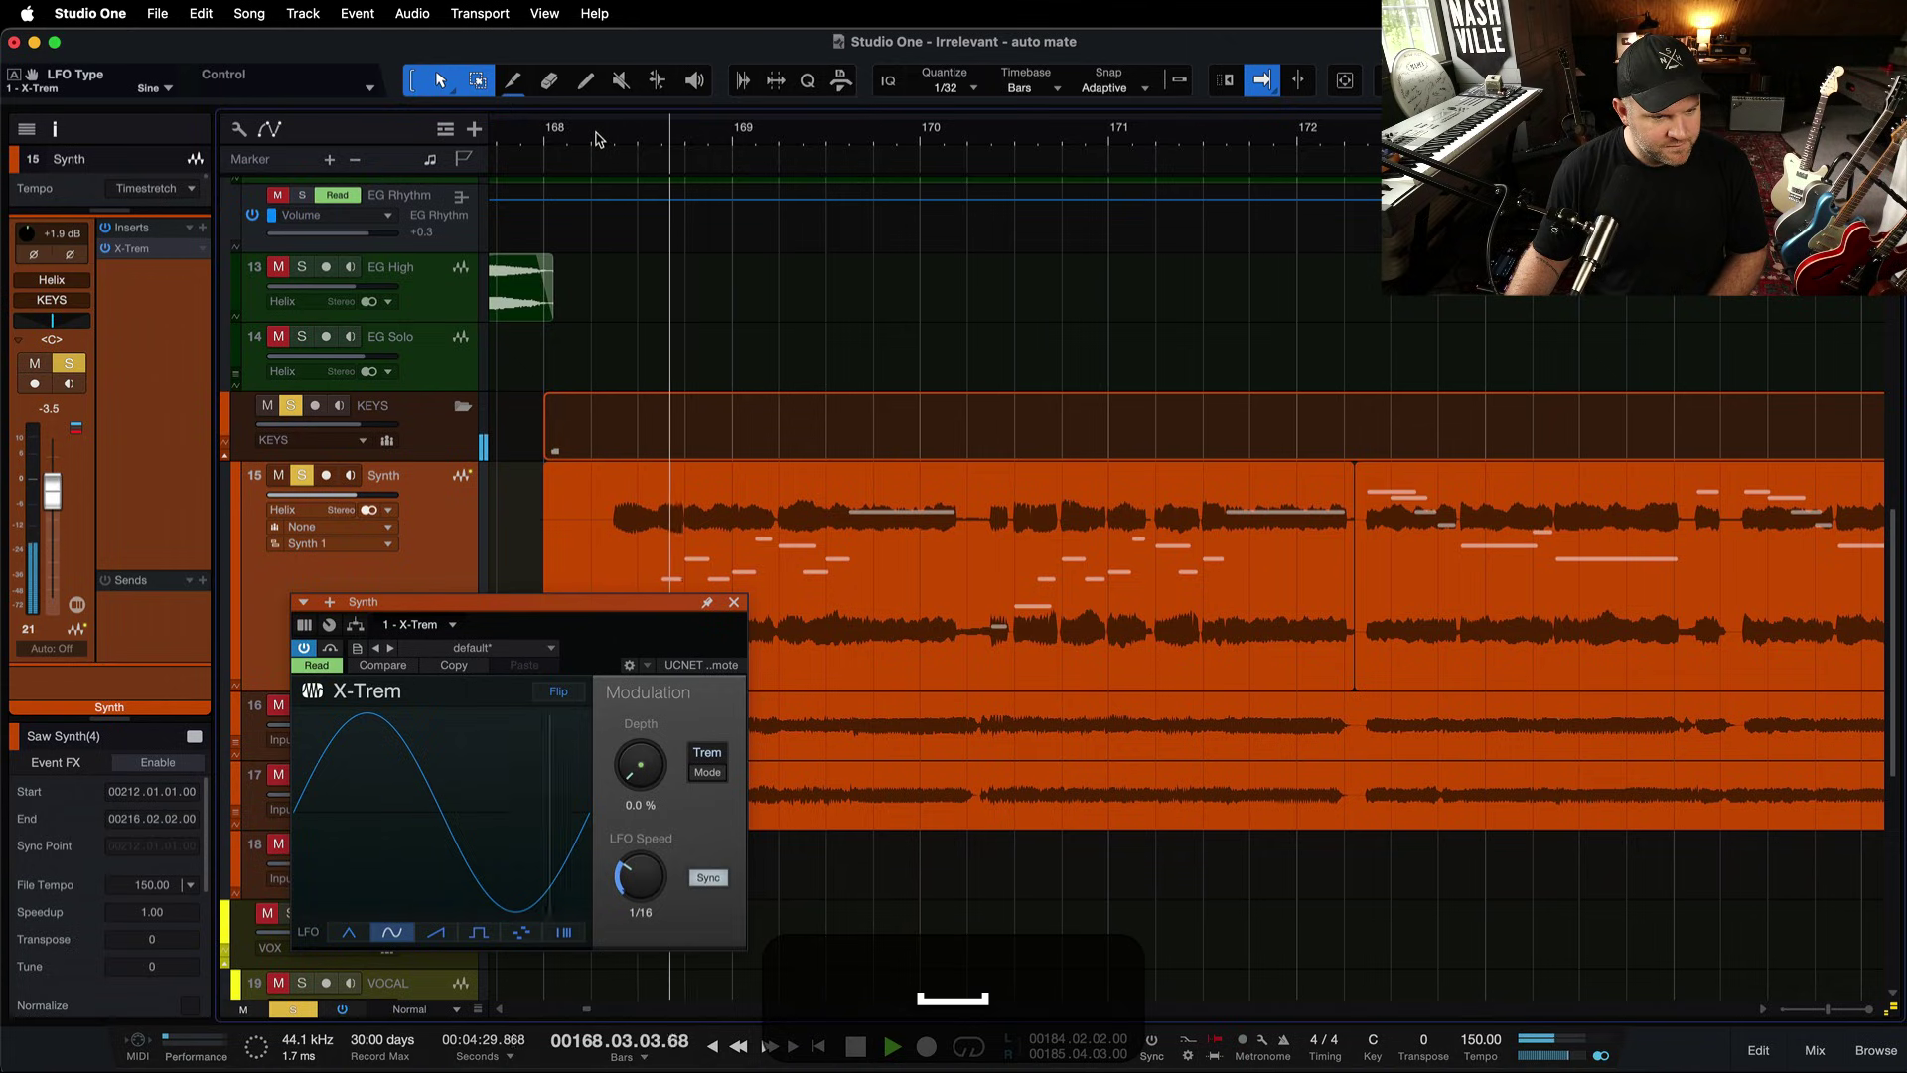
key(space)
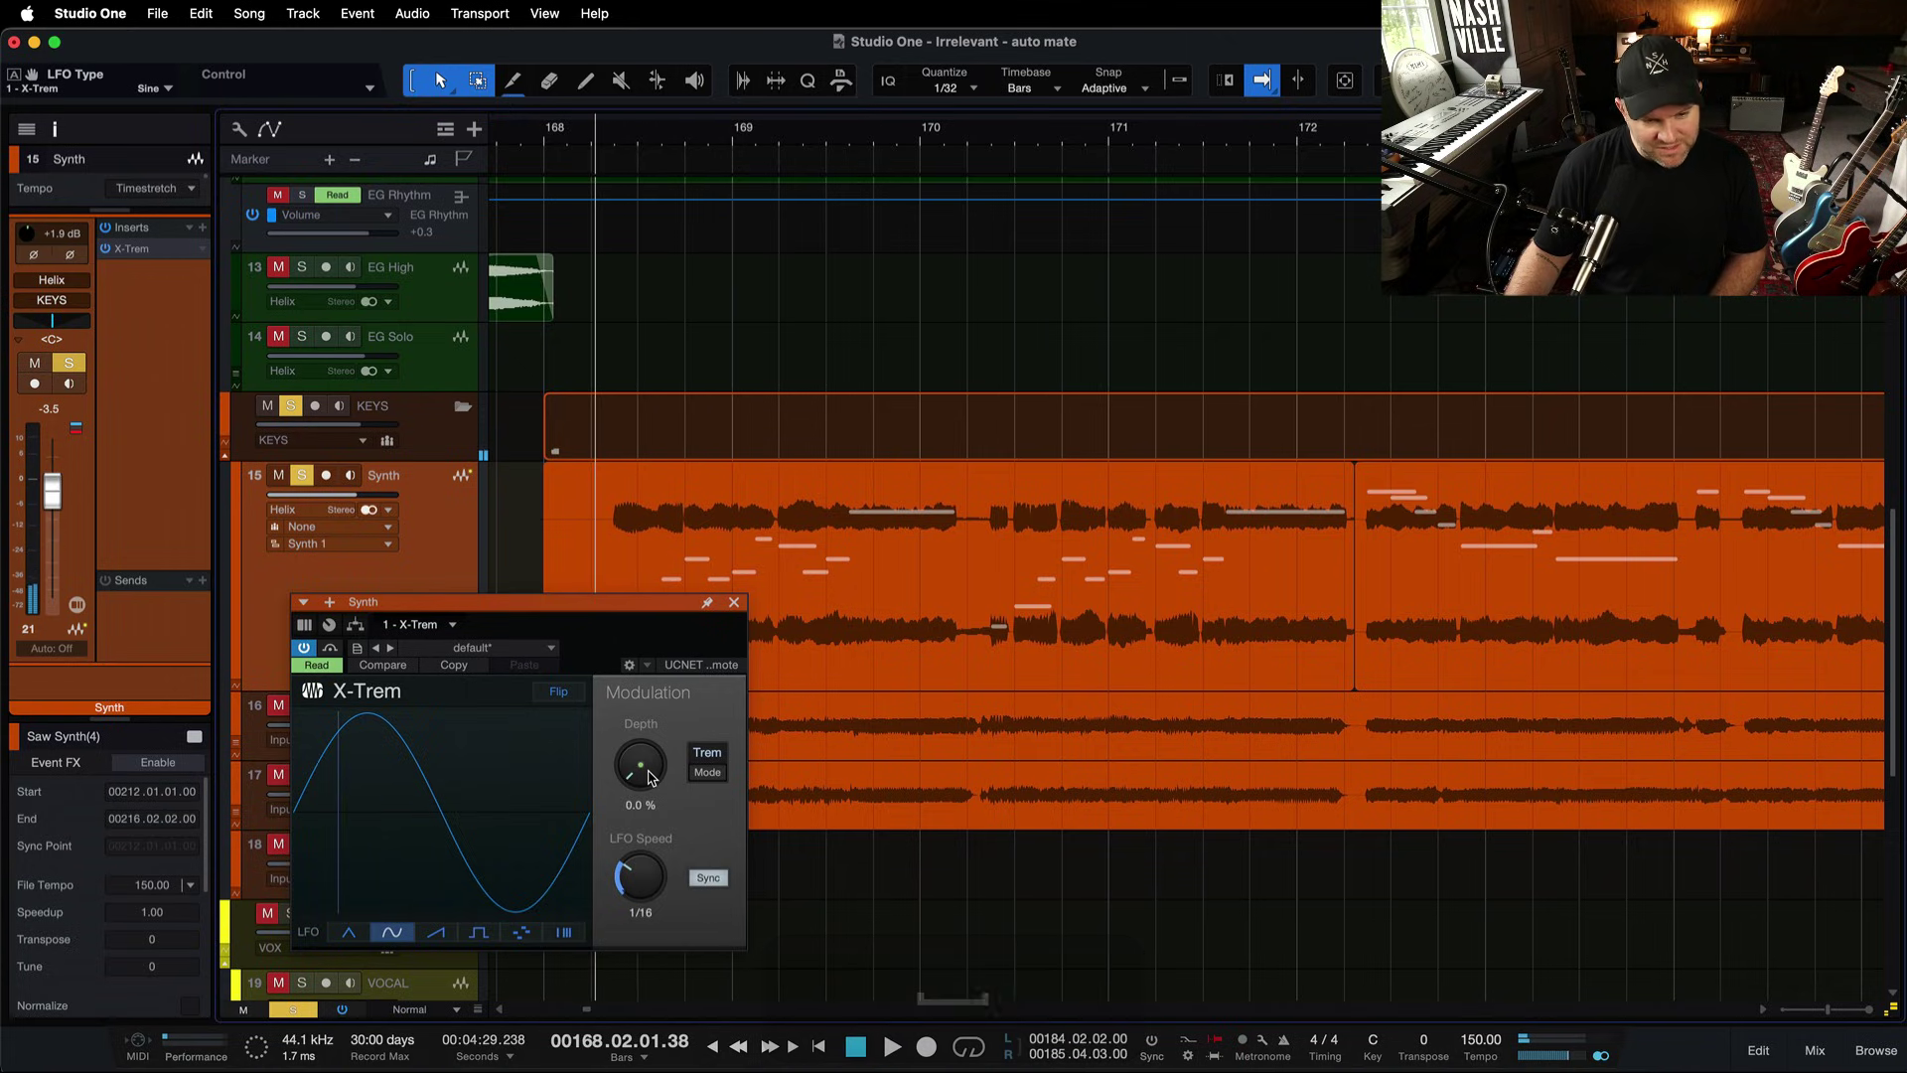
key(a)
key(a)
key(a)
scroll(871, 556, up, 5)
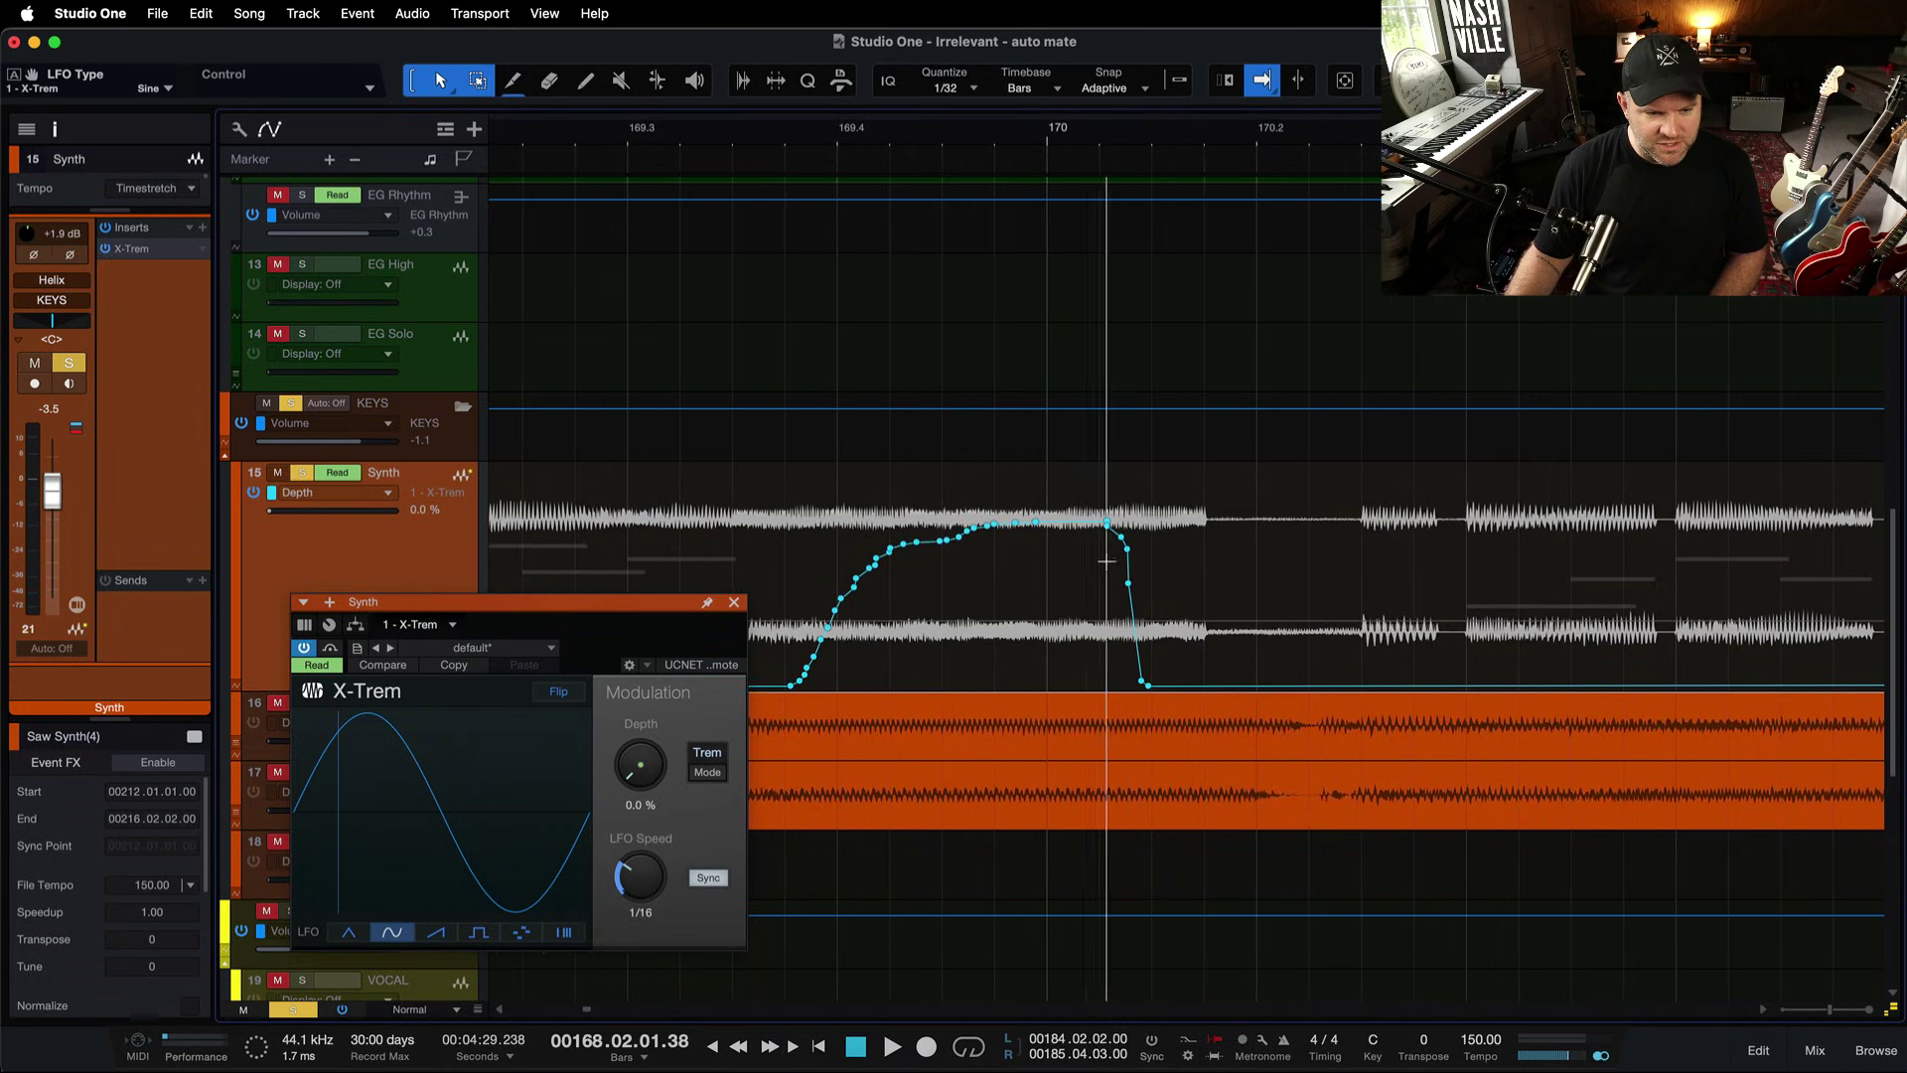
Move the X-Trem window up and left off the Depth curve, keeping automation in Read mode.
drag(605, 601, 457, 435)
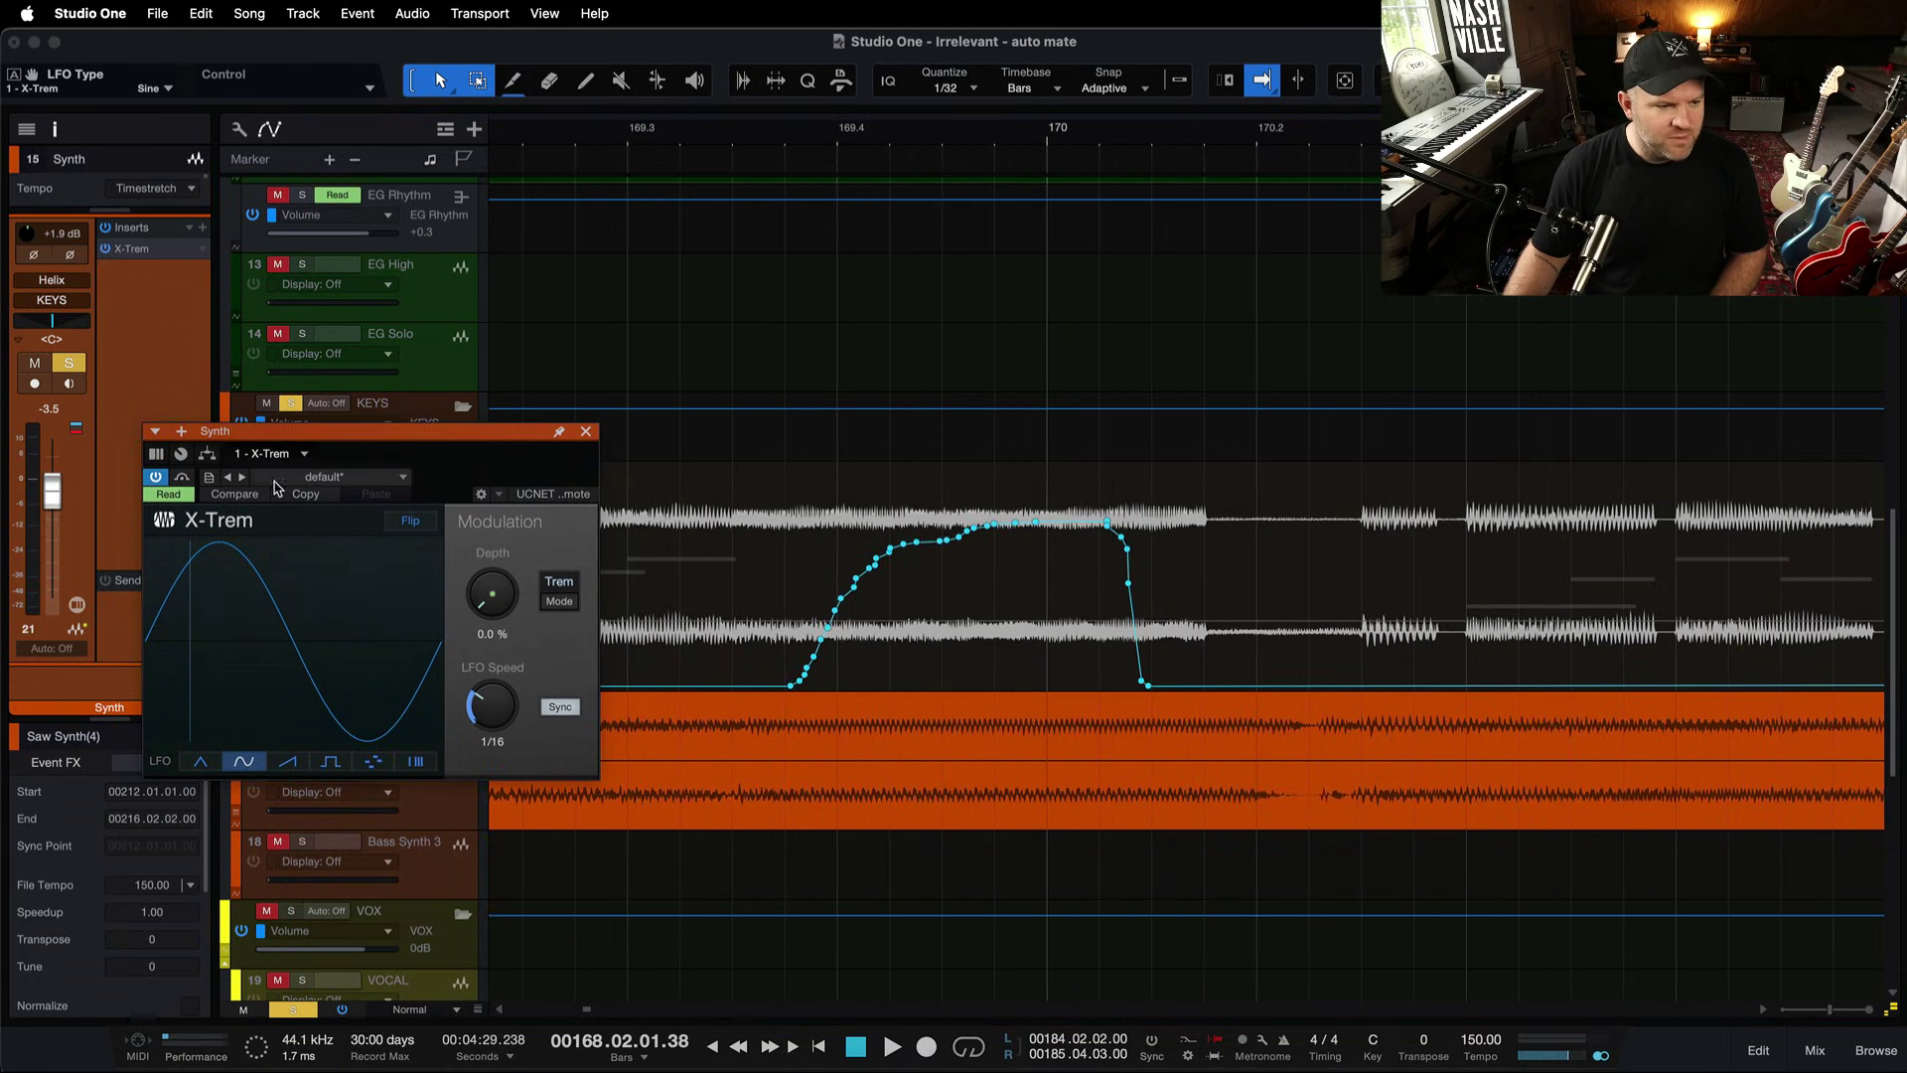
click(168, 499)
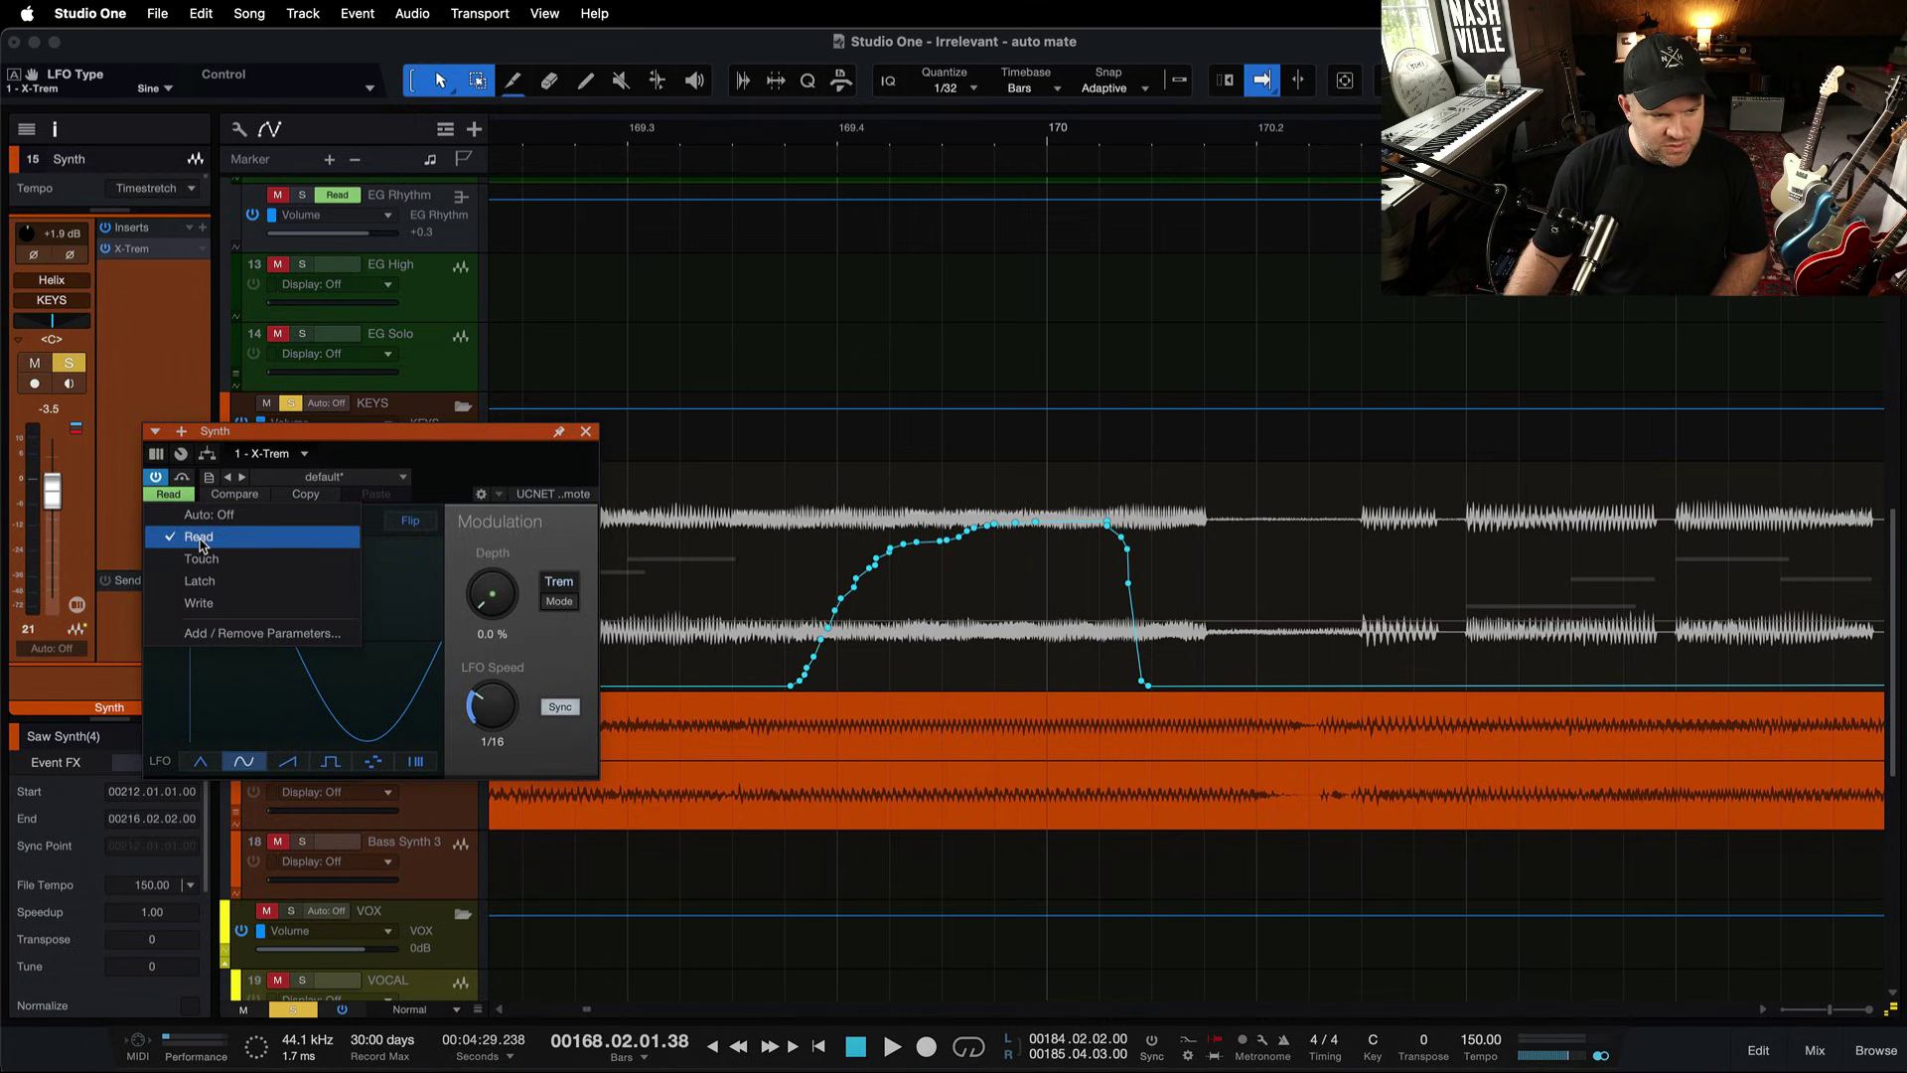
click(340, 442)
scroll(760, 586, down, 2)
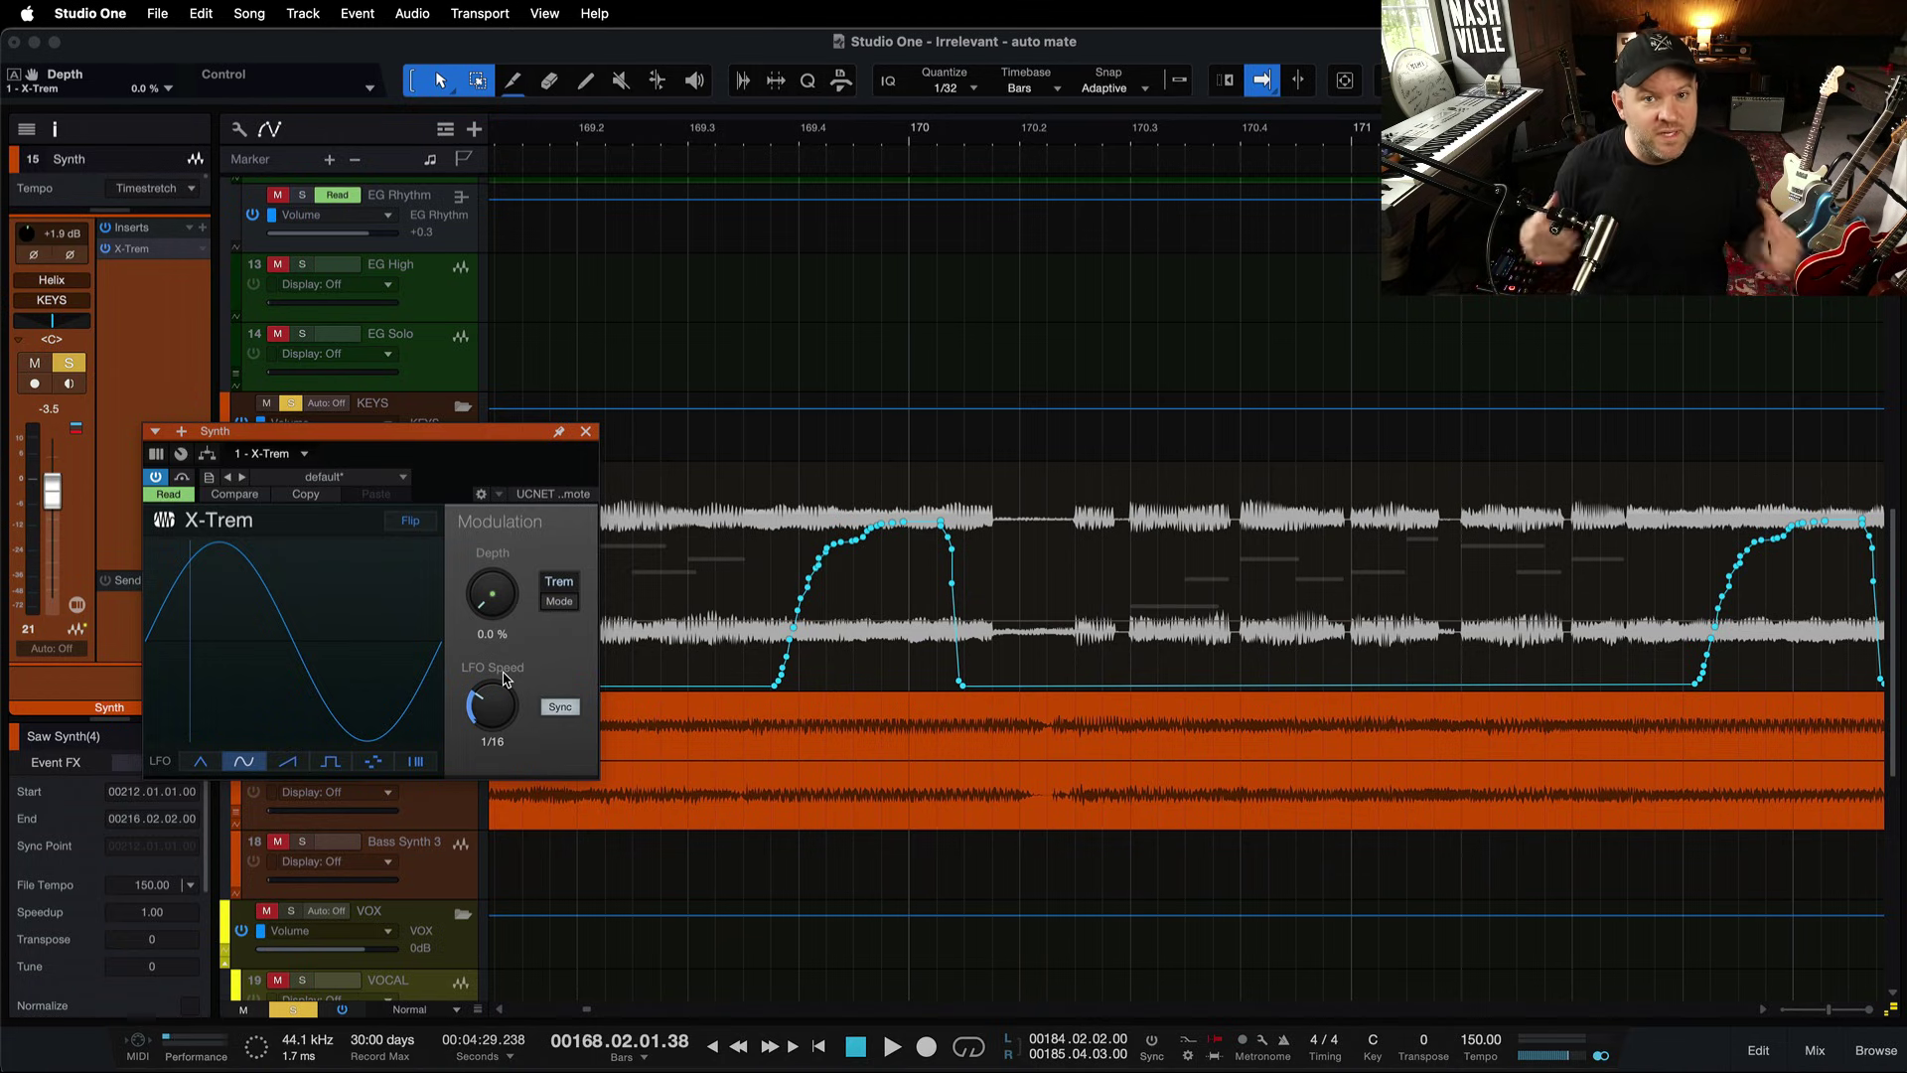
scroll(814, 513, left, 10)
scroll(844, 535, left, 3)
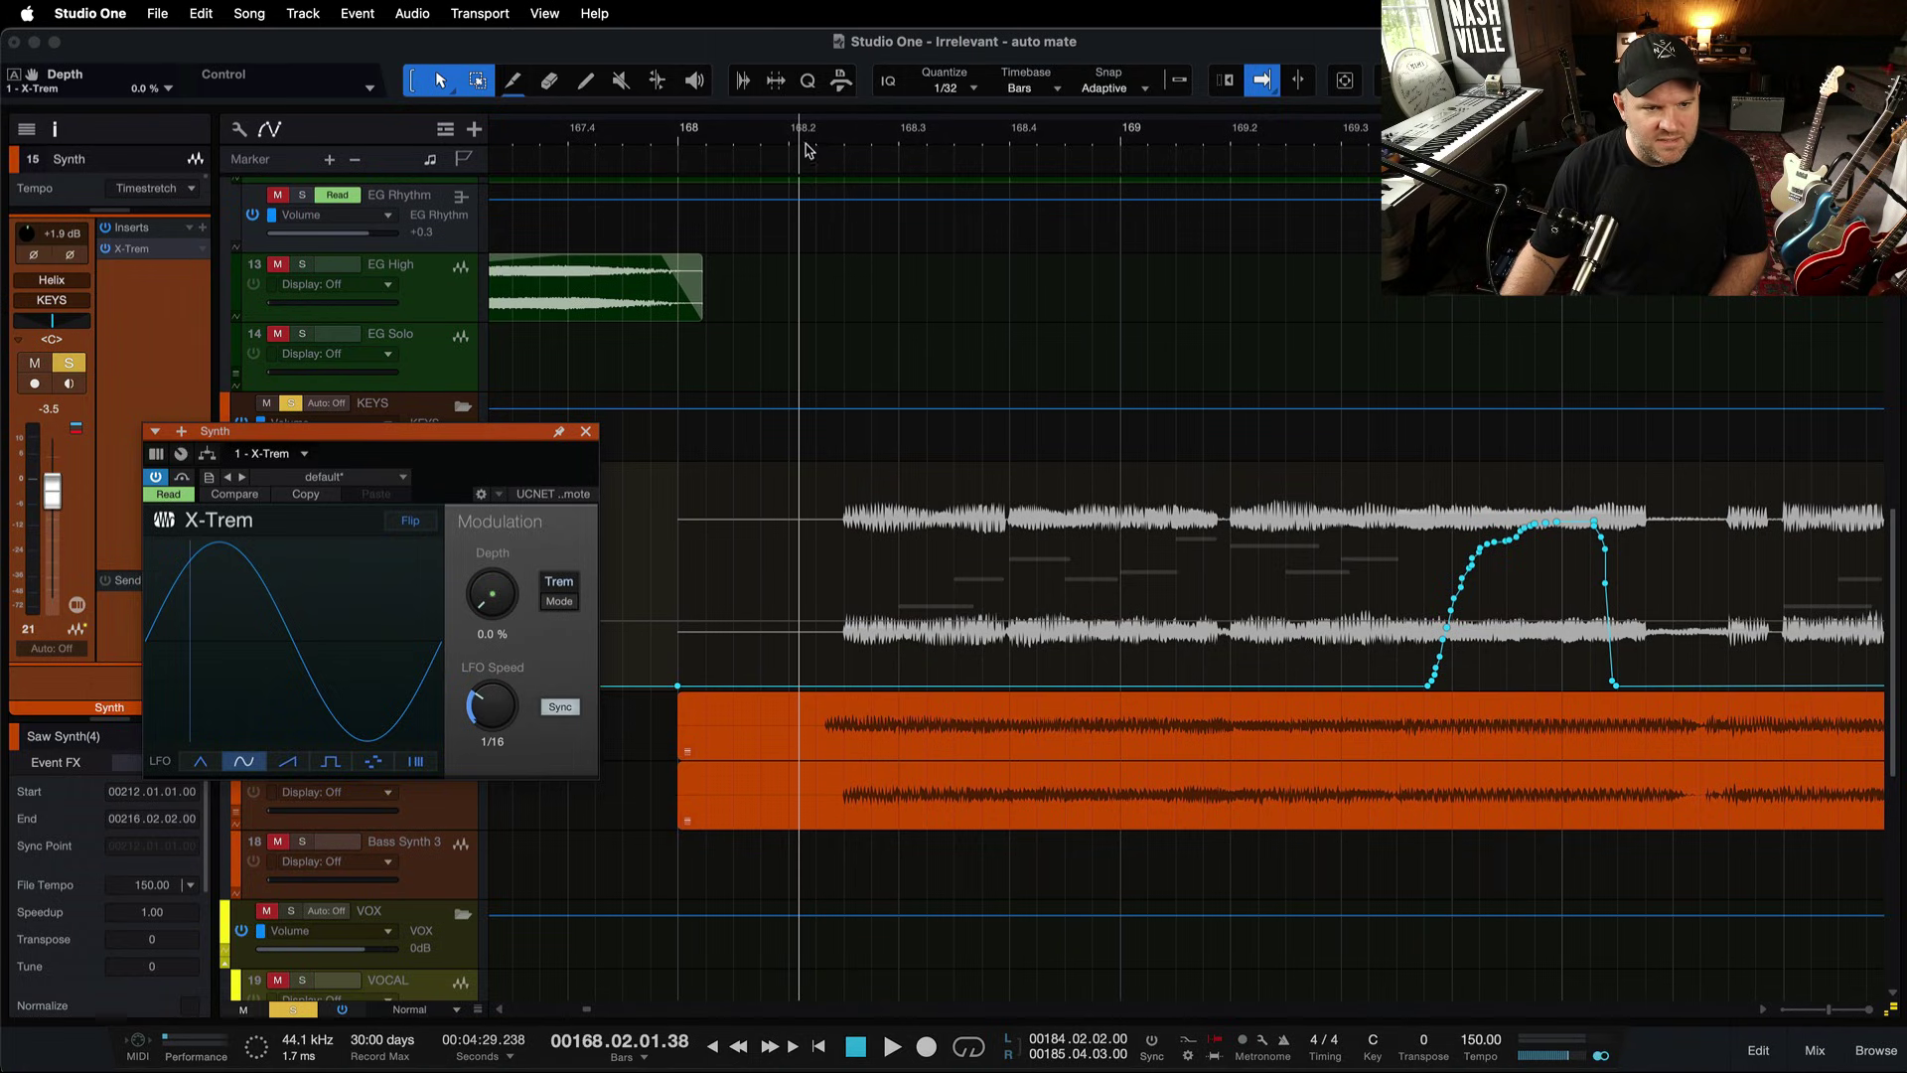
key(space)
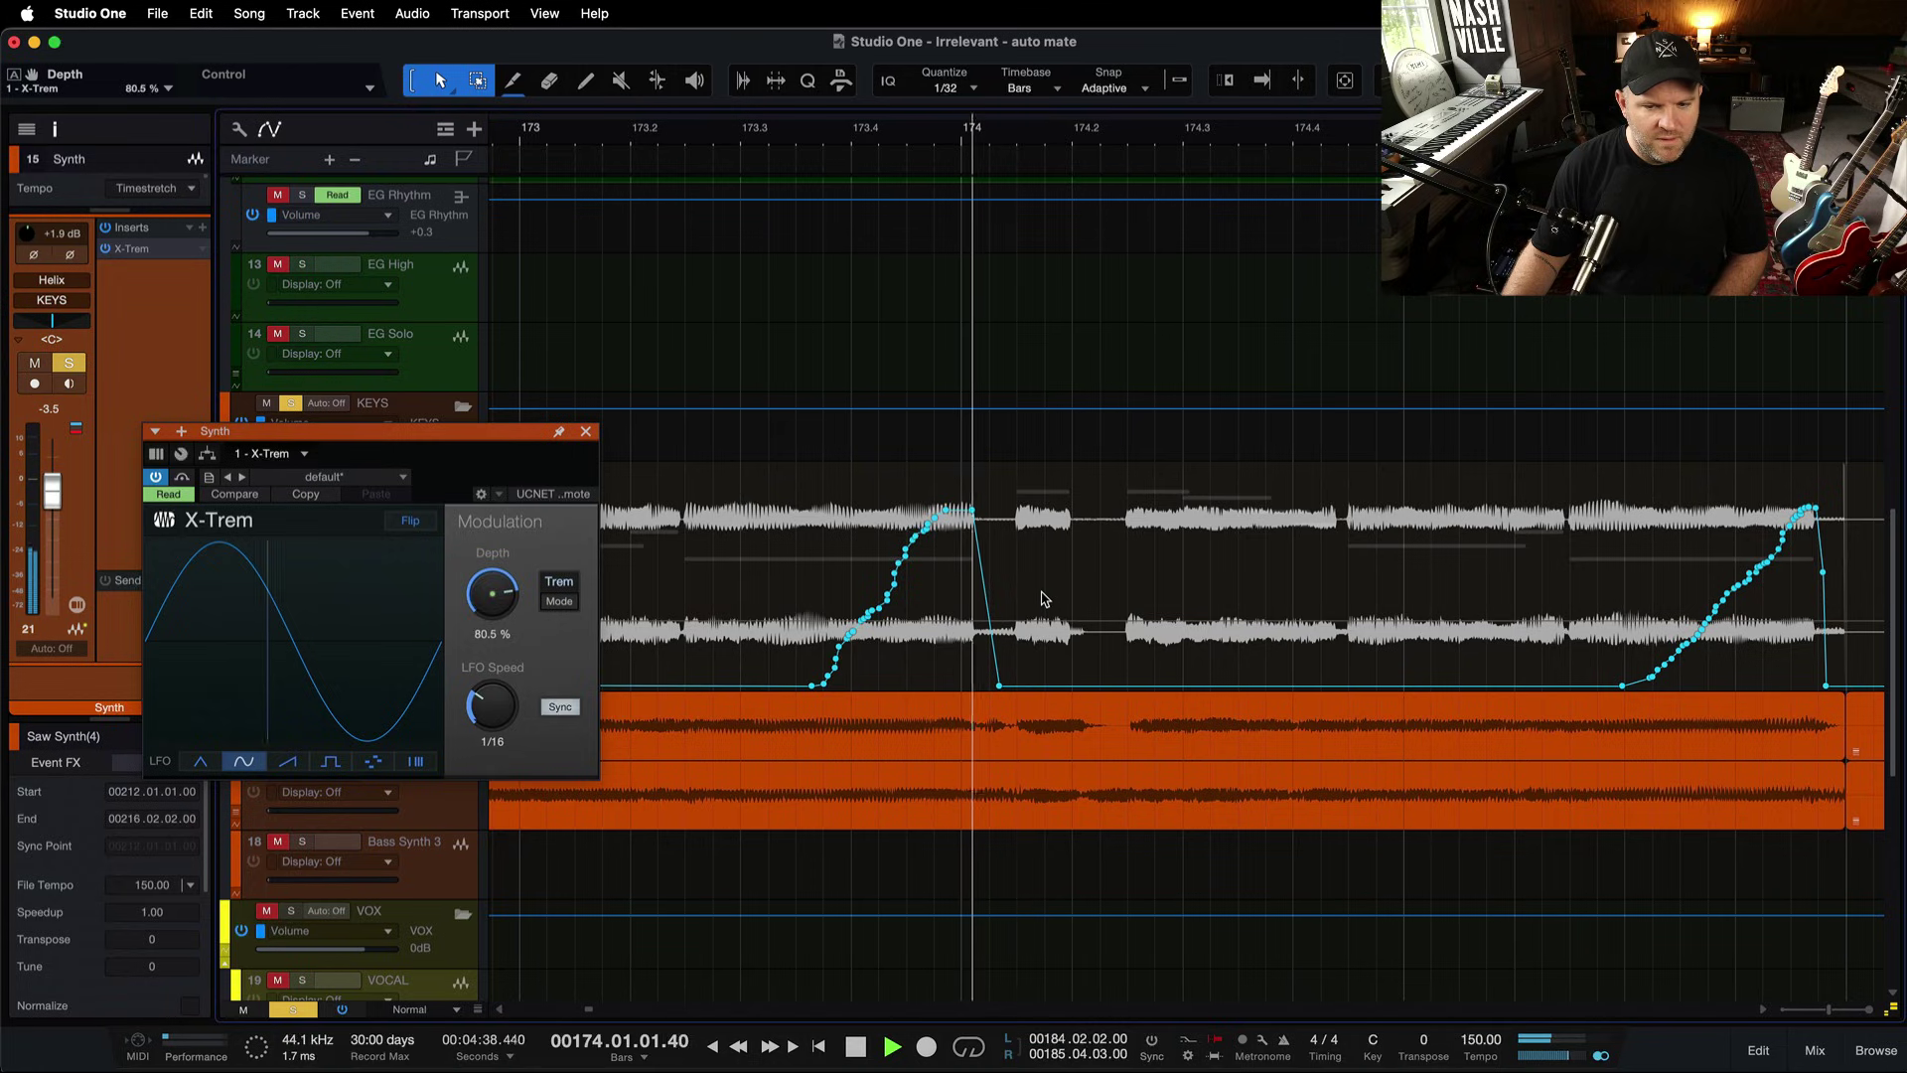
key(f)
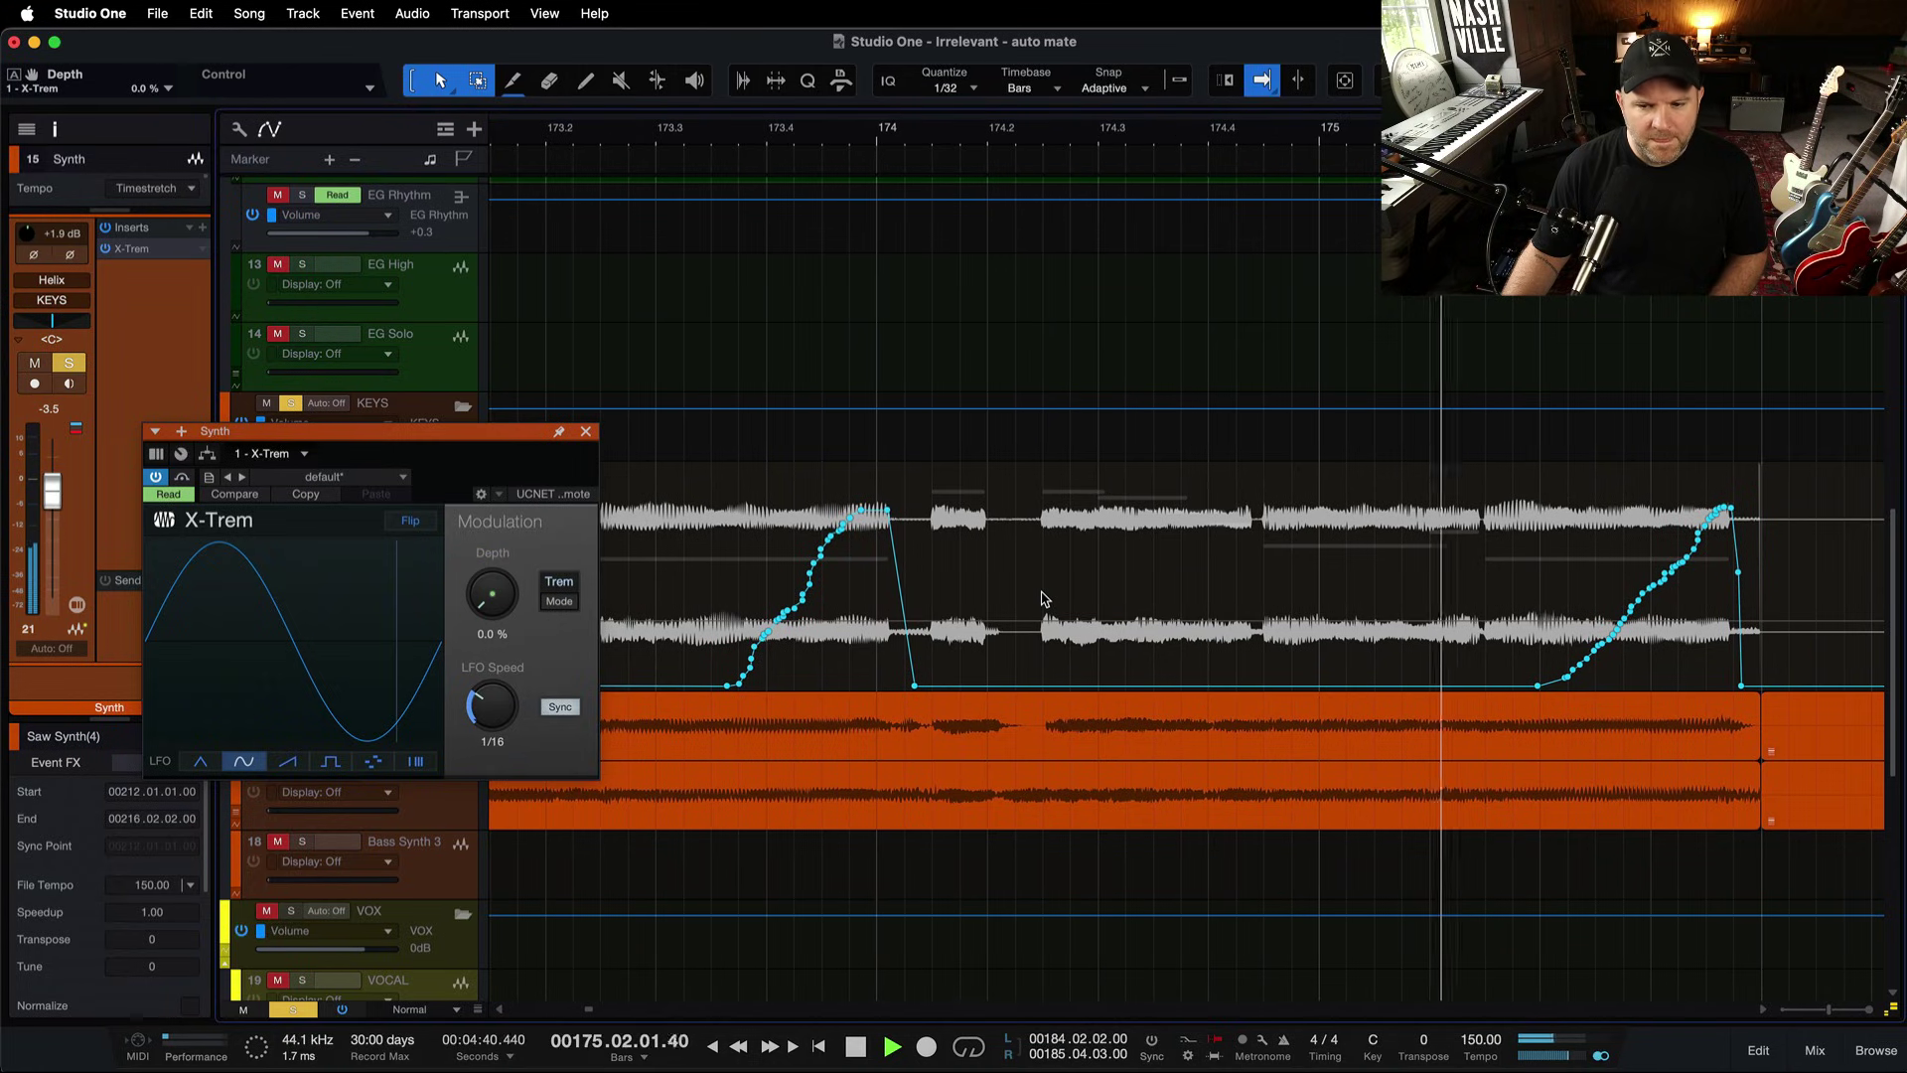
key(space)
scroll(1043, 599, down, 5)
scroll(1043, 599, down, 2)
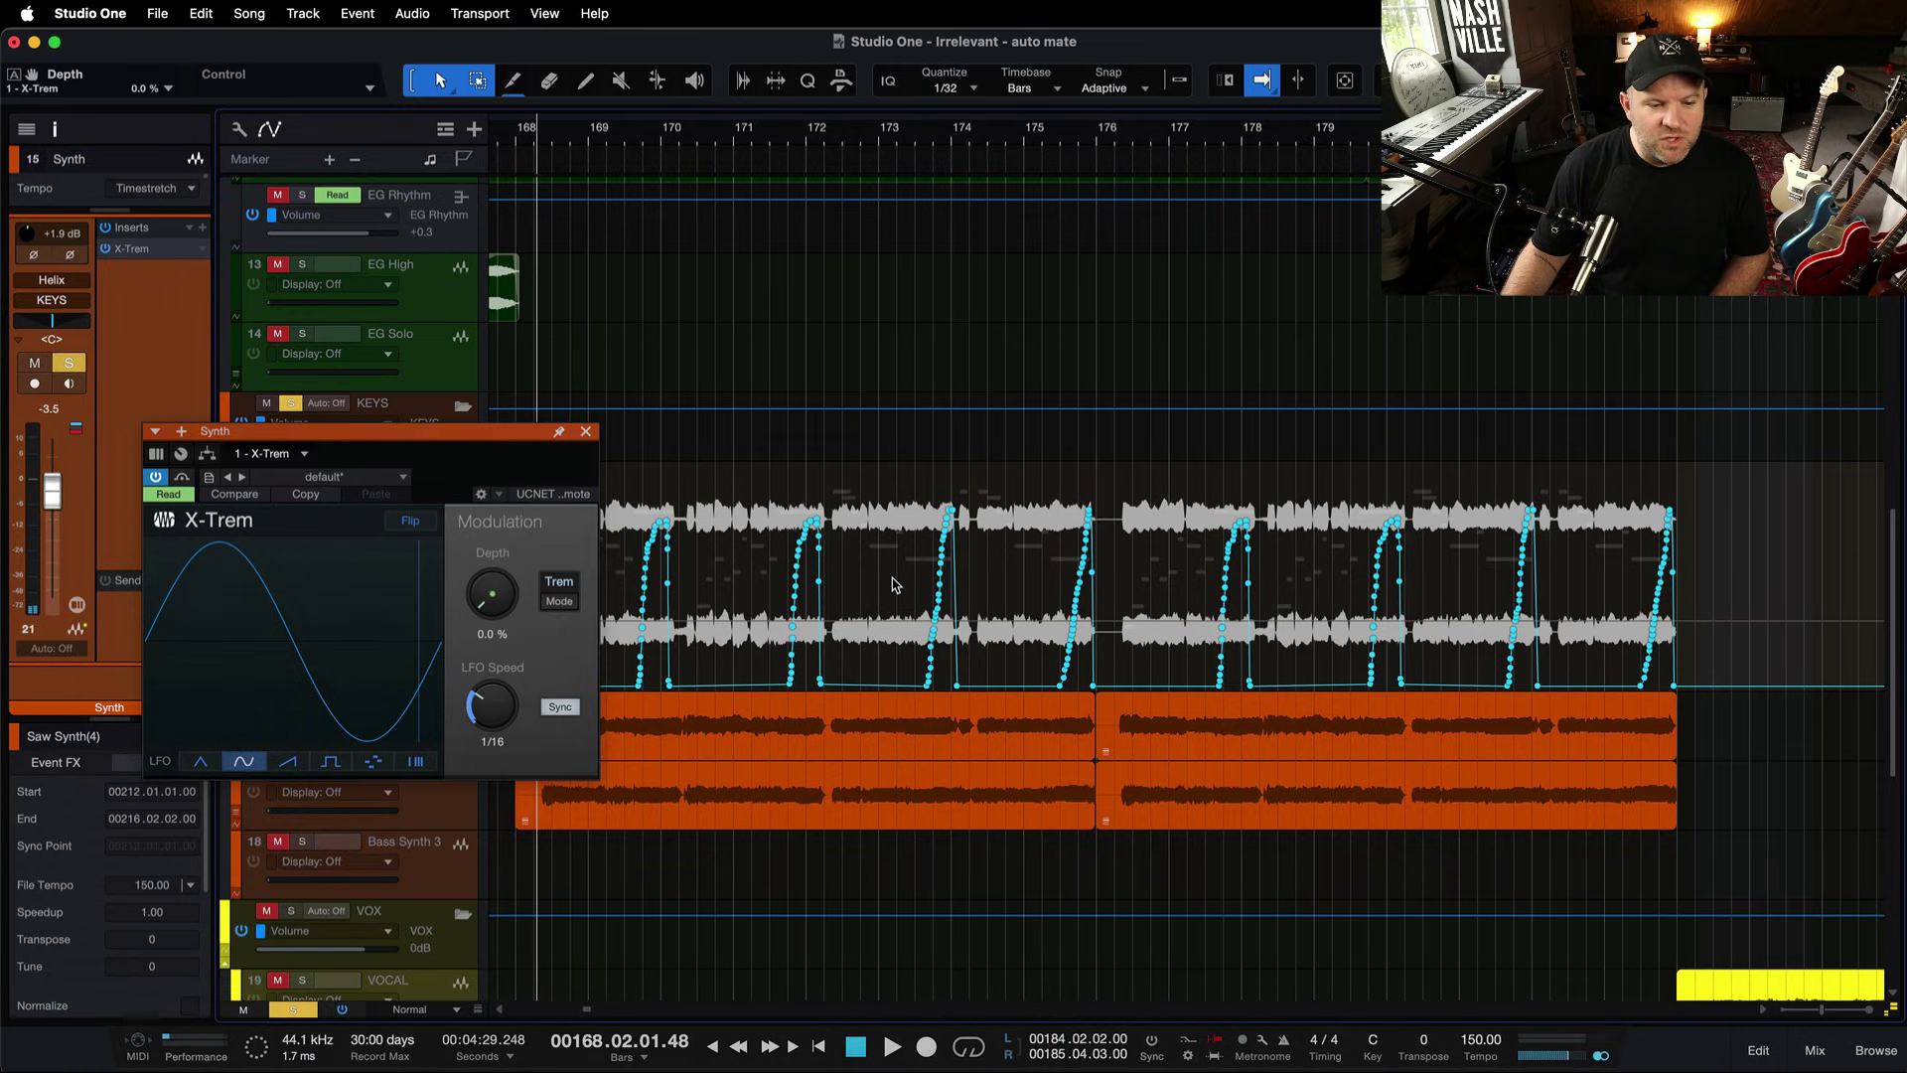
scroll(892, 585, up, 5)
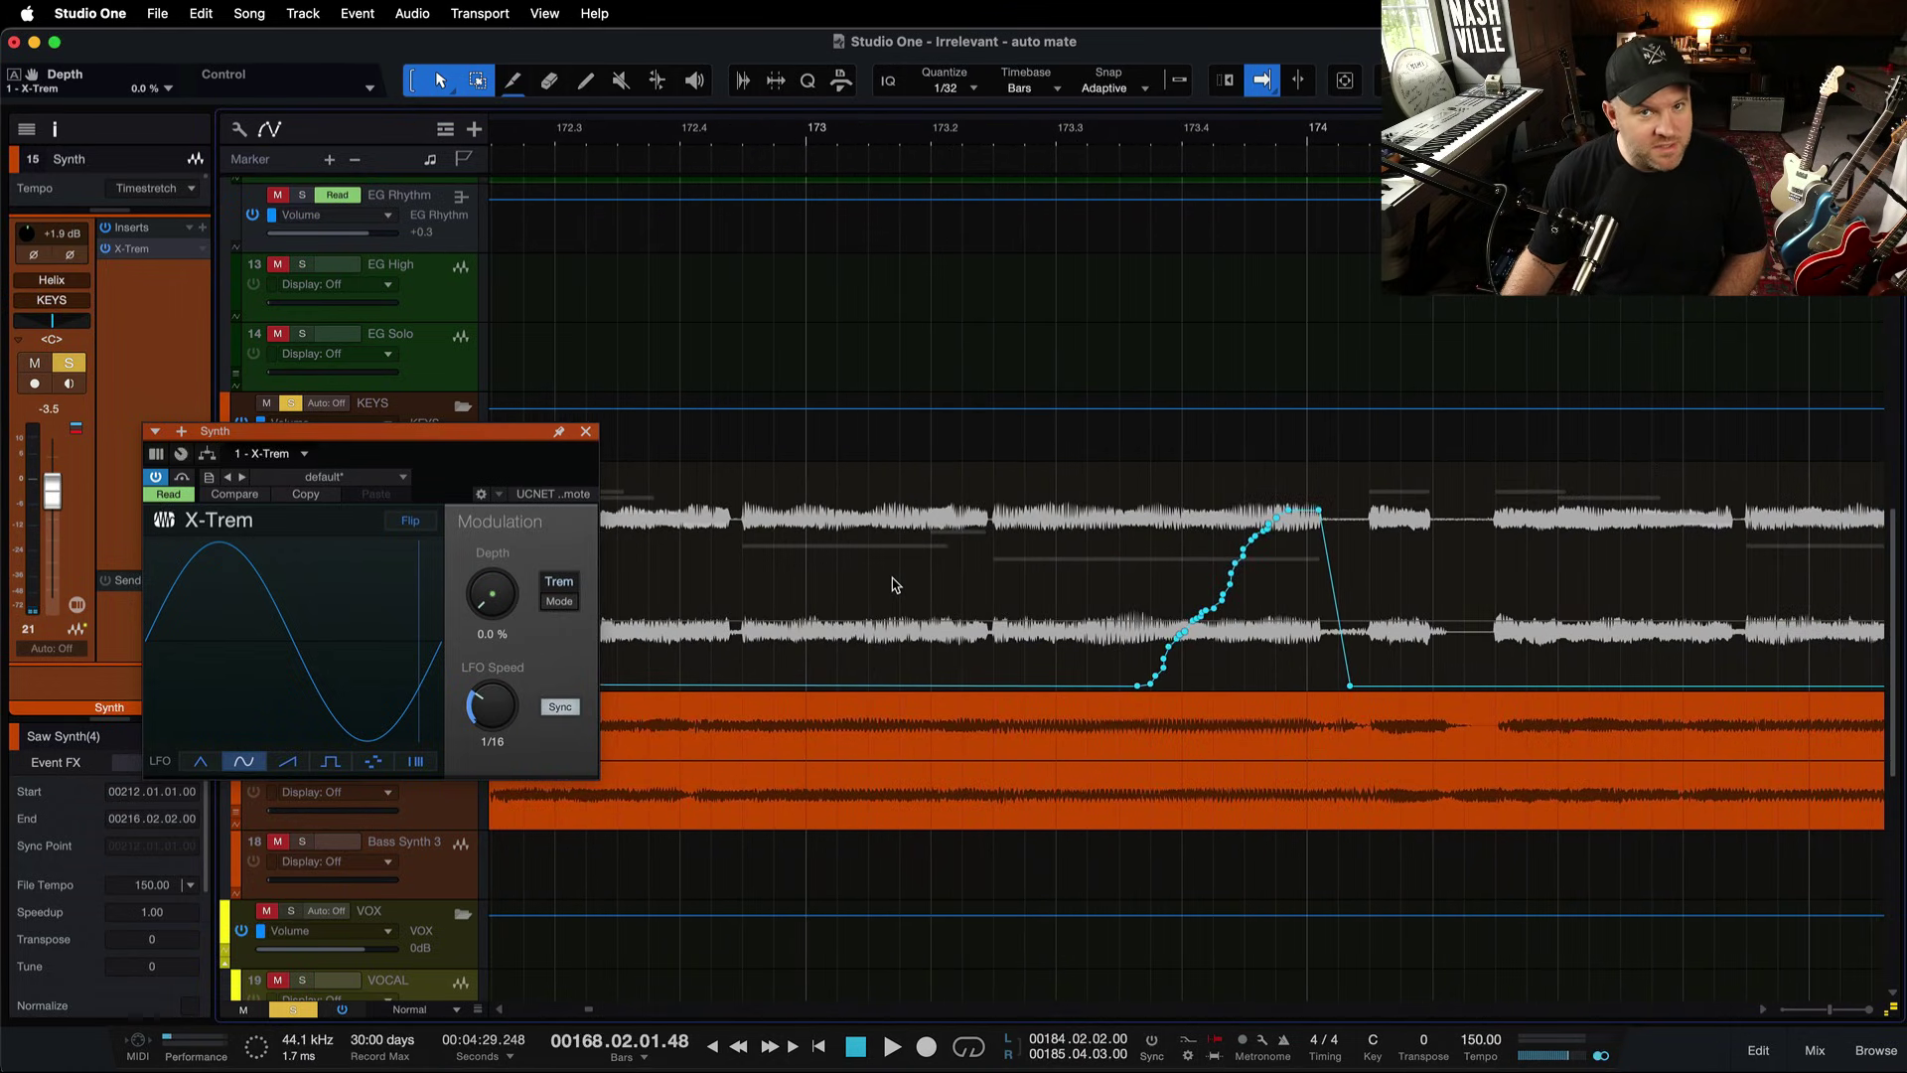
scroll(892, 585, down, 4)
scroll(923, 596, up, 6)
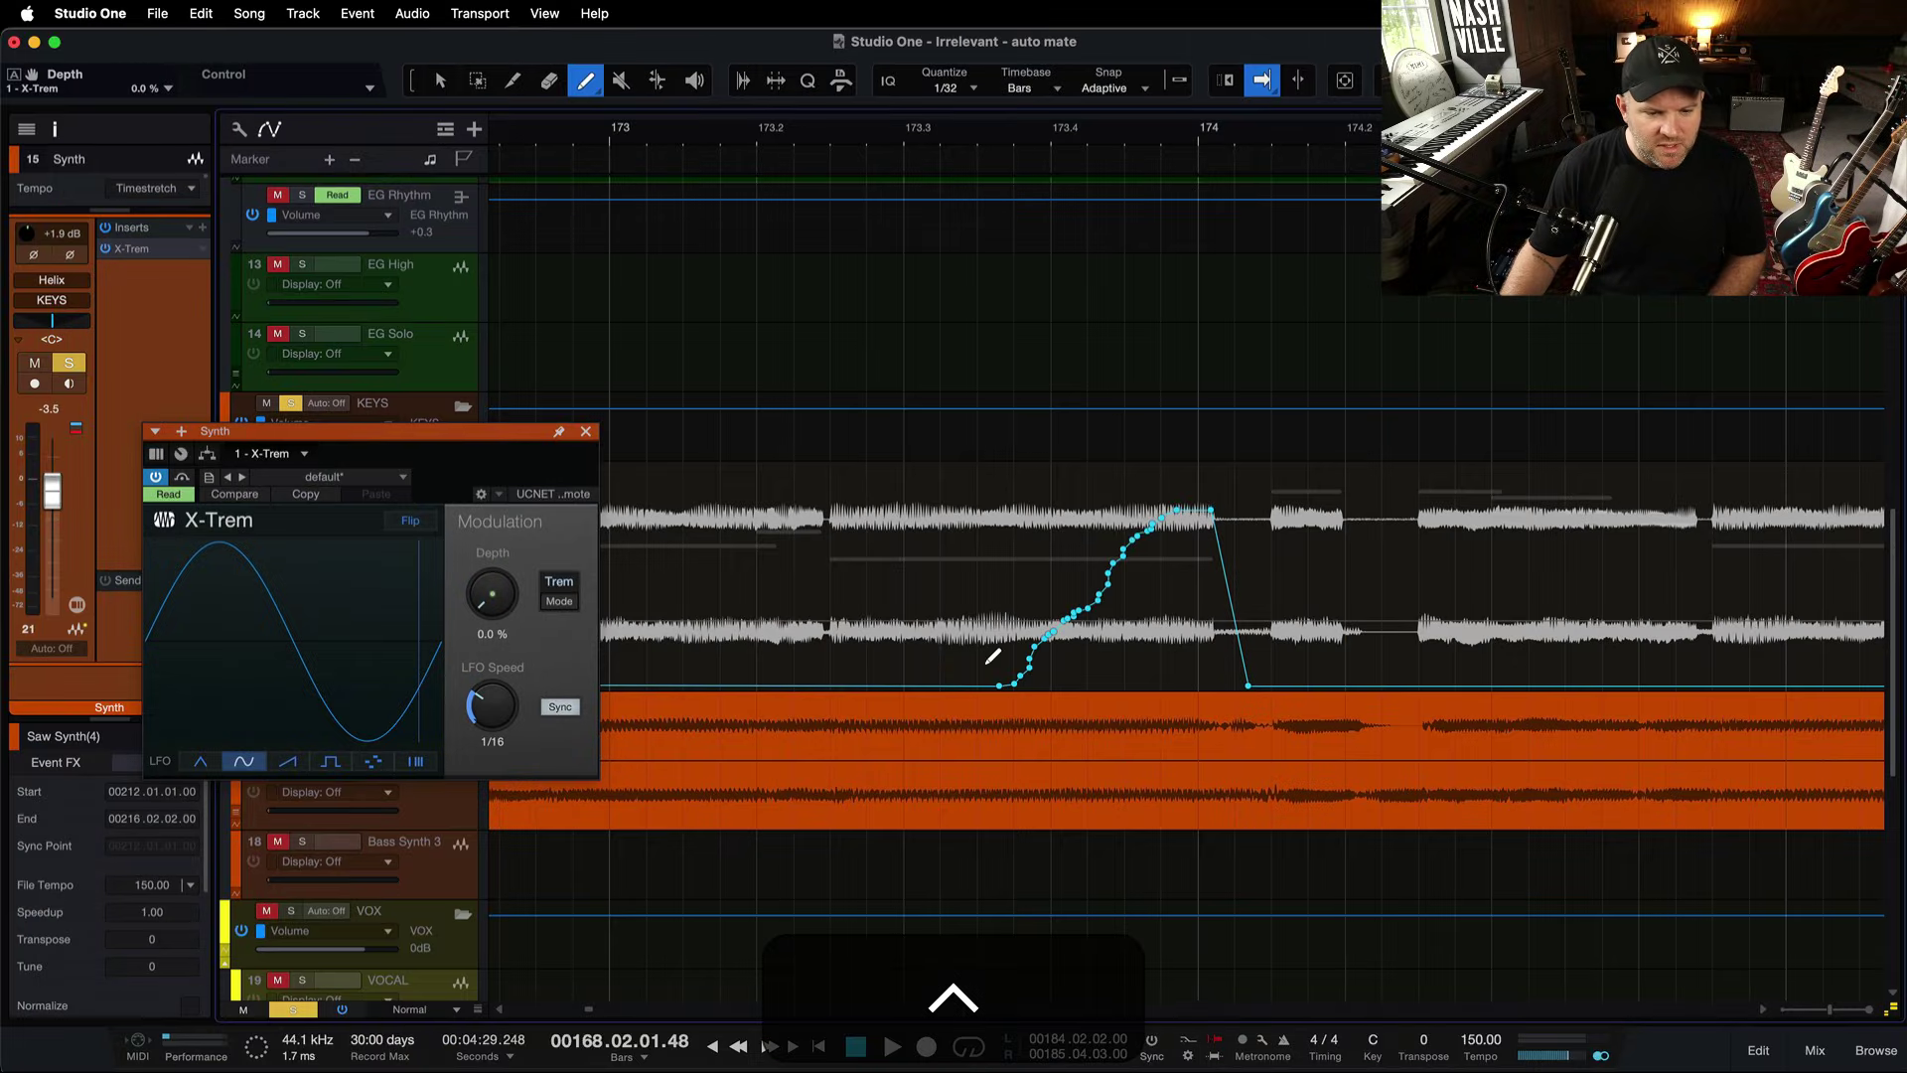
drag(993, 679, 1140, 559)
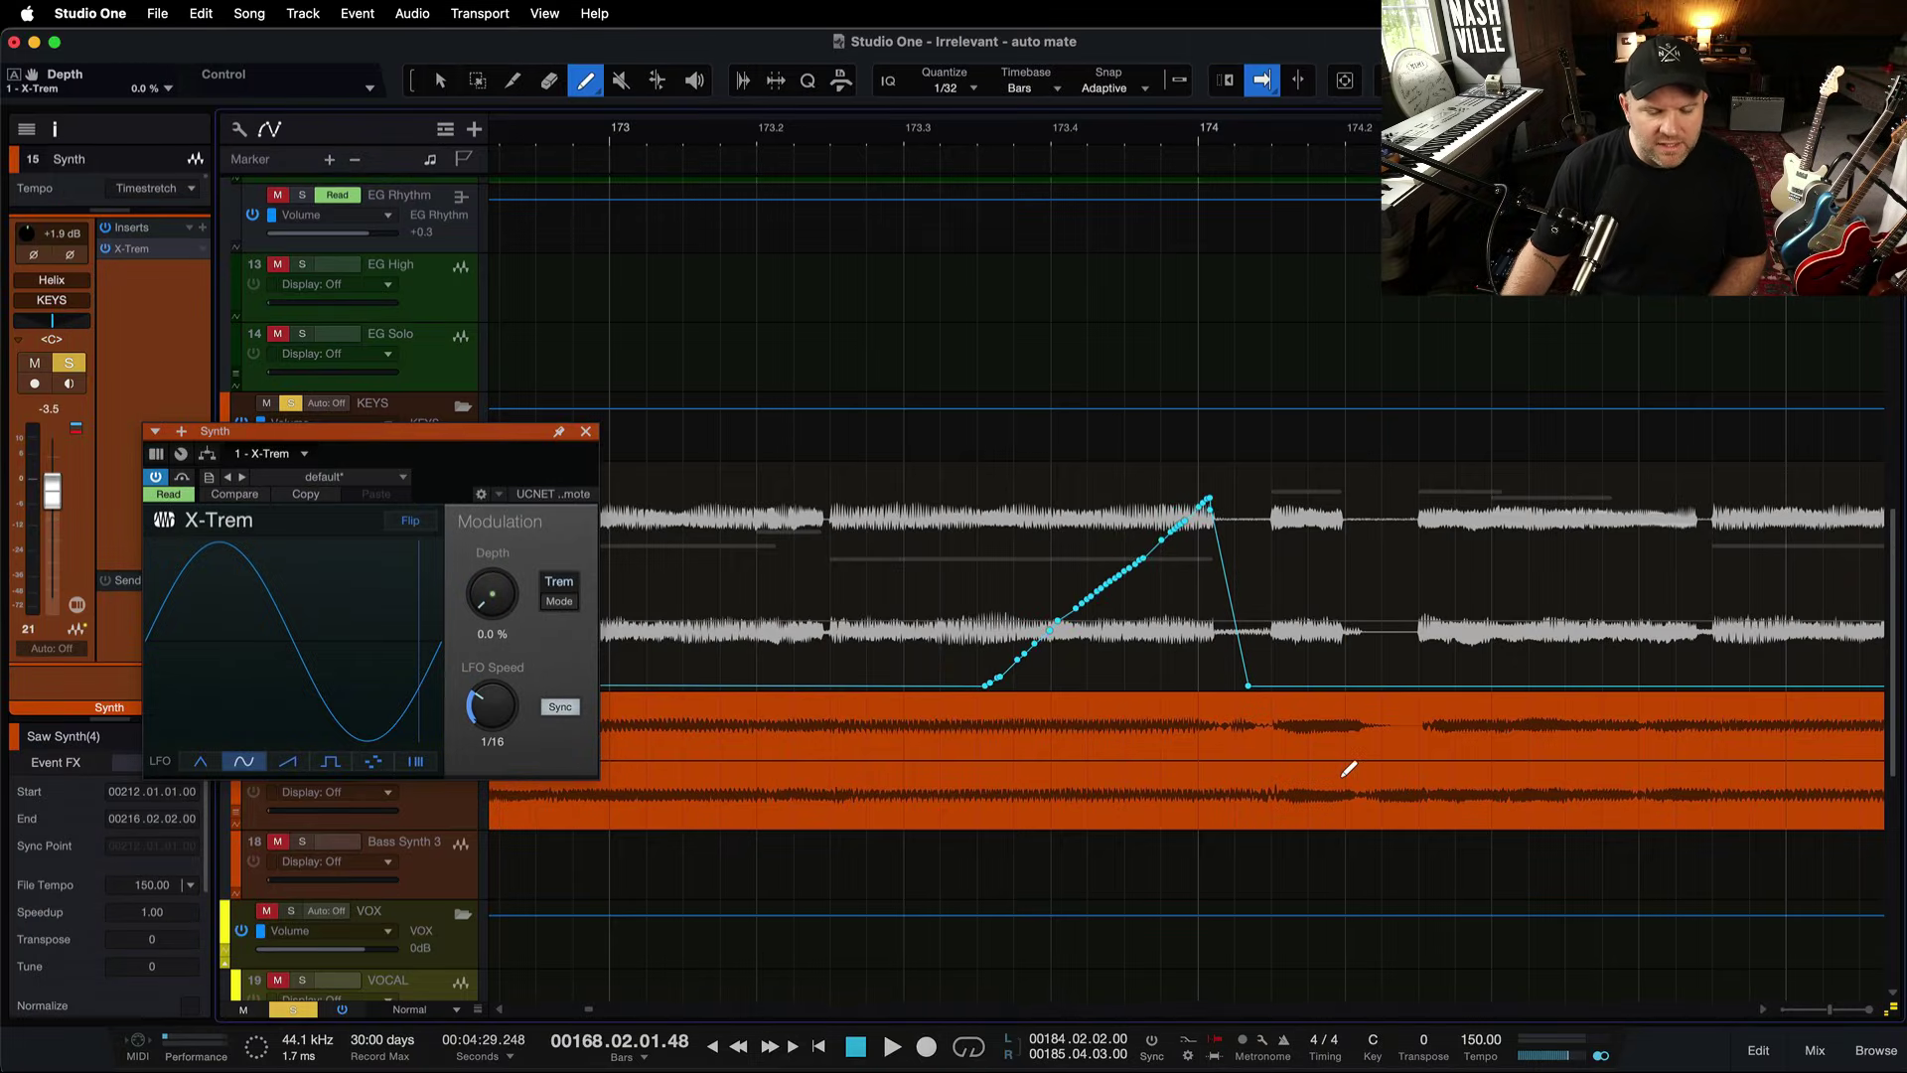
key(cmd+z)
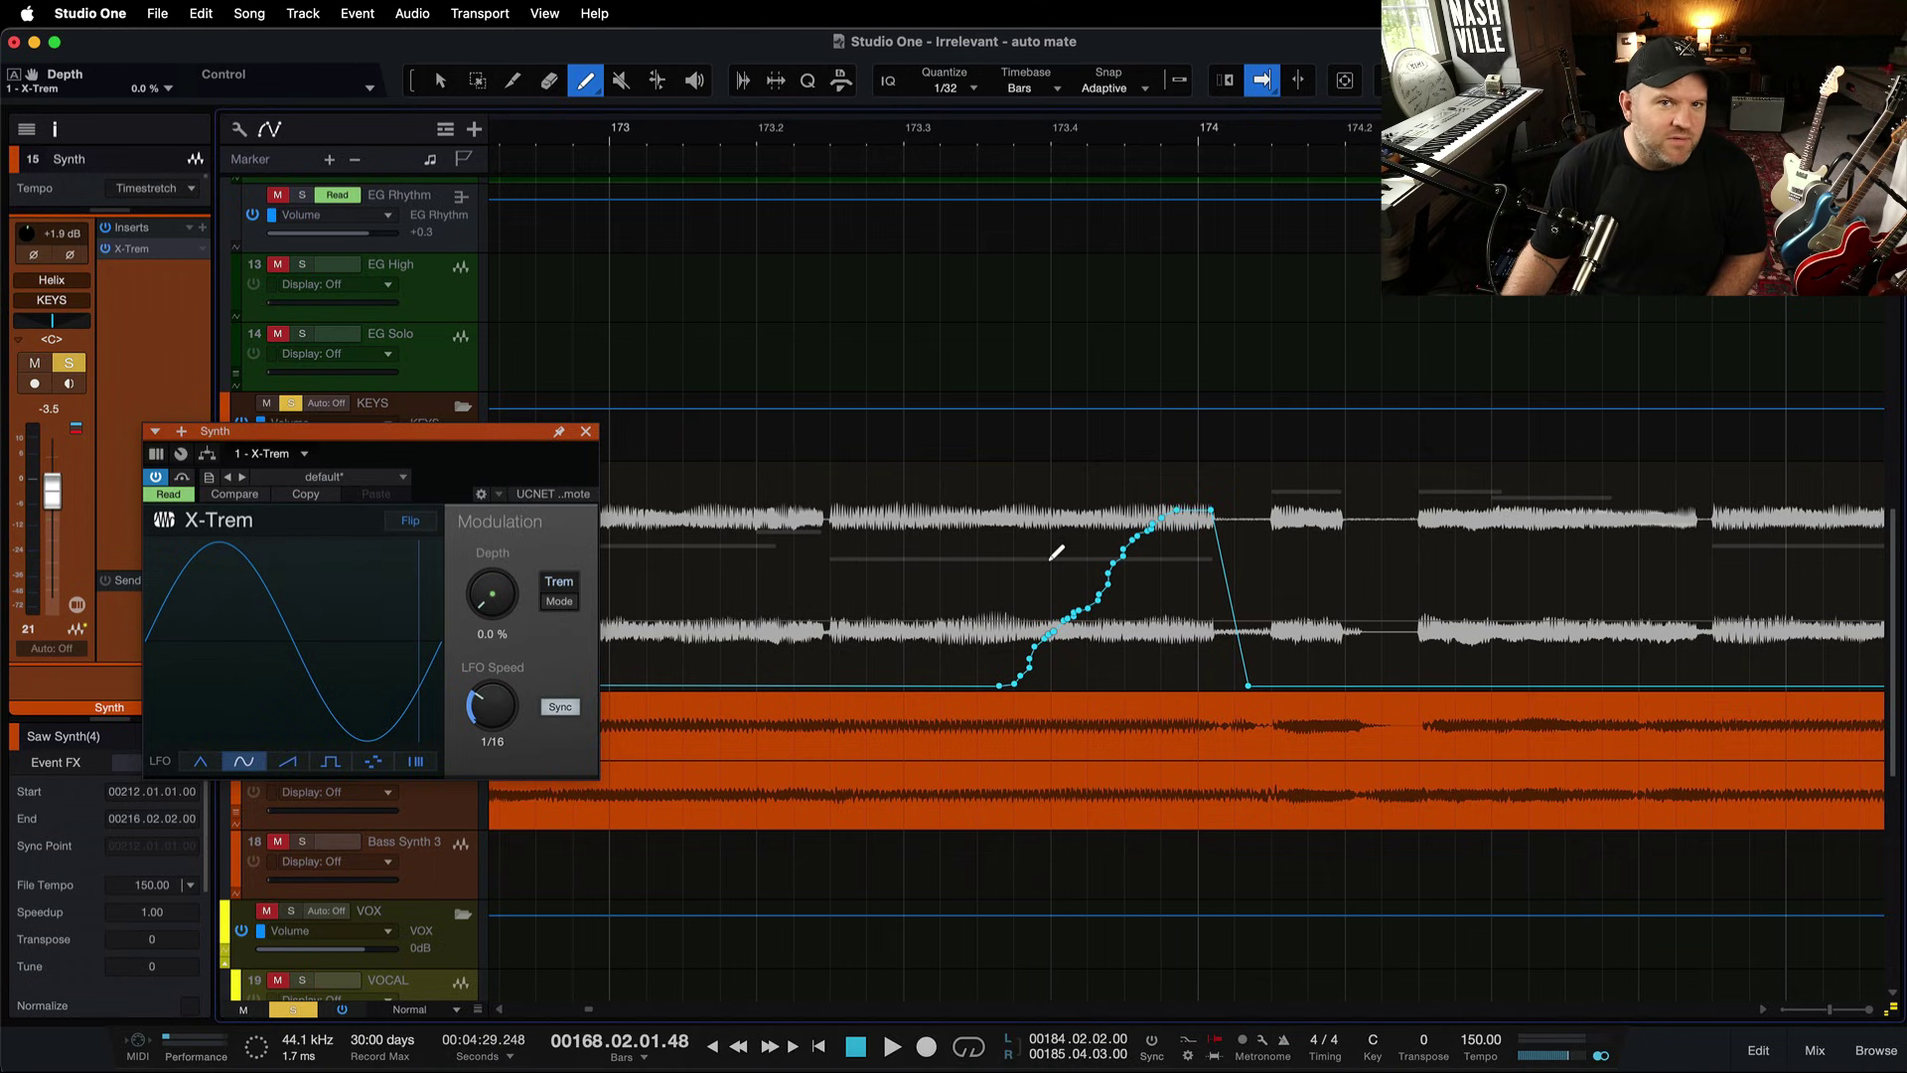
Delete the second X-Trem Depth ramp after bar 178.
scroll(963, 586, down, 3)
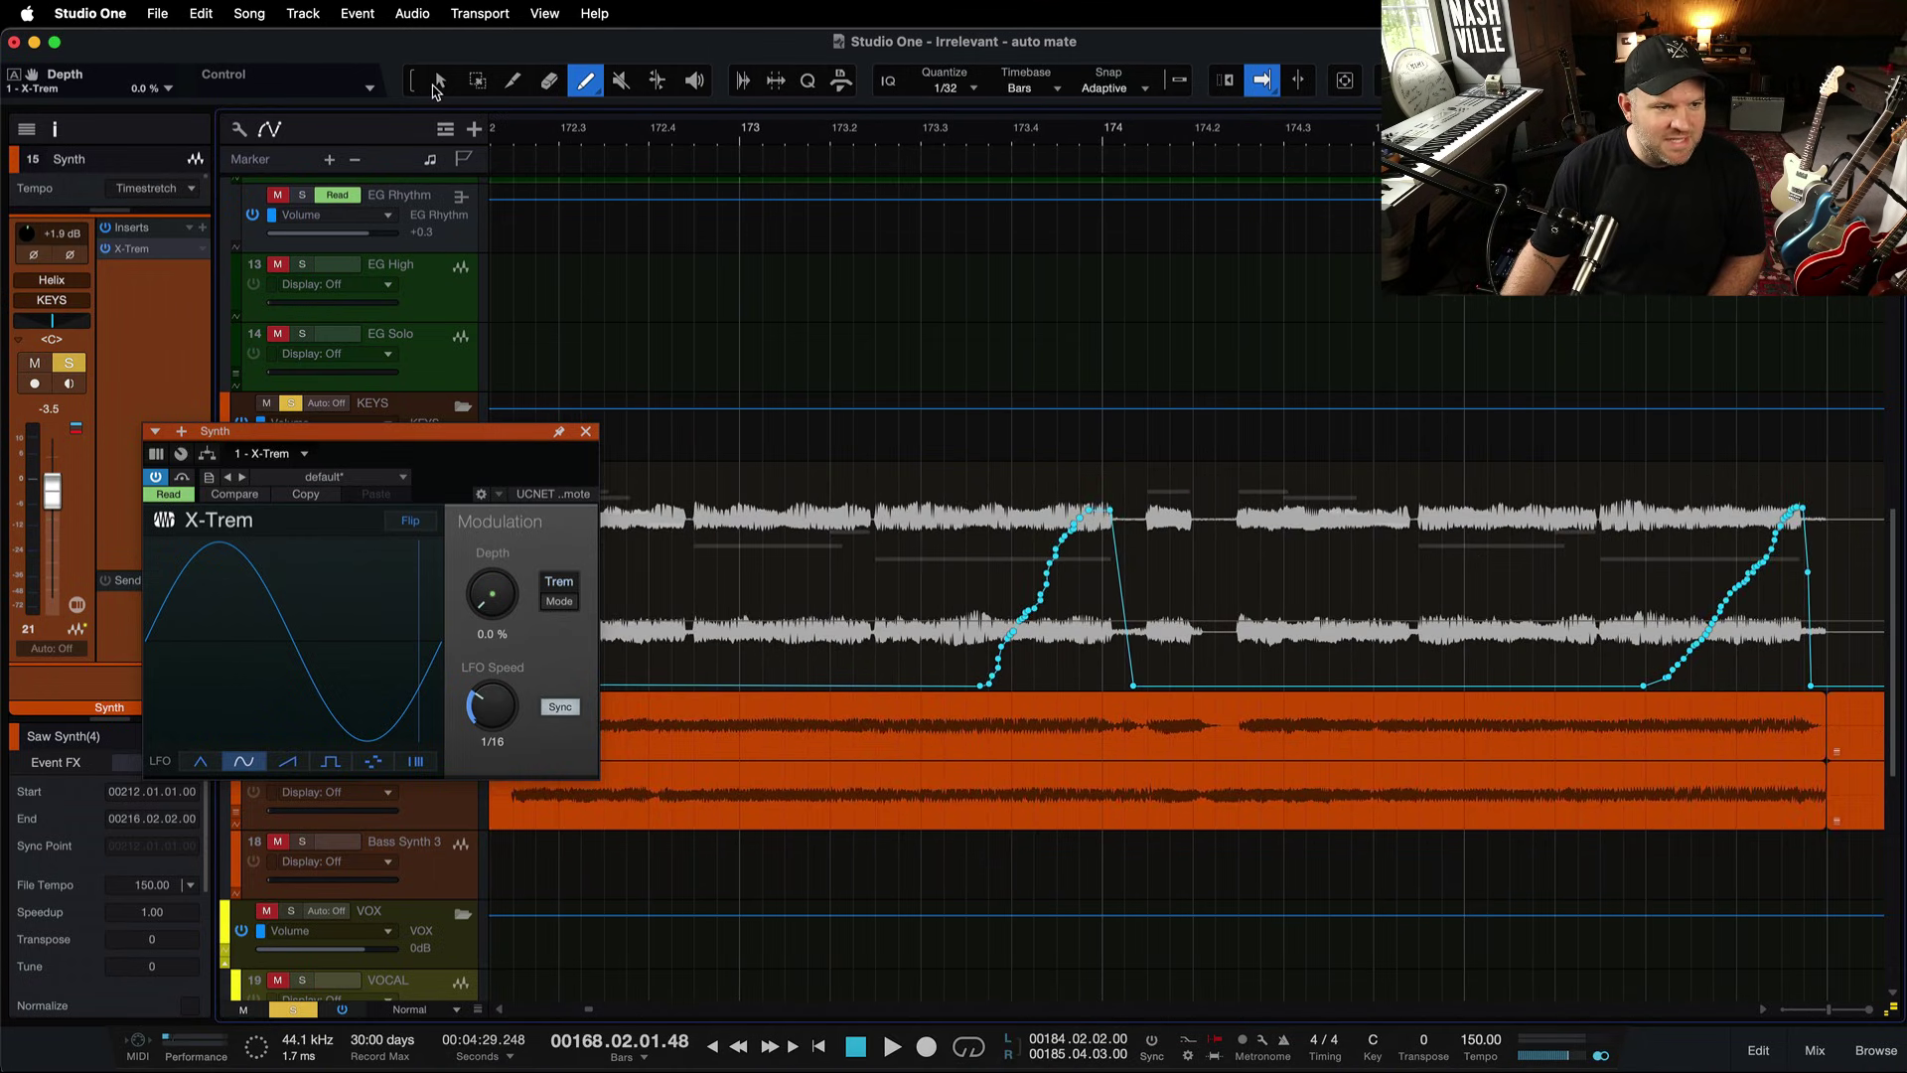
scroll(935, 558, down, 5)
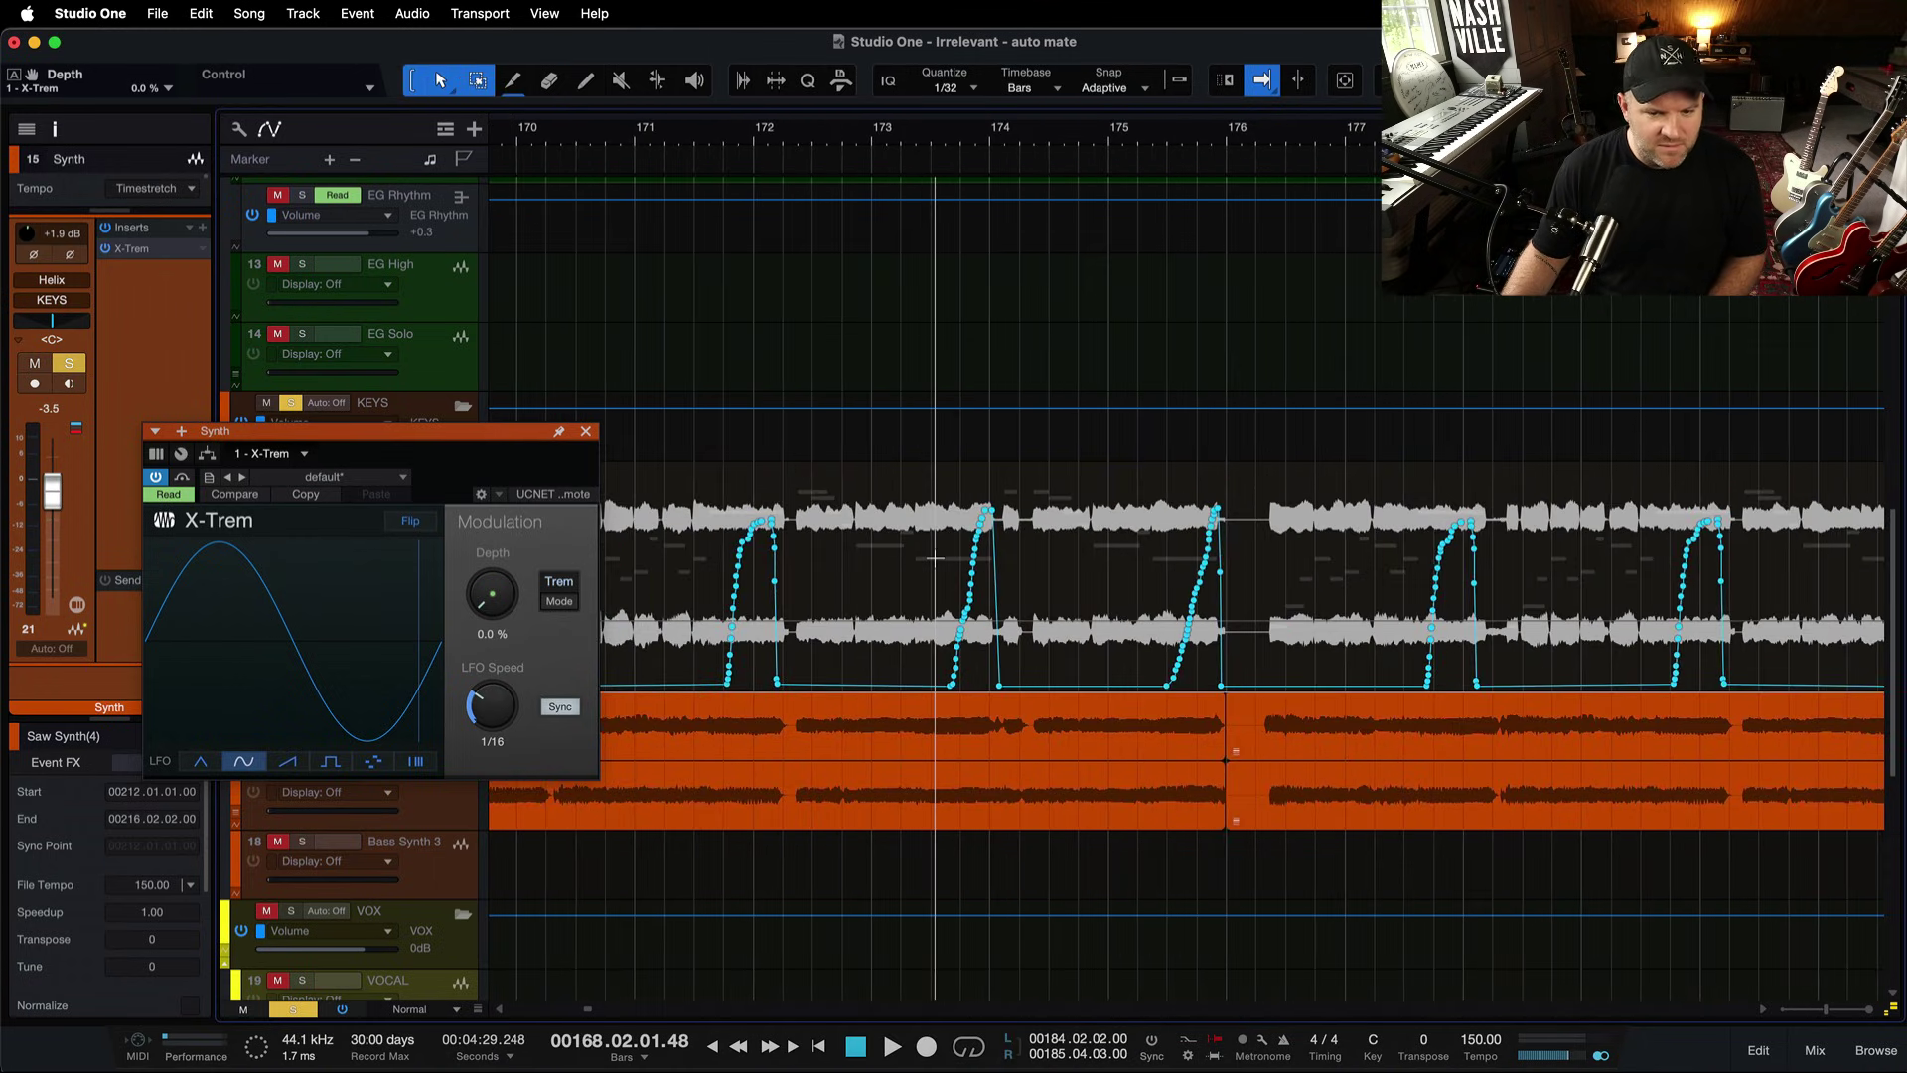
scroll(936, 558, up, 6)
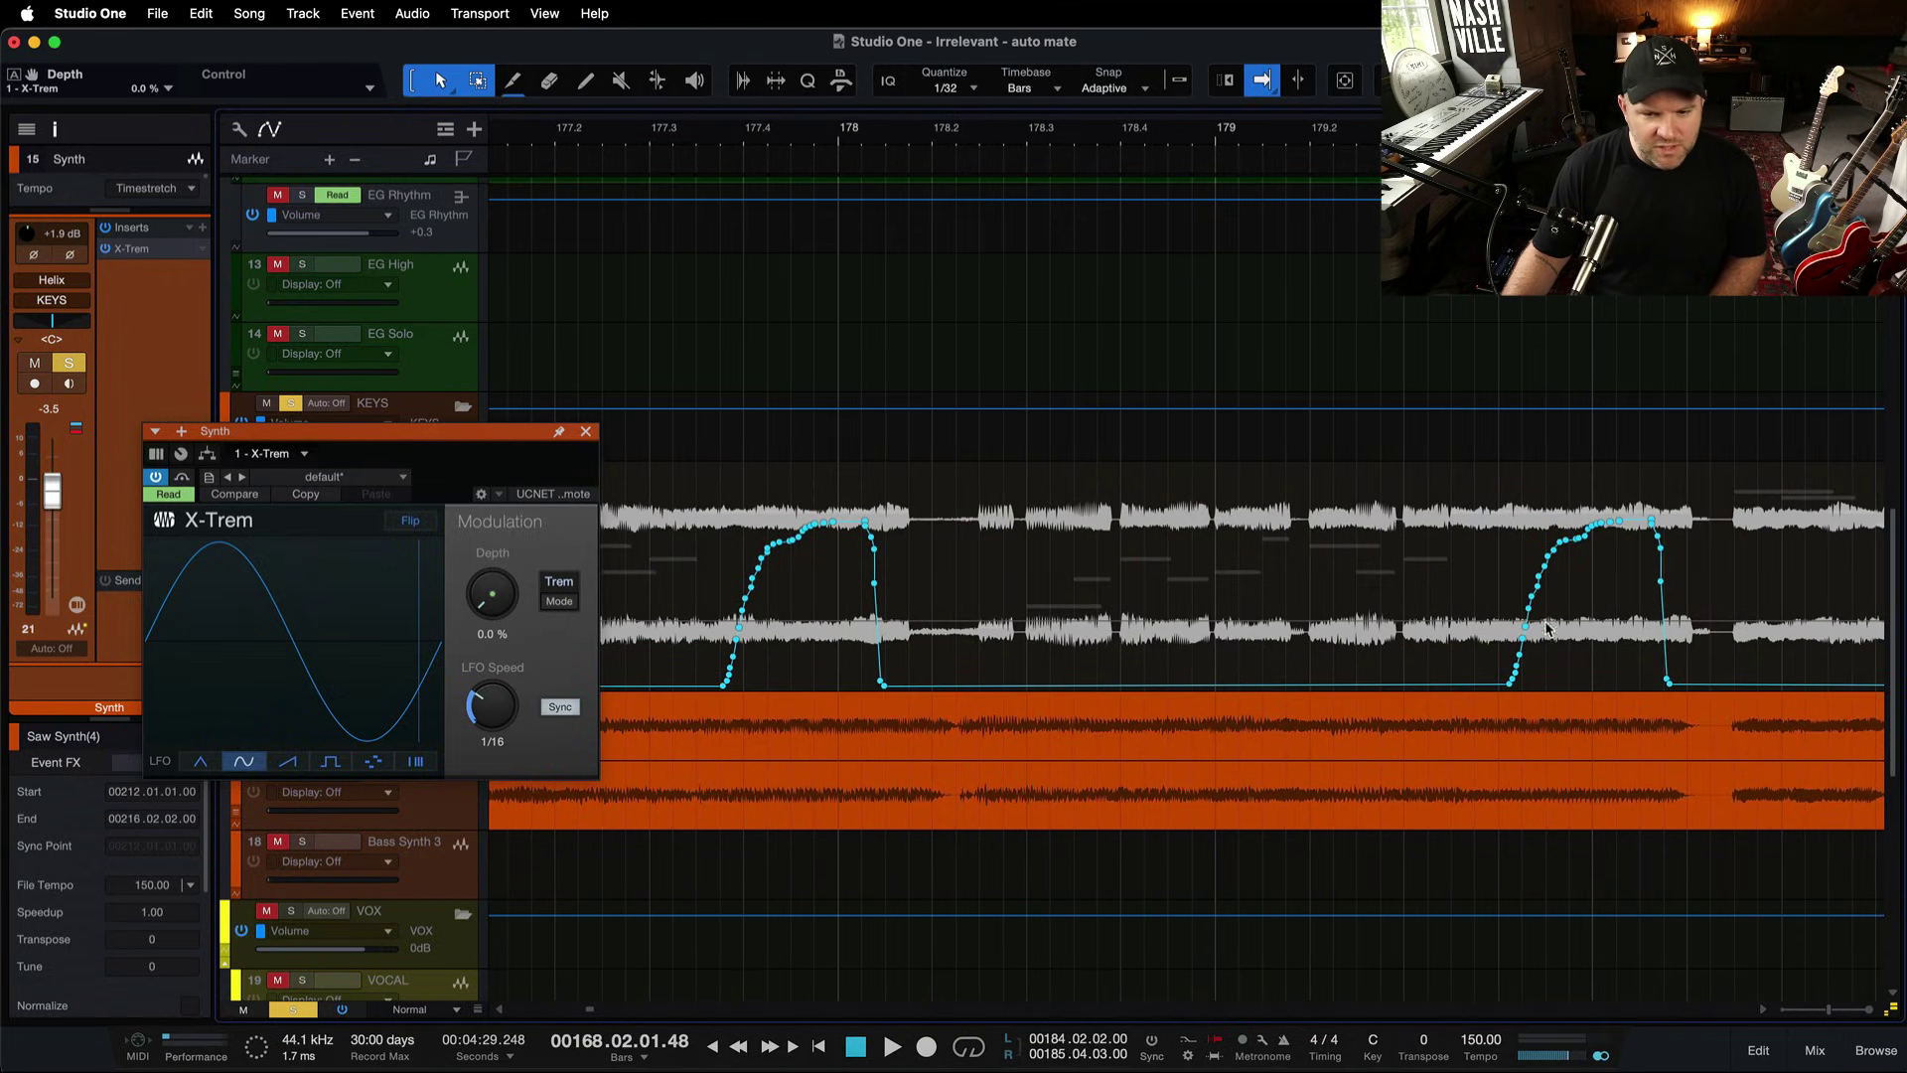
drag(1685, 565, 1449, 583)
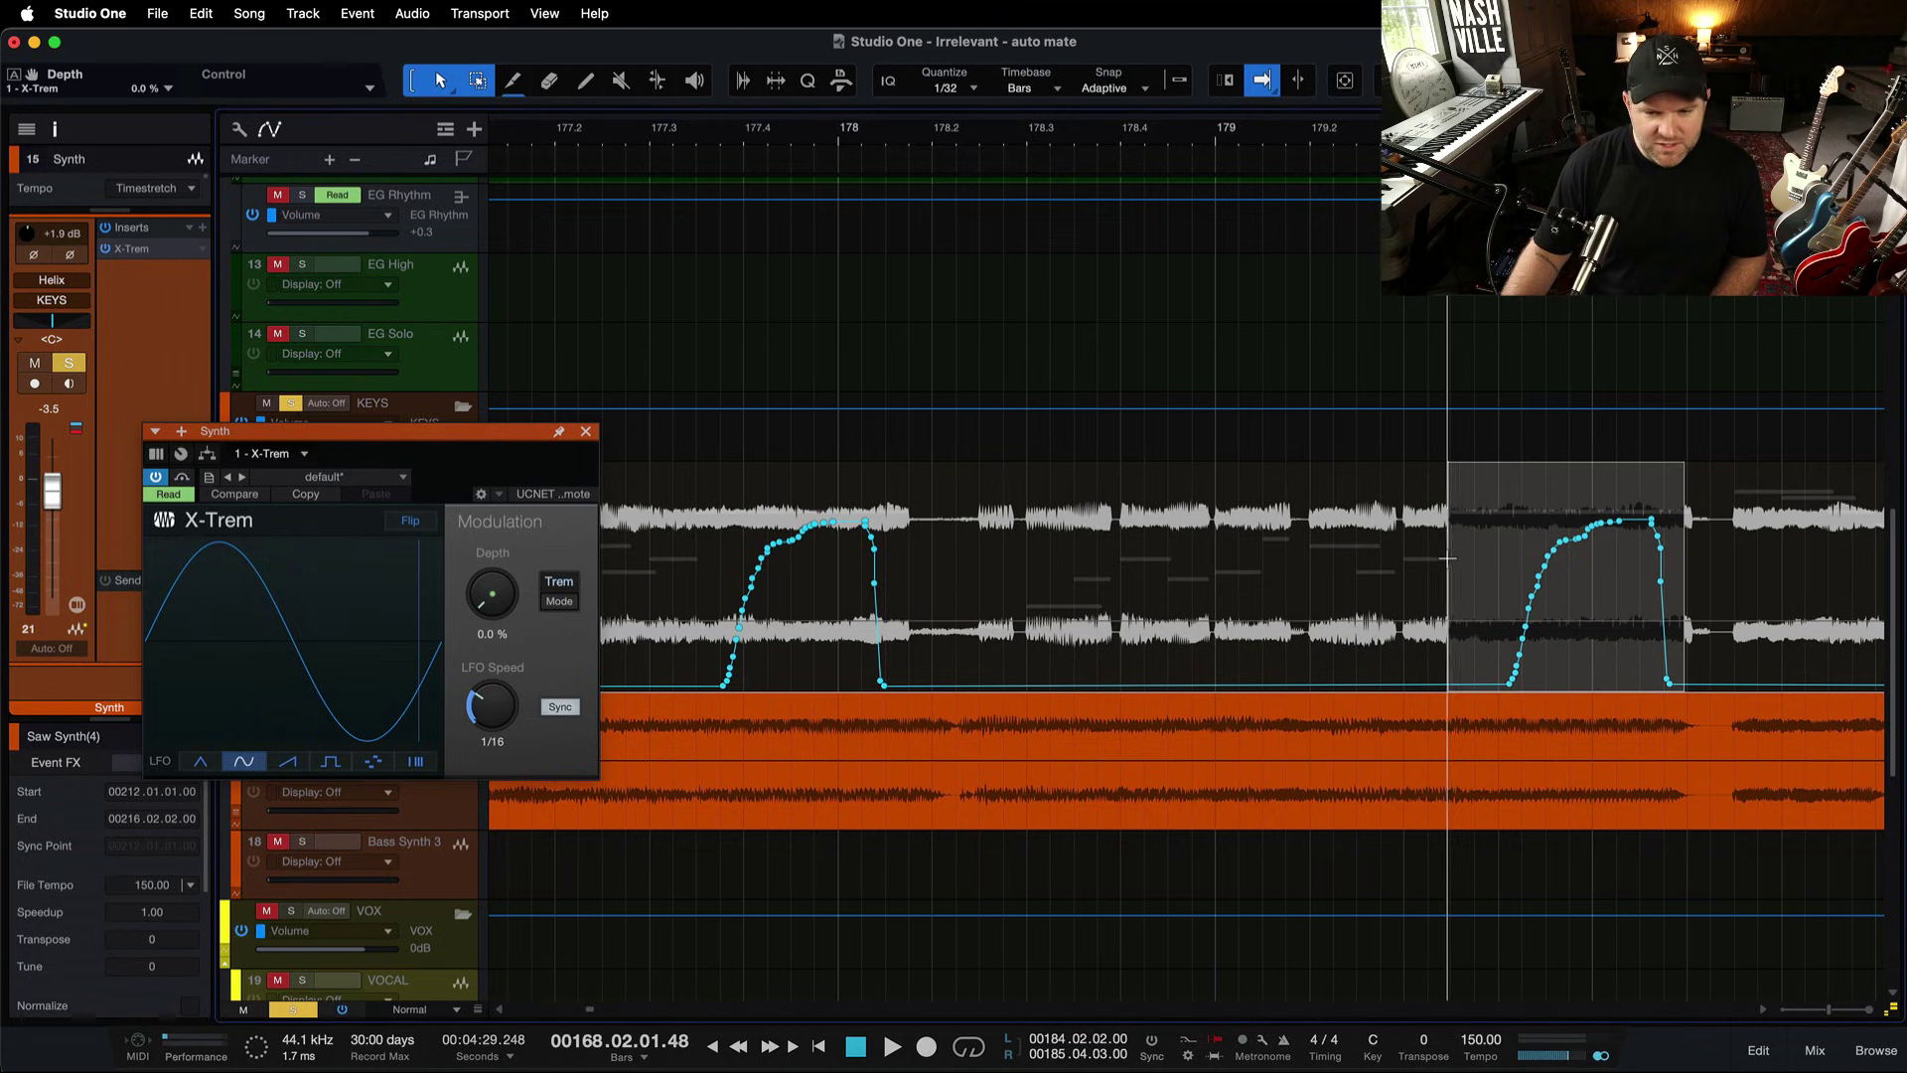
key(BackSpace)
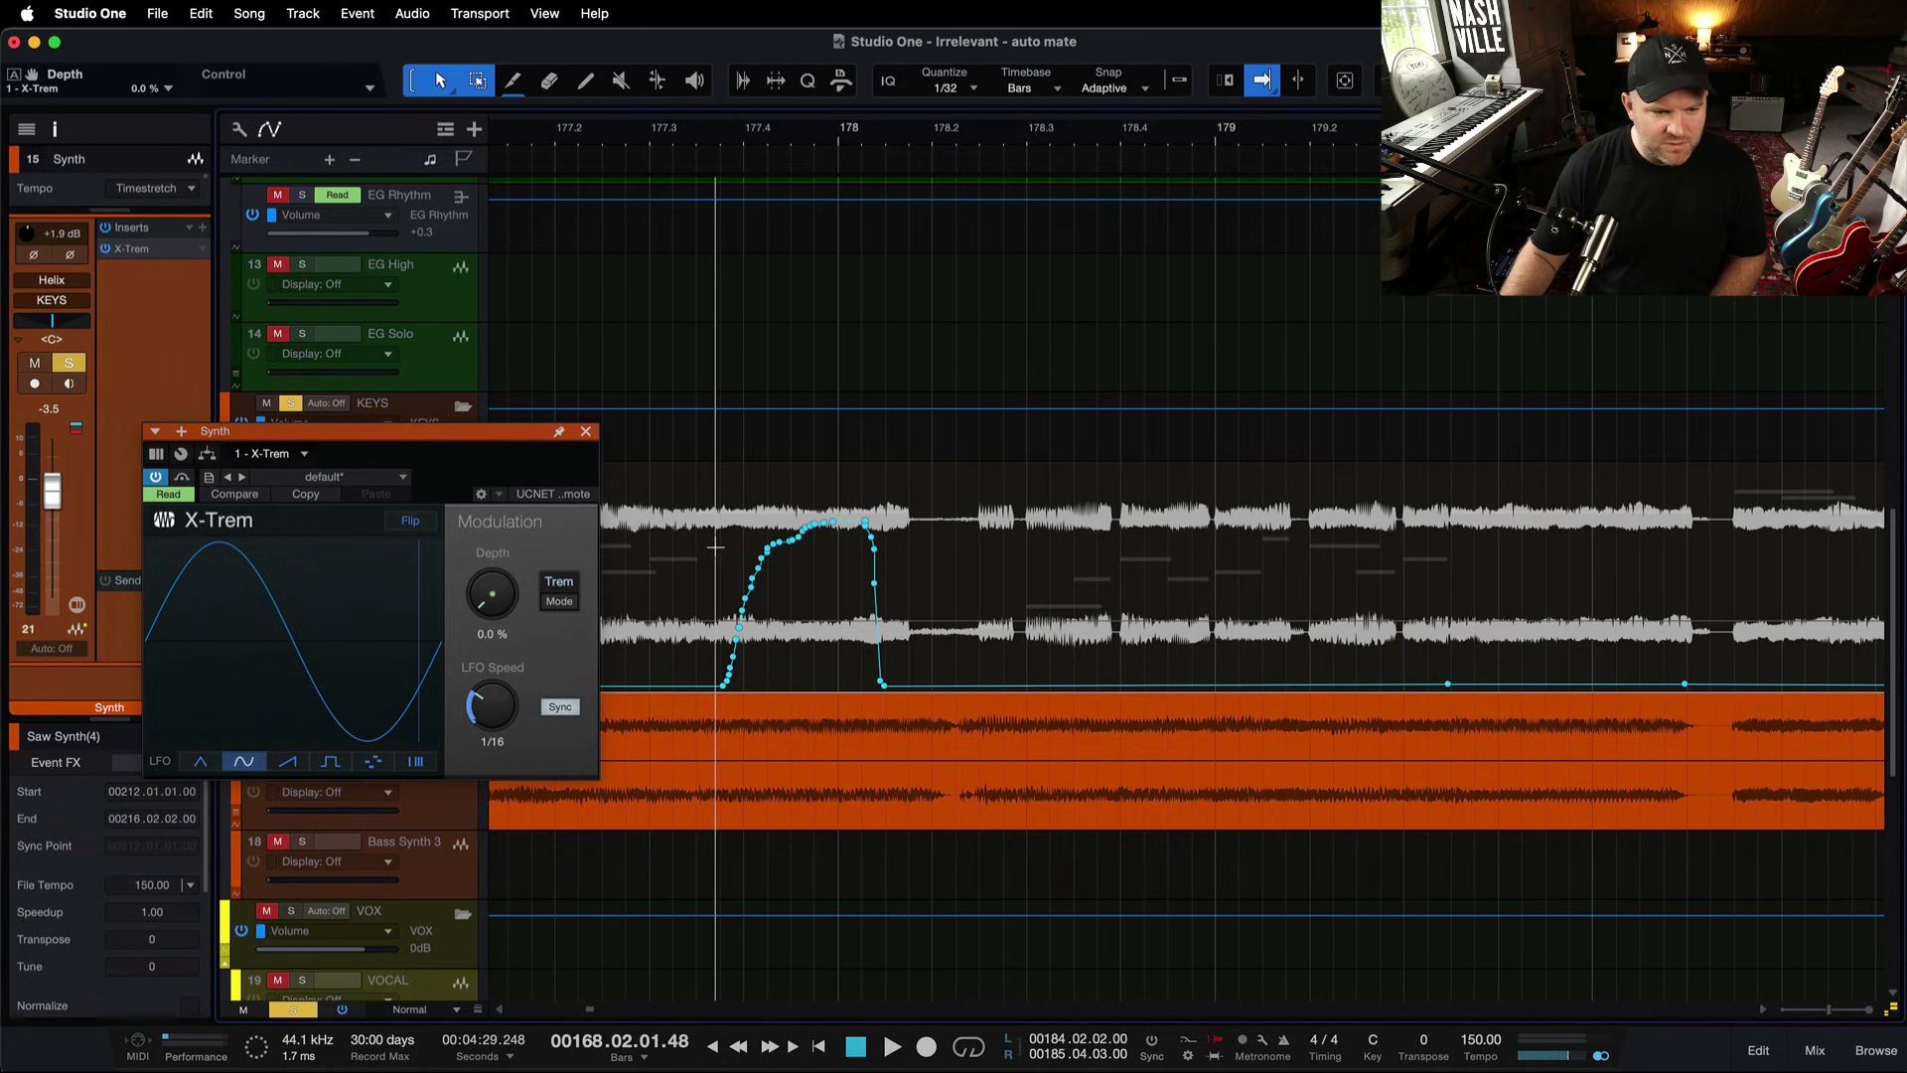
Copy the Depth ramp before bar 178 and paste it after bar 178, undoing a trial nudge.
drag(715, 542, 909, 586)
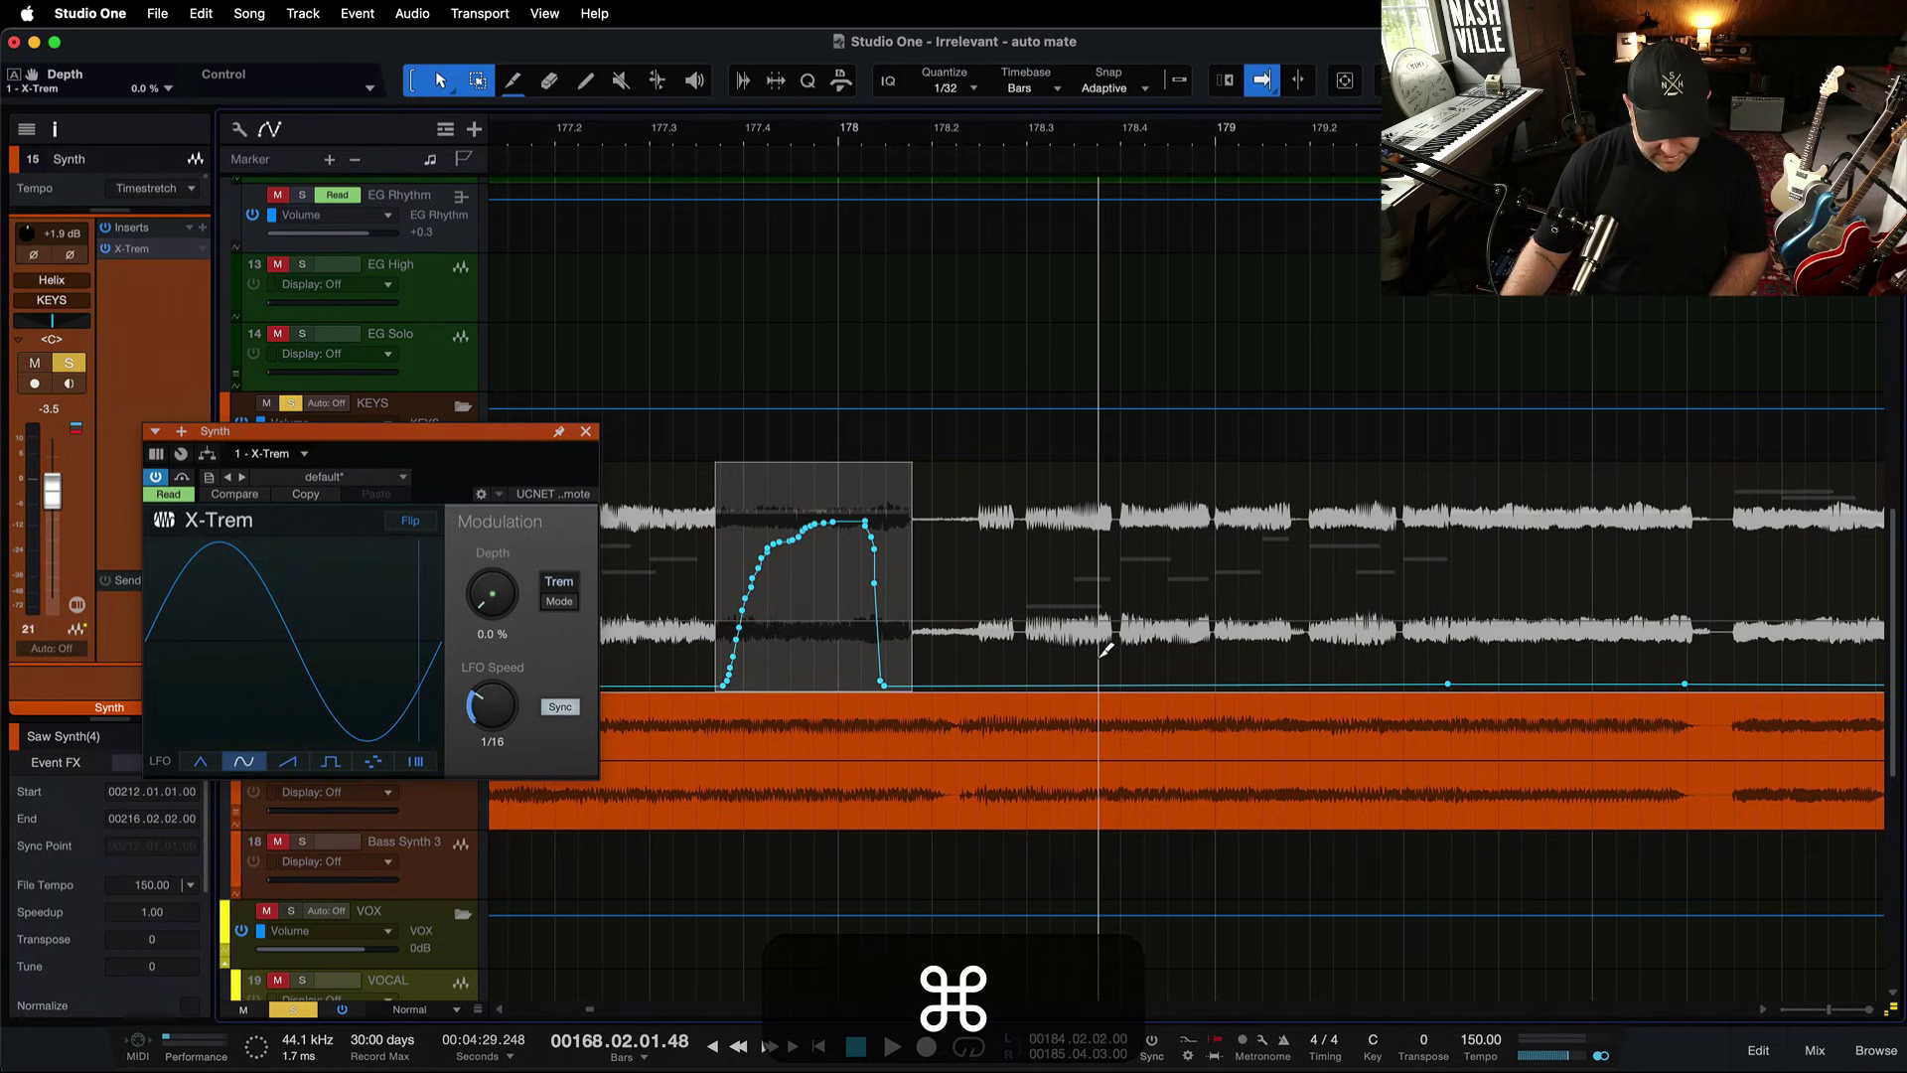
key(super+c)
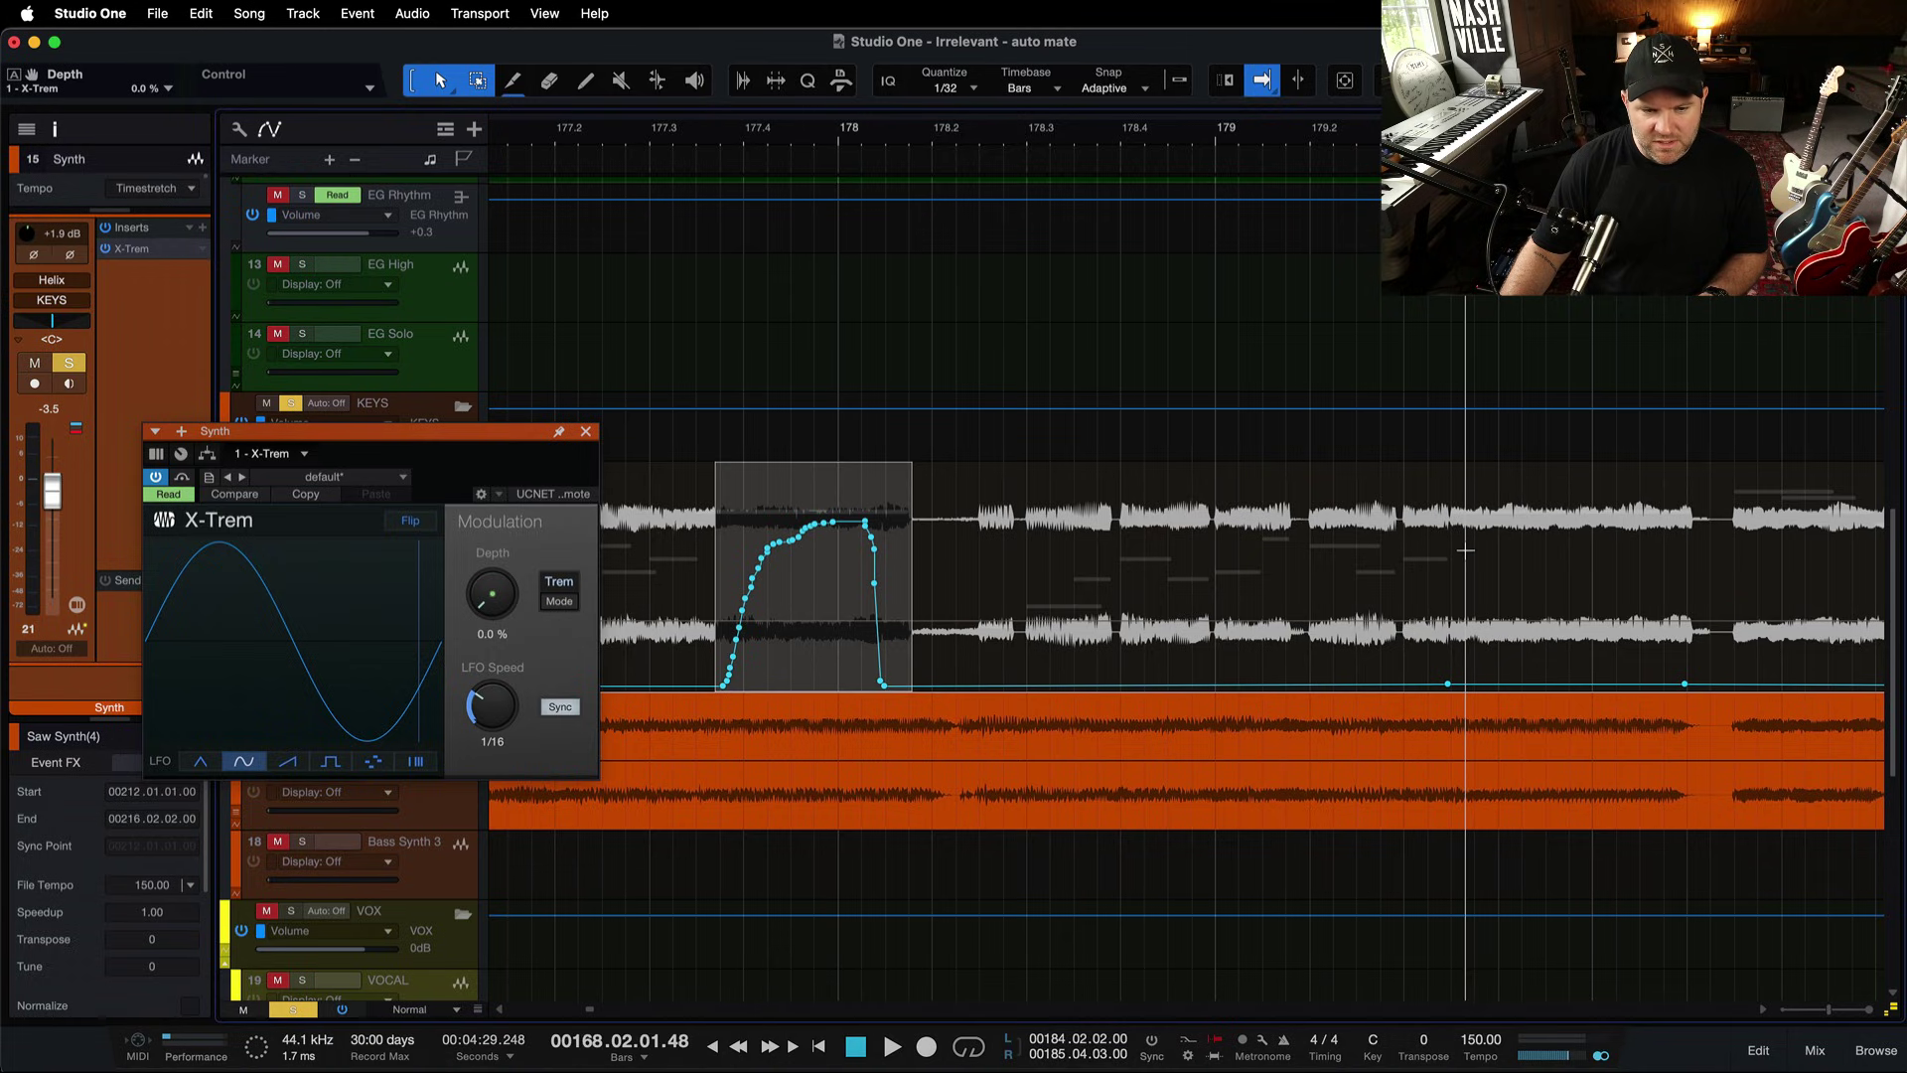
key(super+v)
drag(1462, 556, 1614, 559)
click(1597, 568)
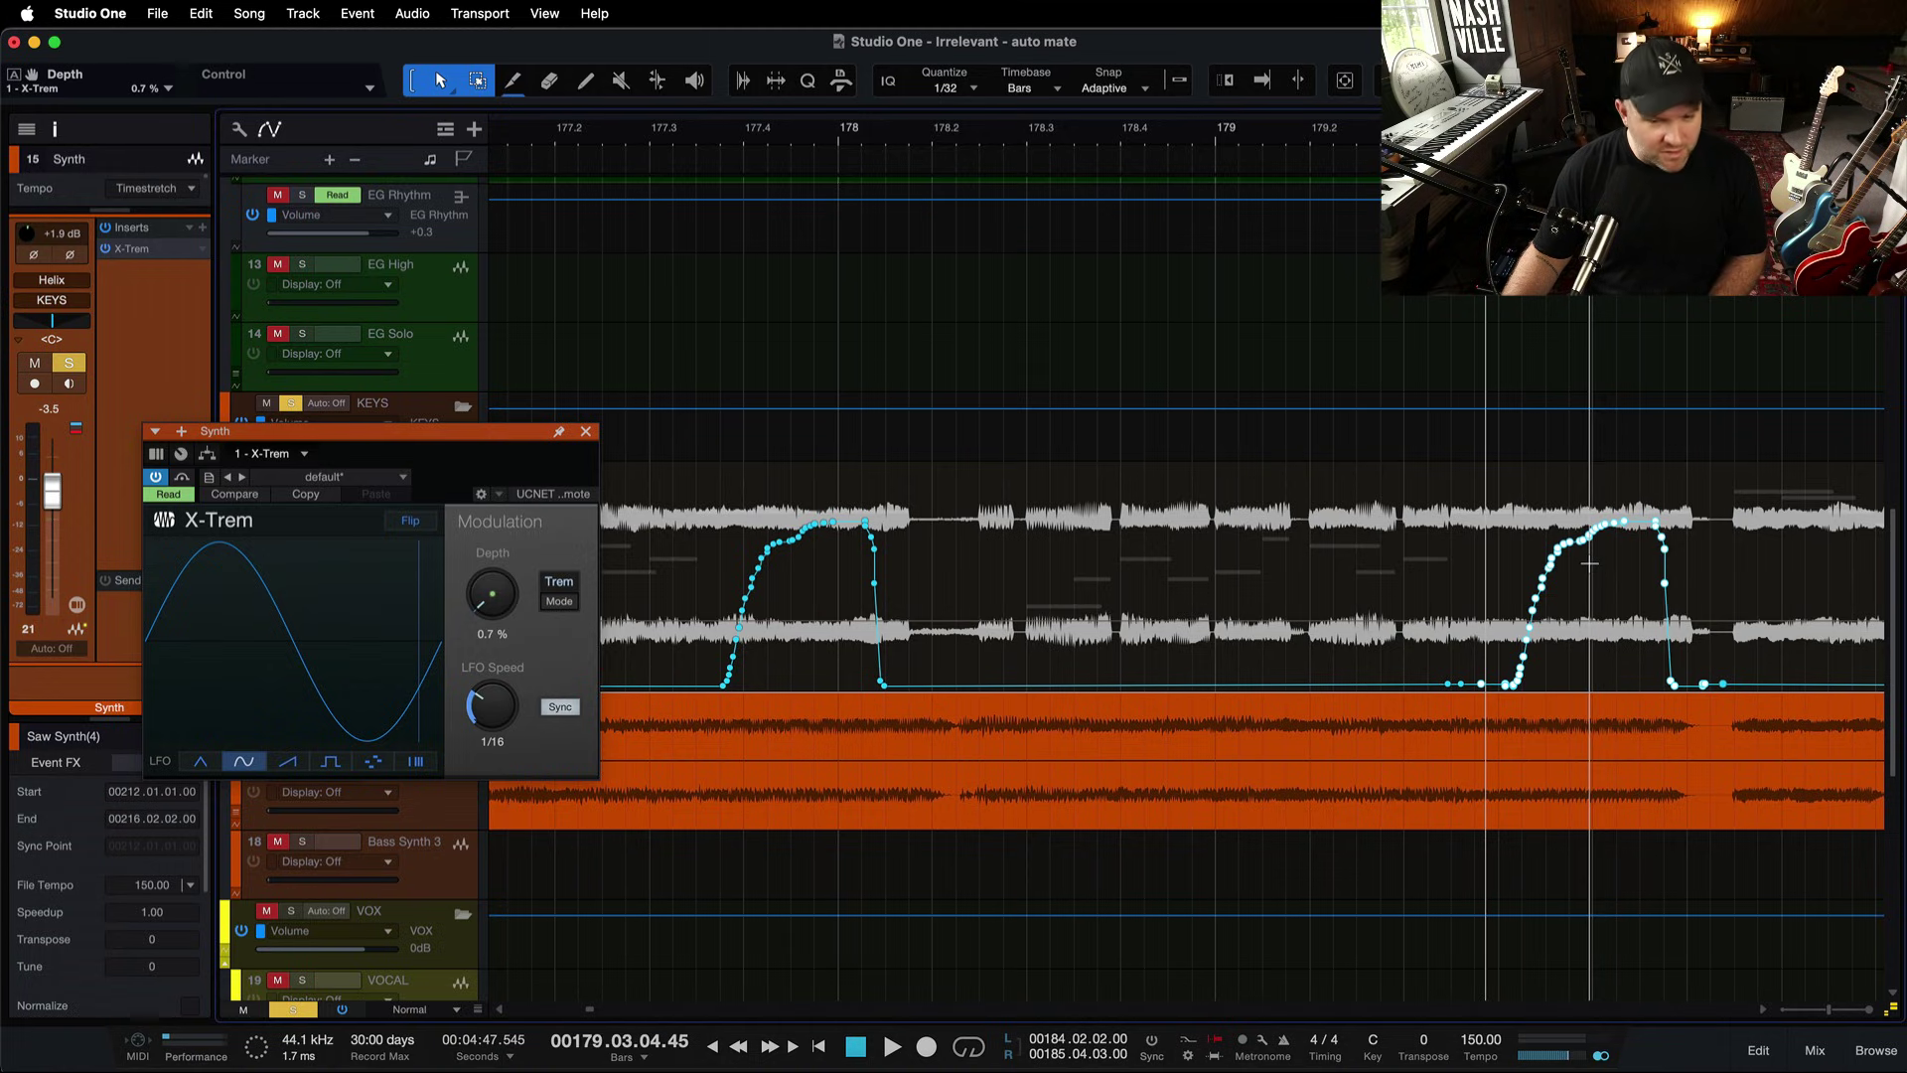
key(super+z)
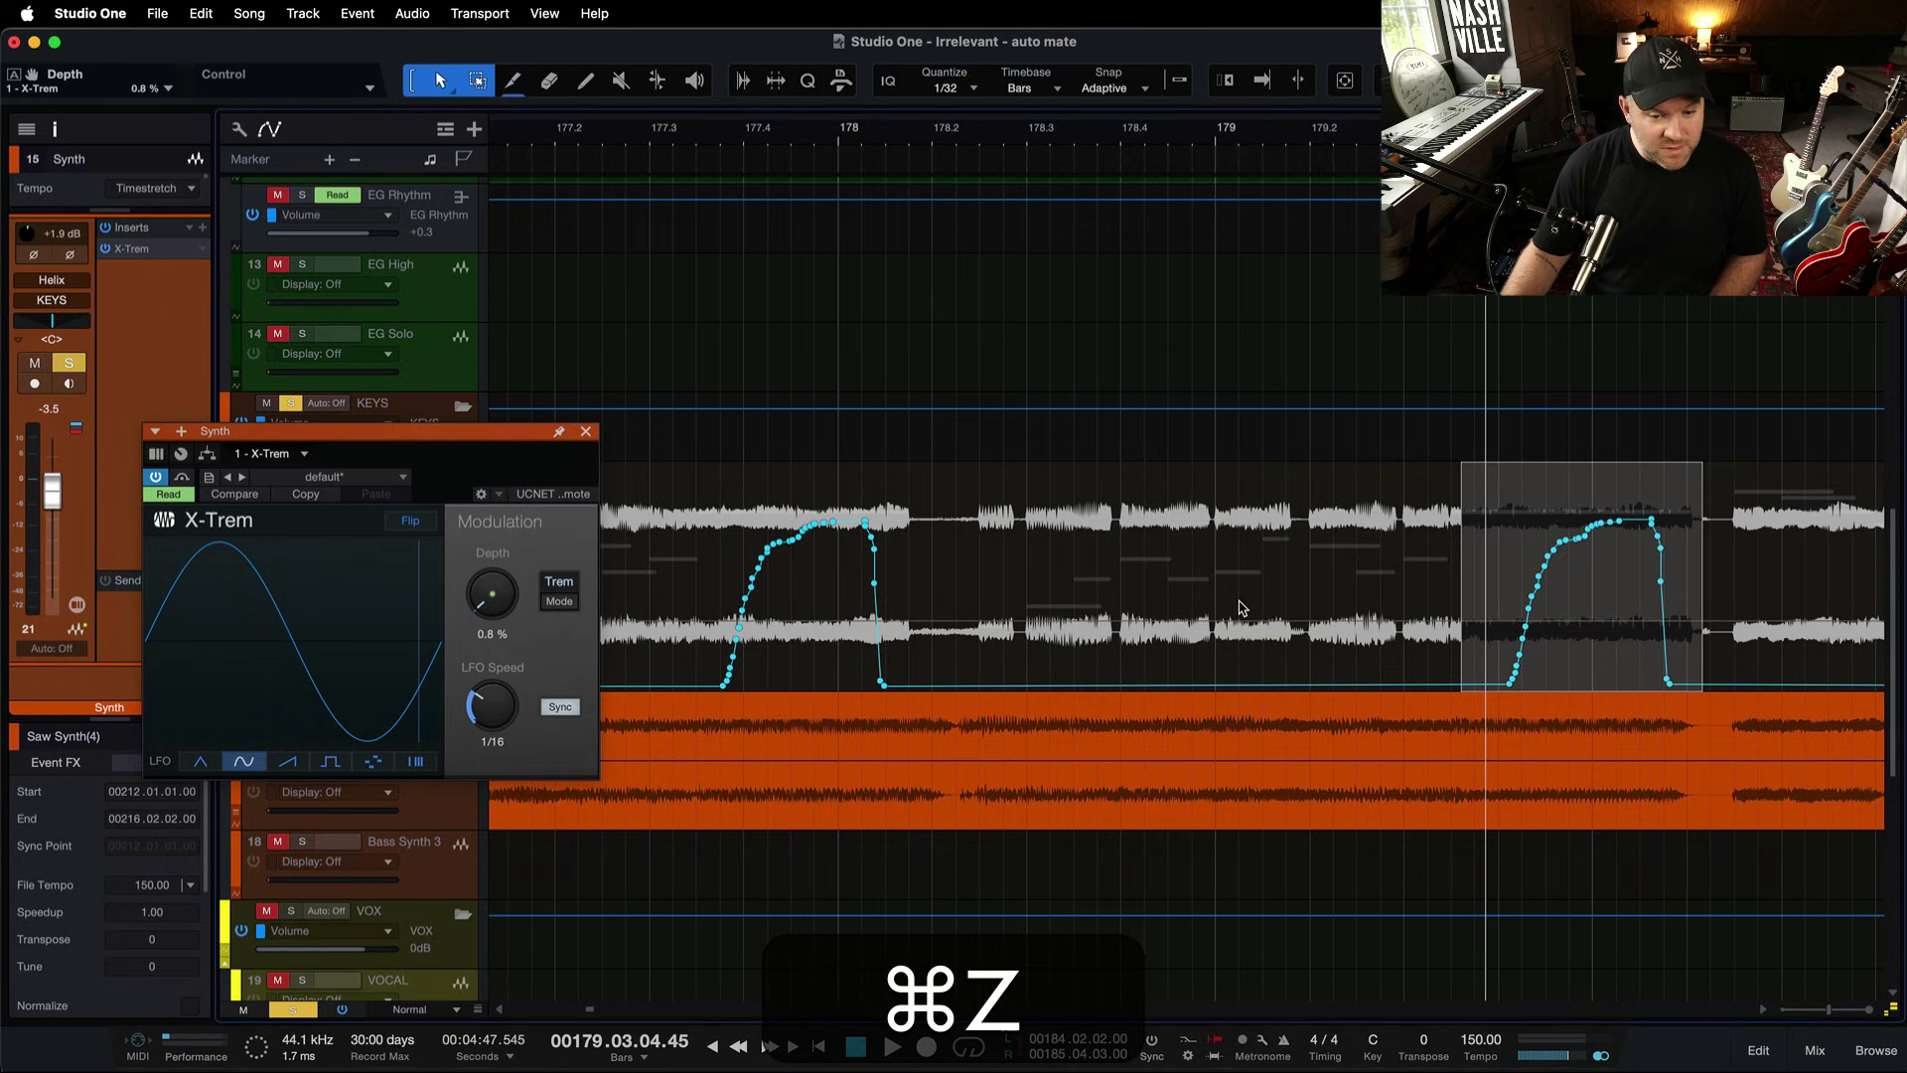
scroll(1147, 608, down, 5)
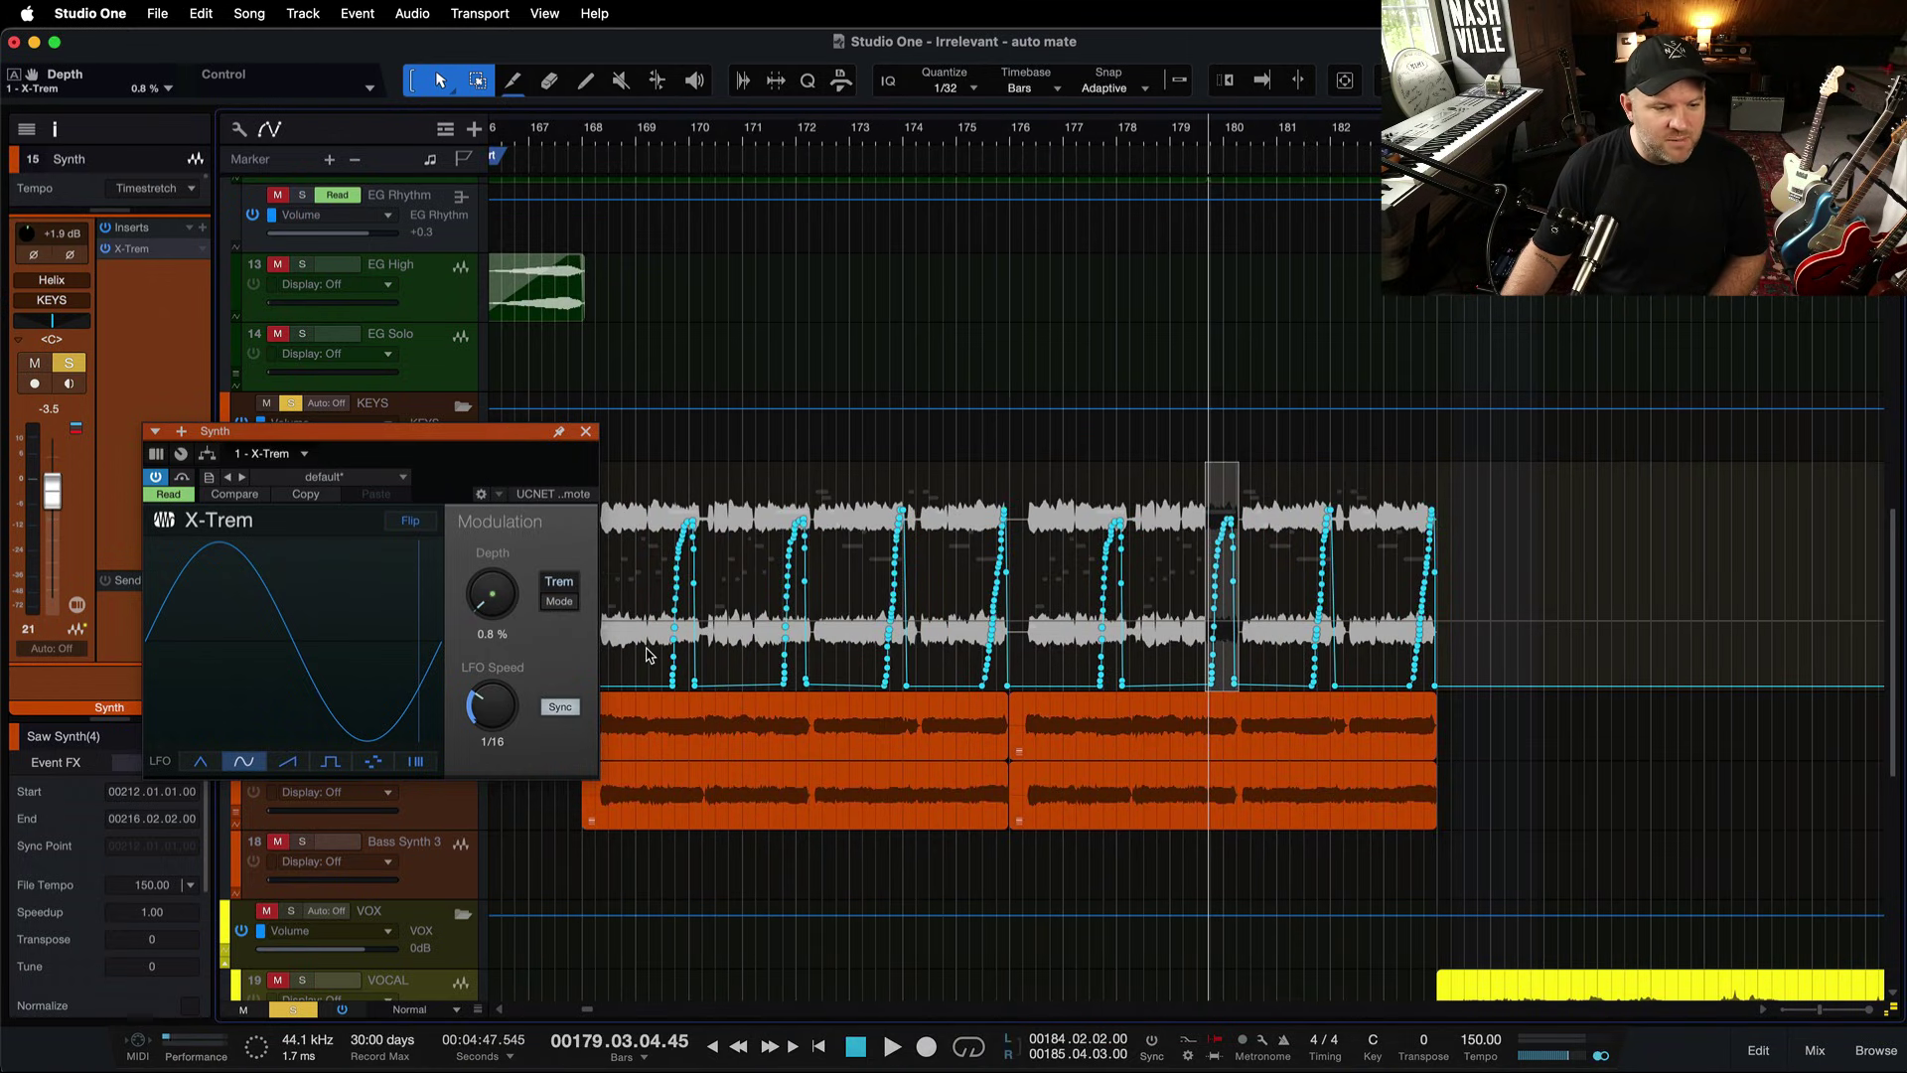
click(651, 142)
key(space)
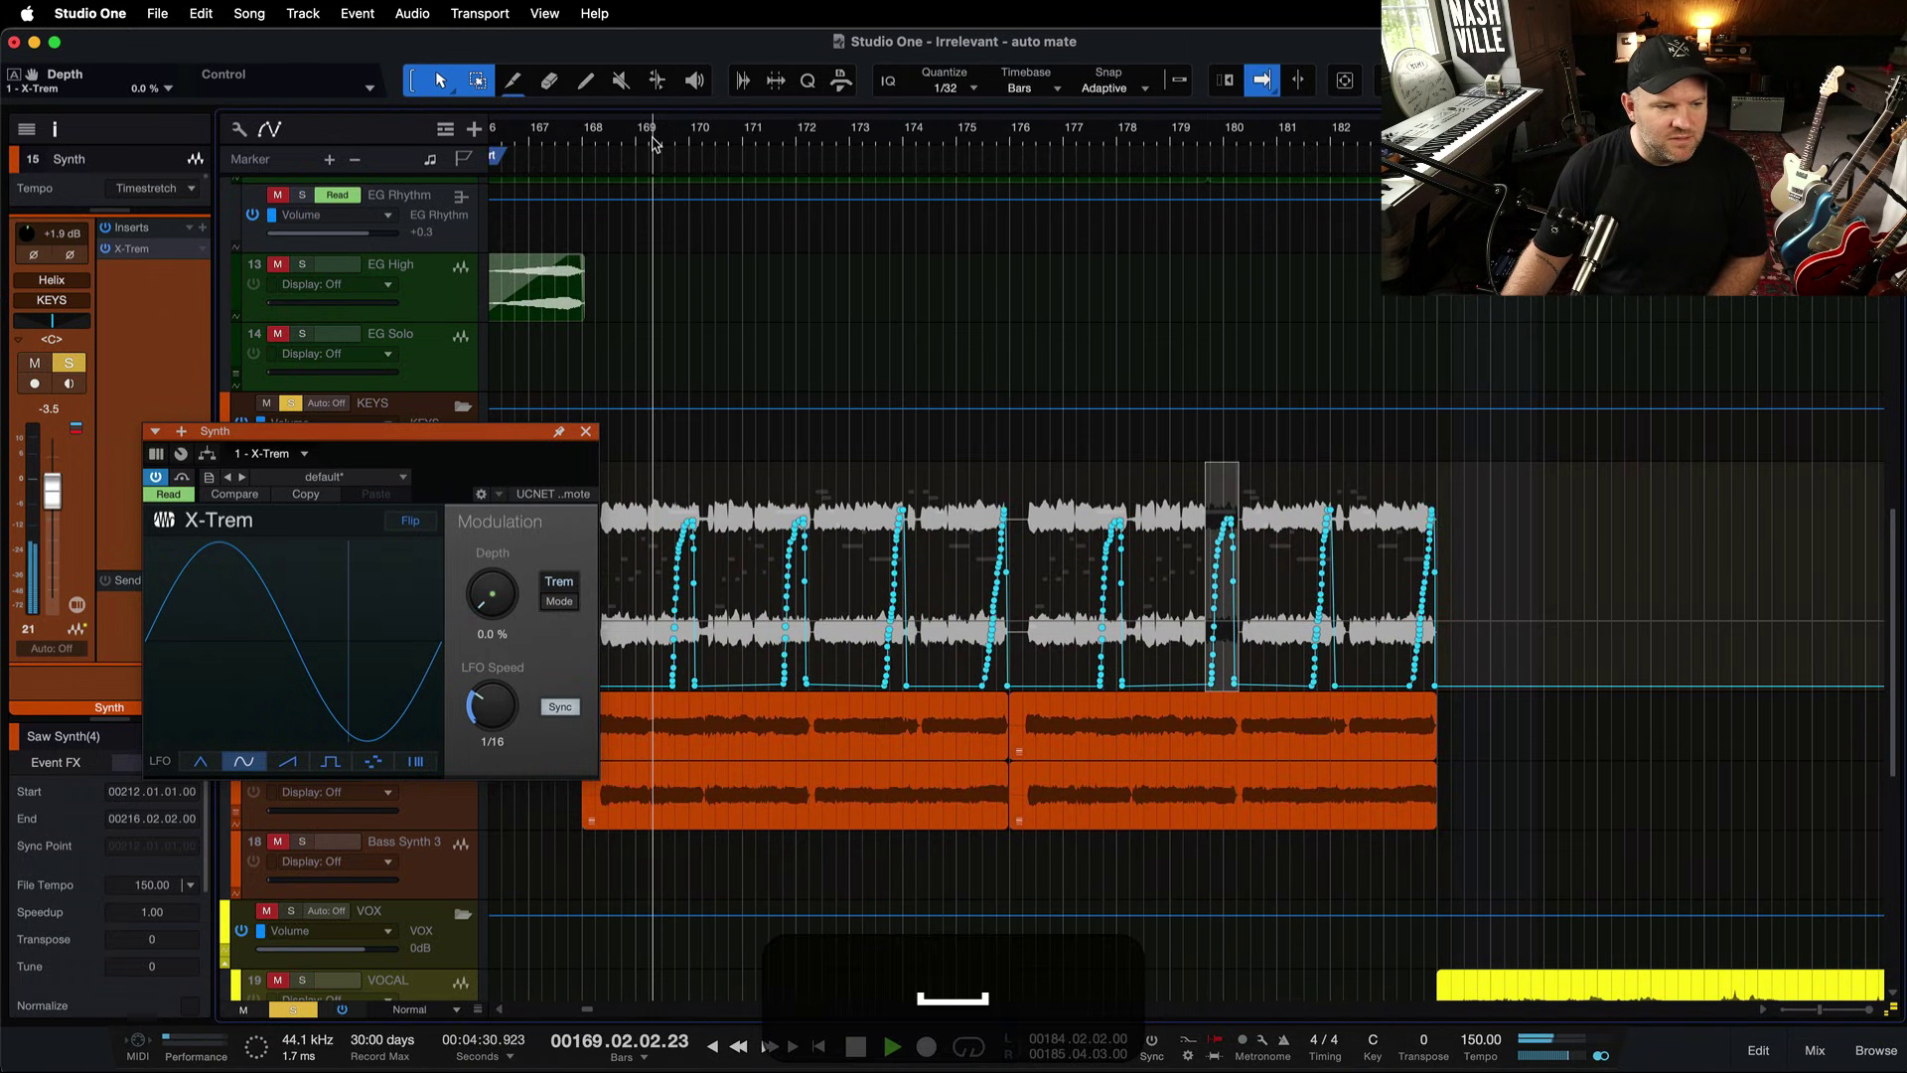
key(space)
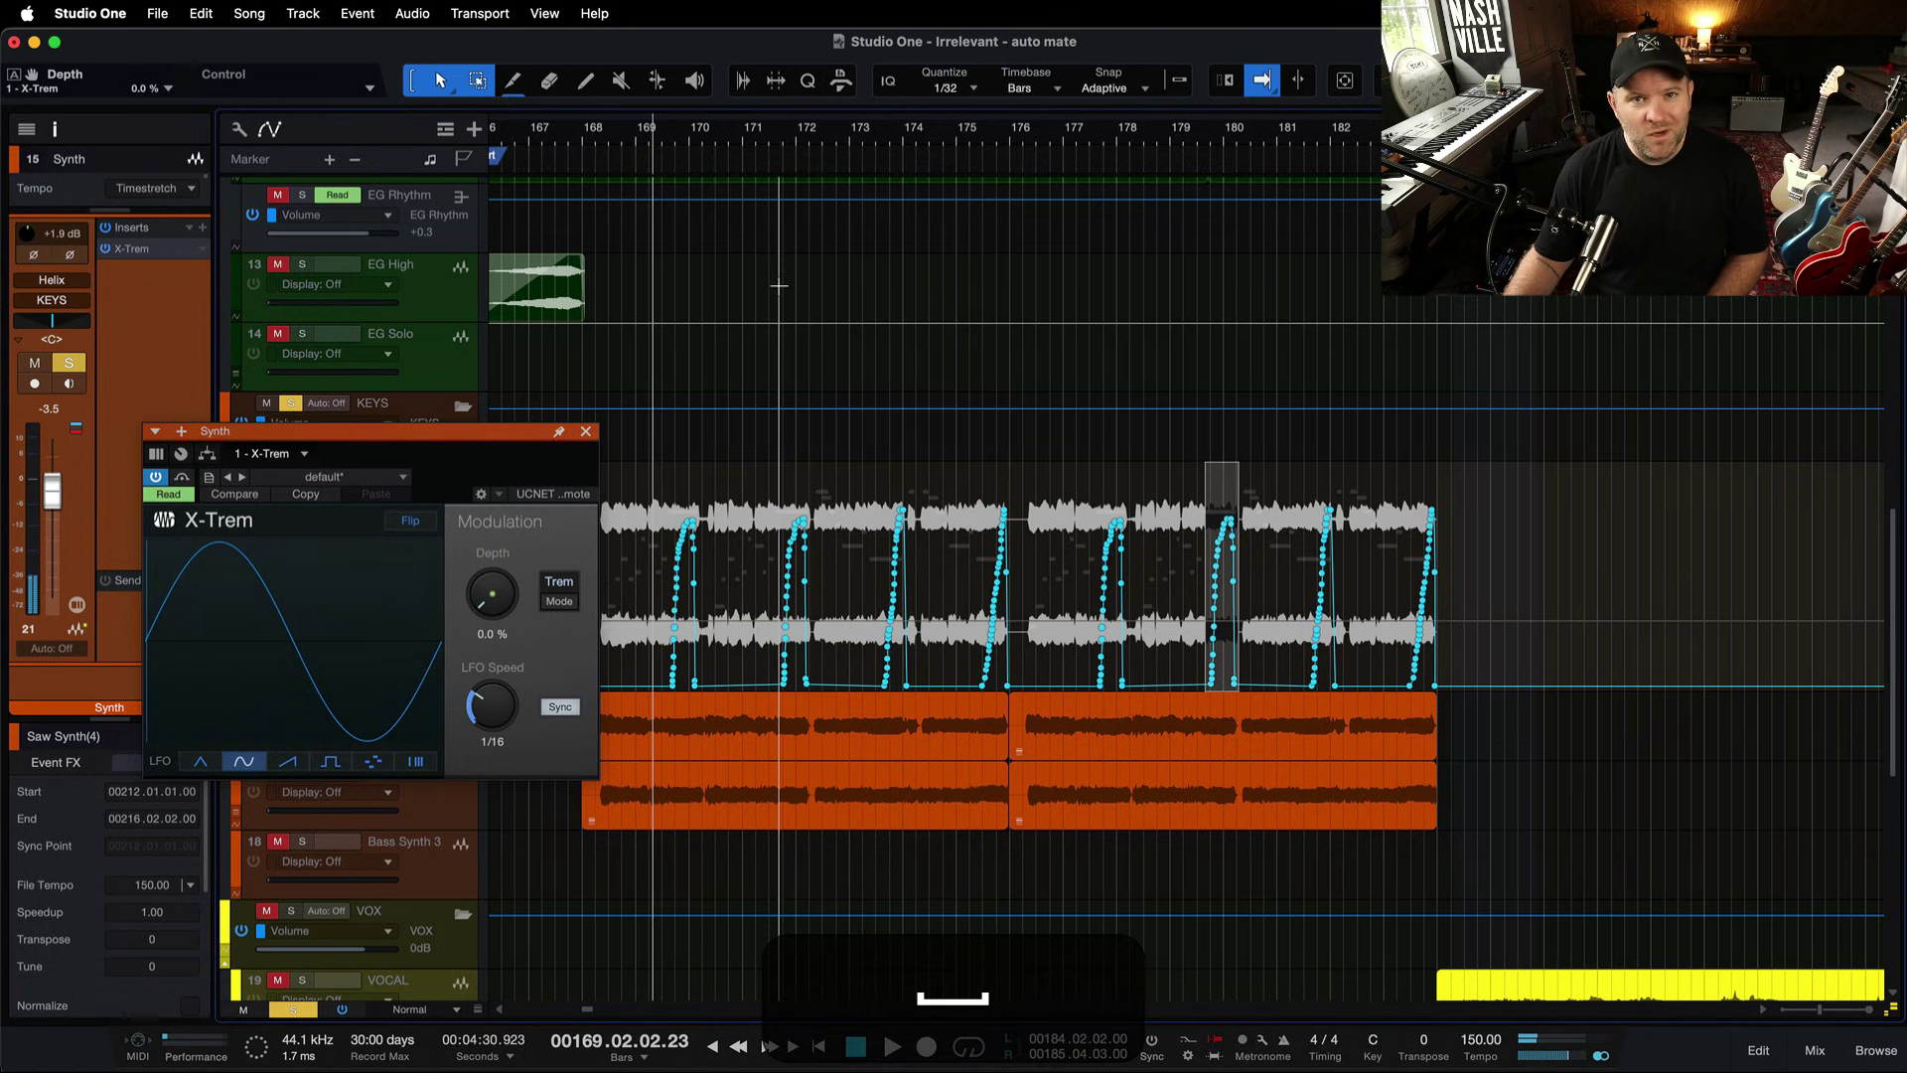
key(ctrl)
click(559, 602)
scroll(695, 467, up, 5)
scroll(710, 481, left, 2)
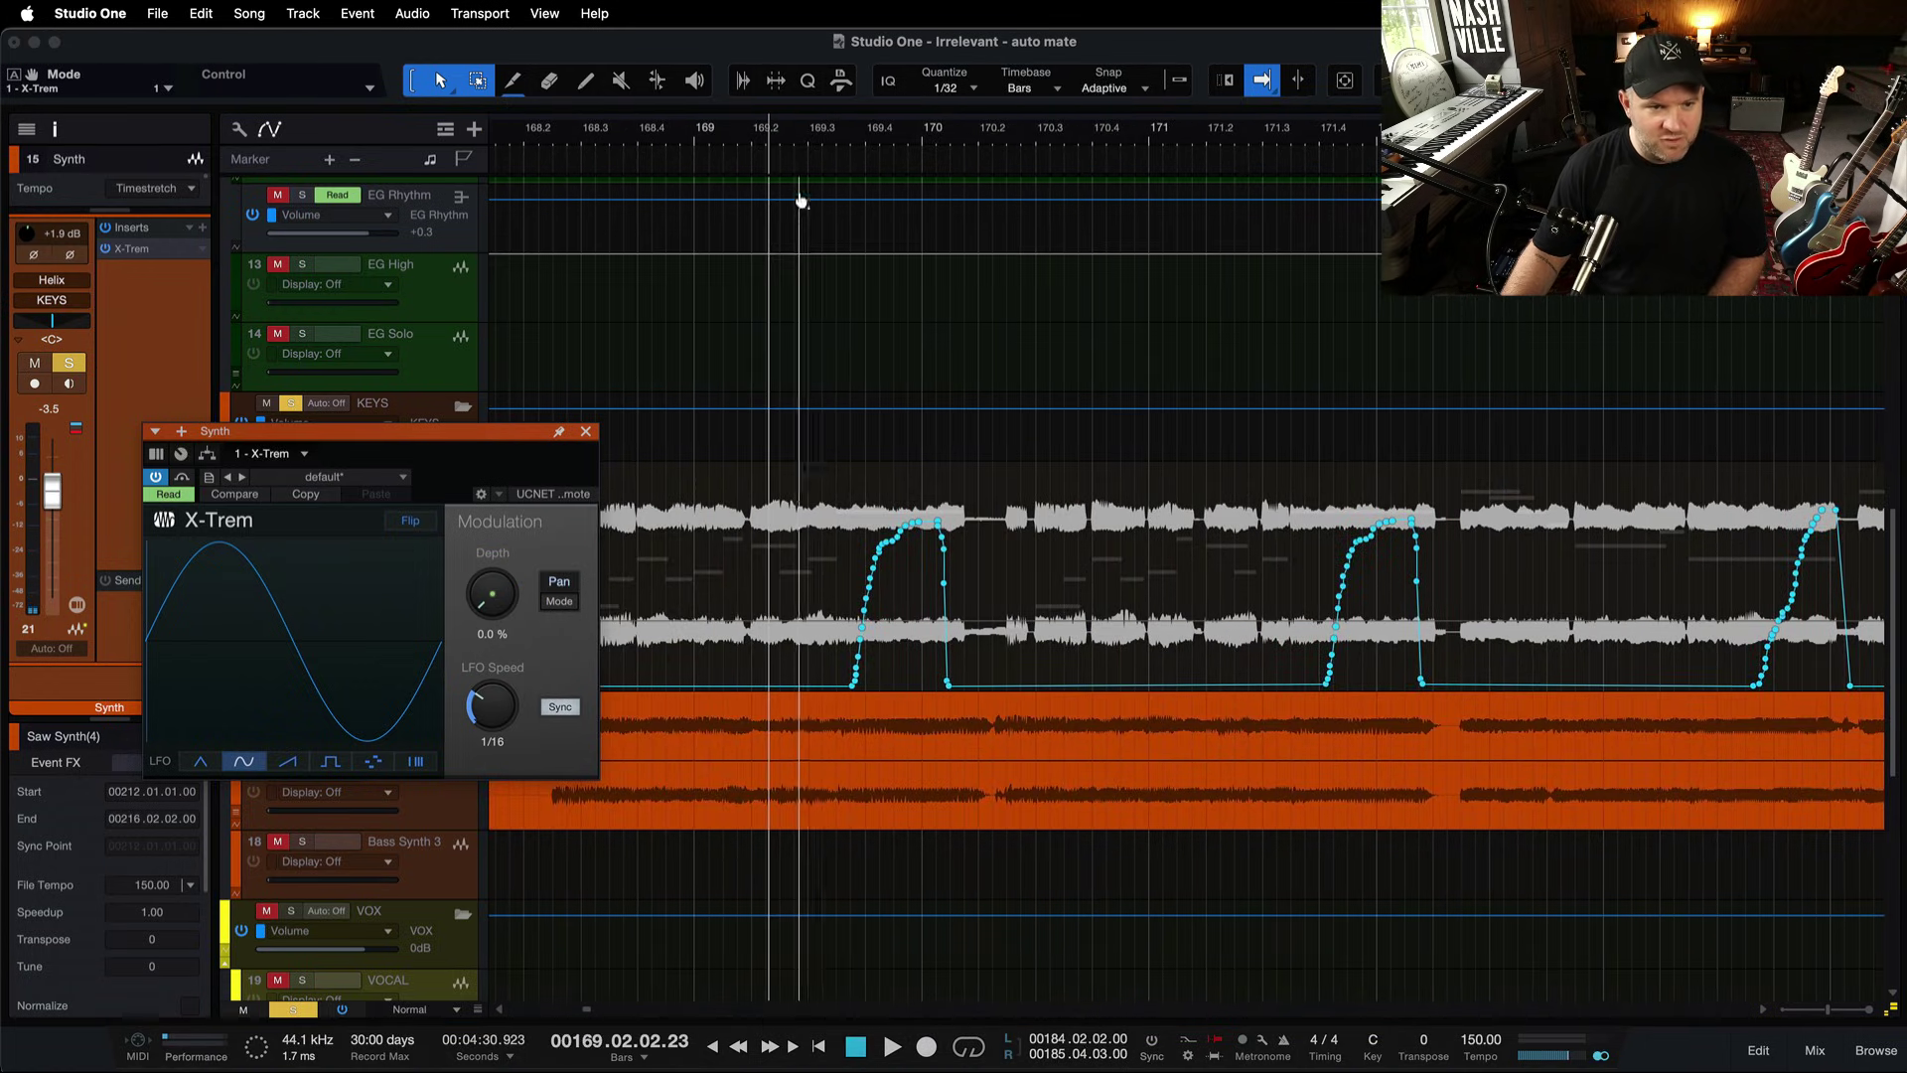
key(space)
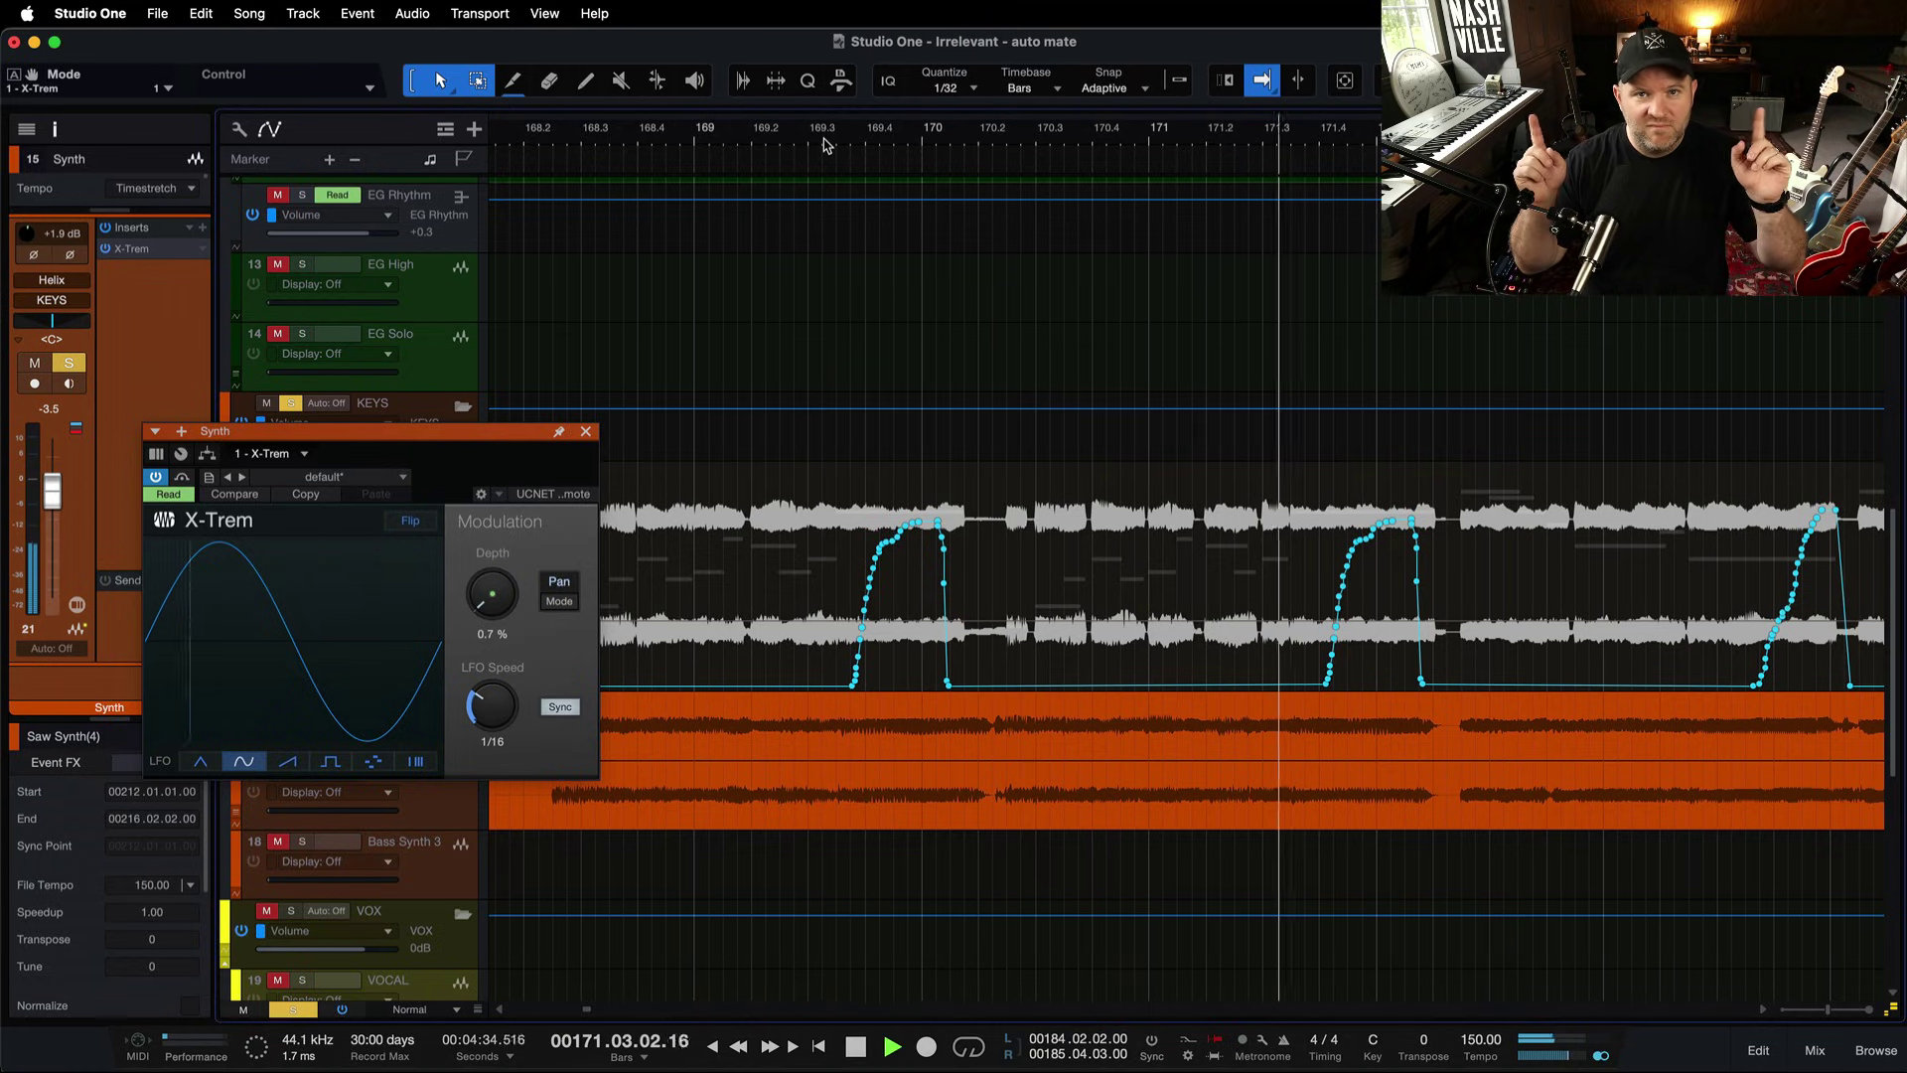
key(space)
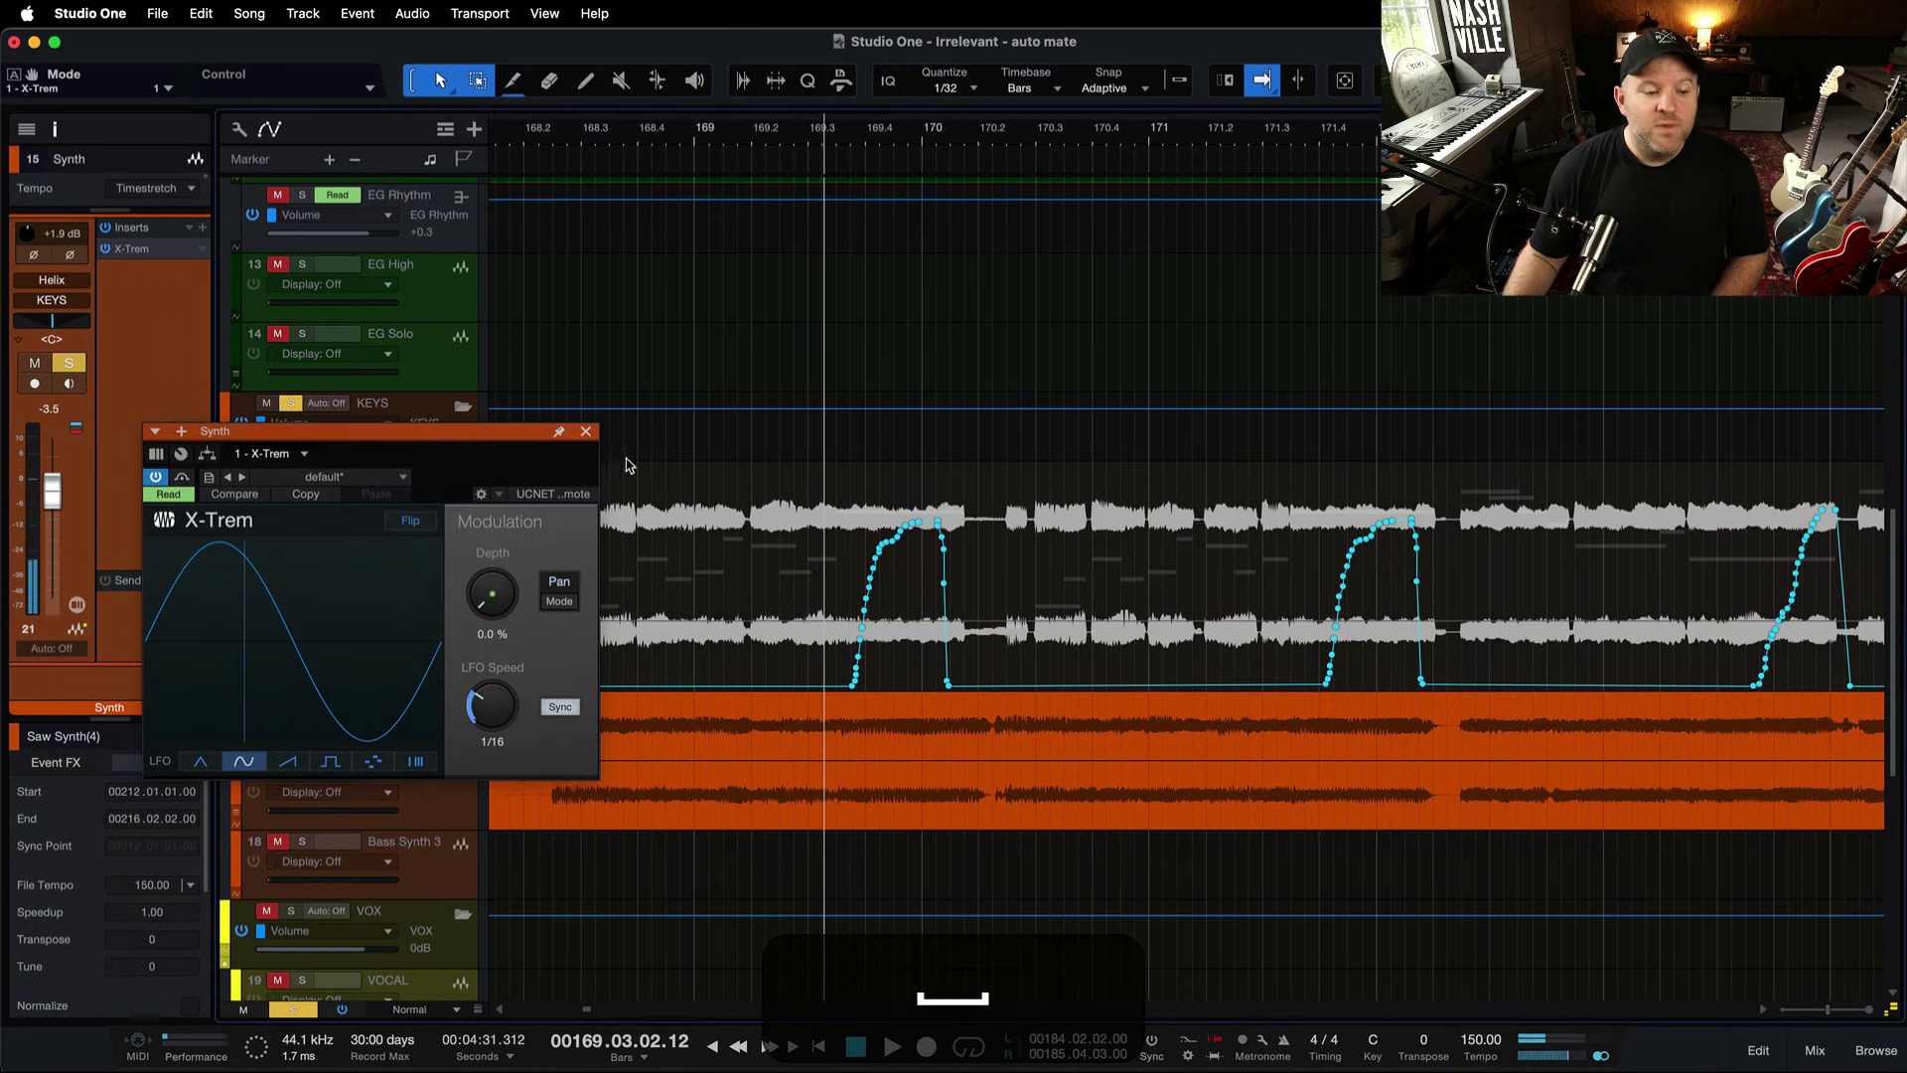
click(563, 599)
Zoom out, place the playhead near bar 169, and save the song.
key(w)
key(w)
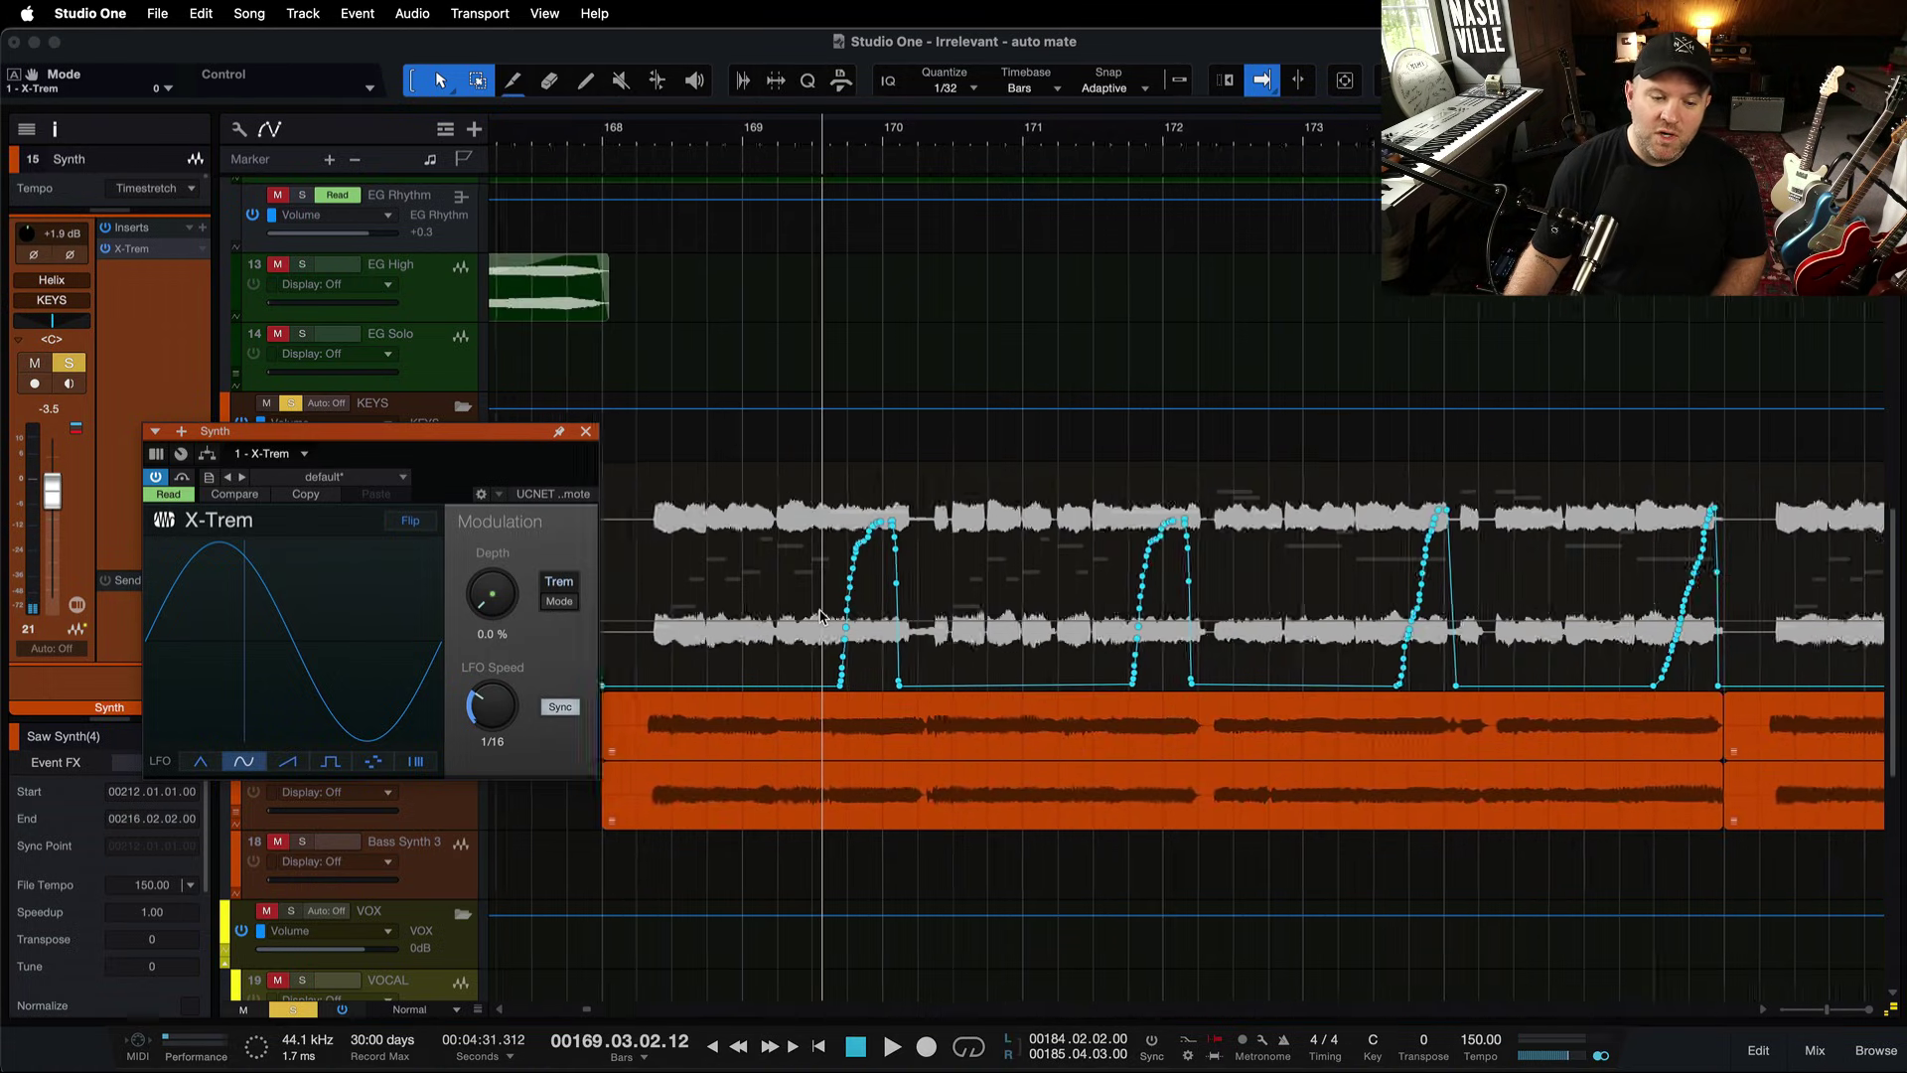
click(783, 663)
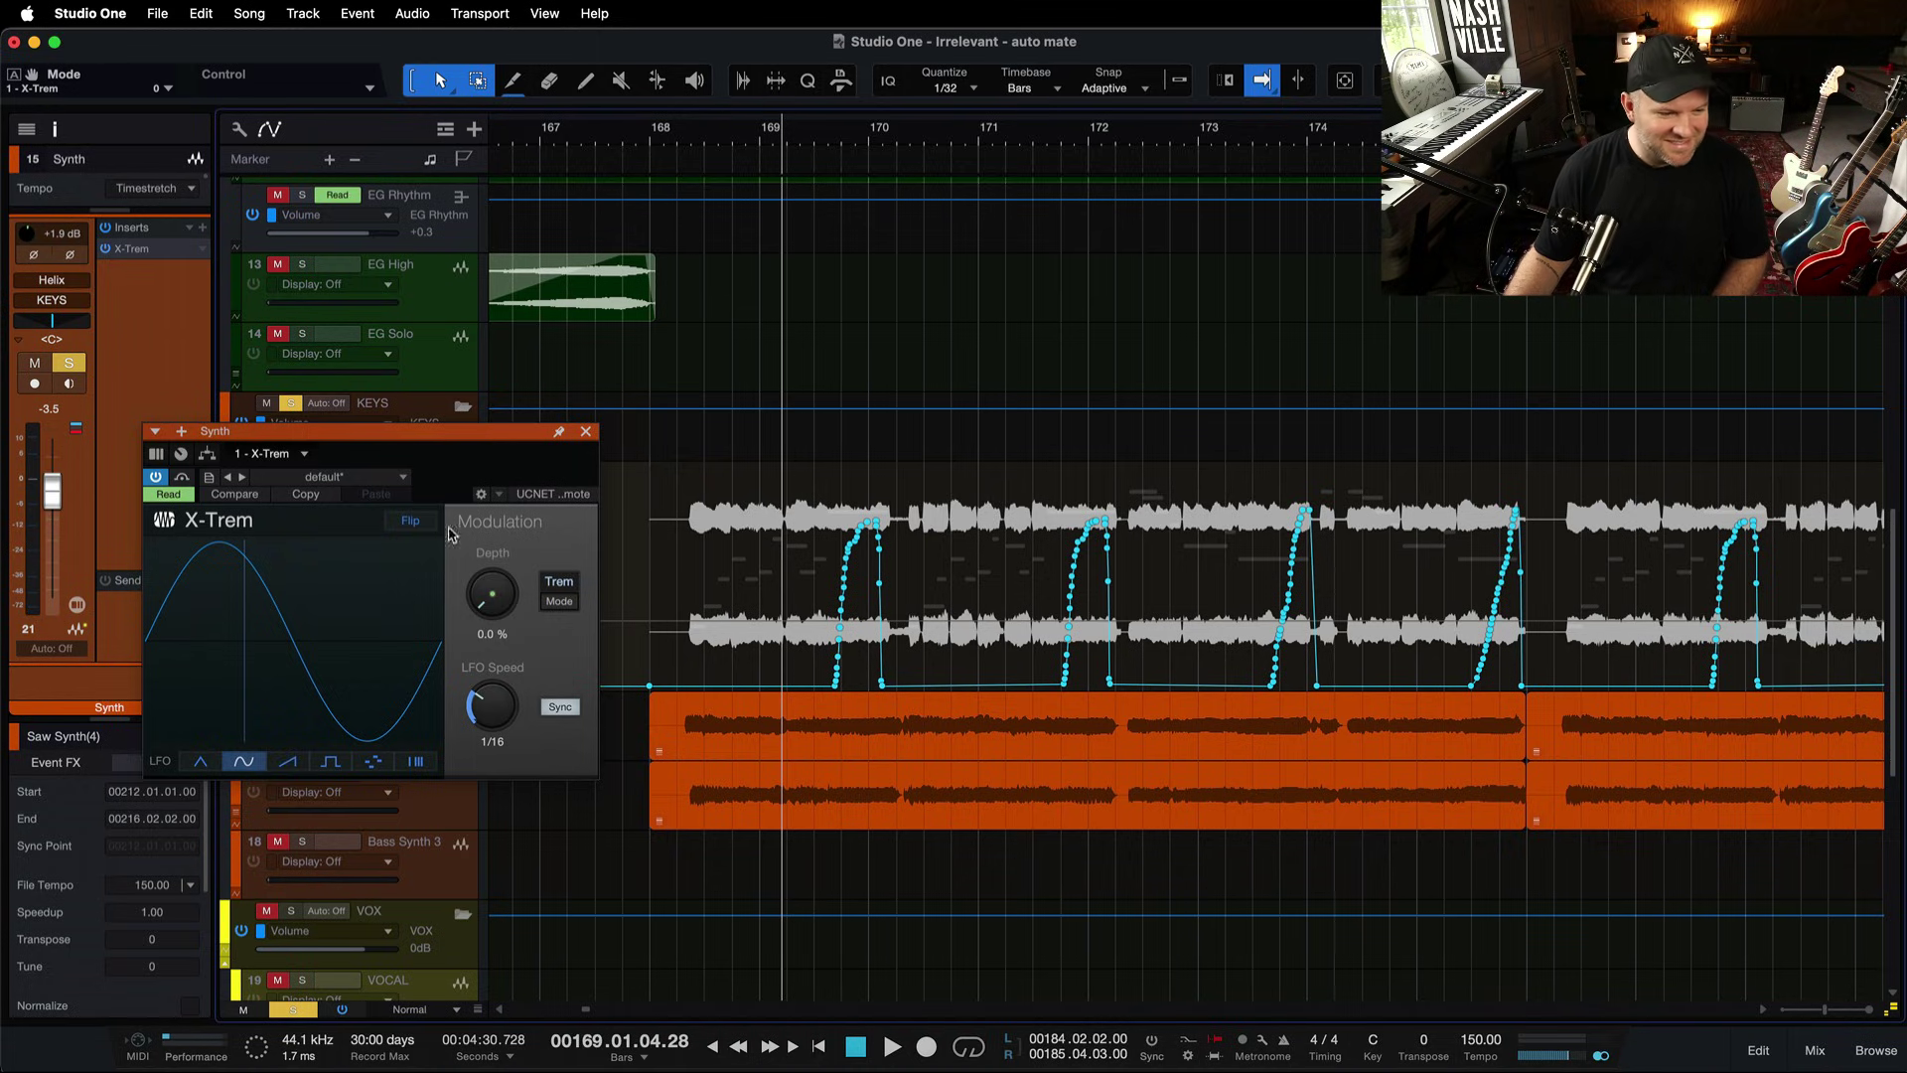
key(w)
key(w)
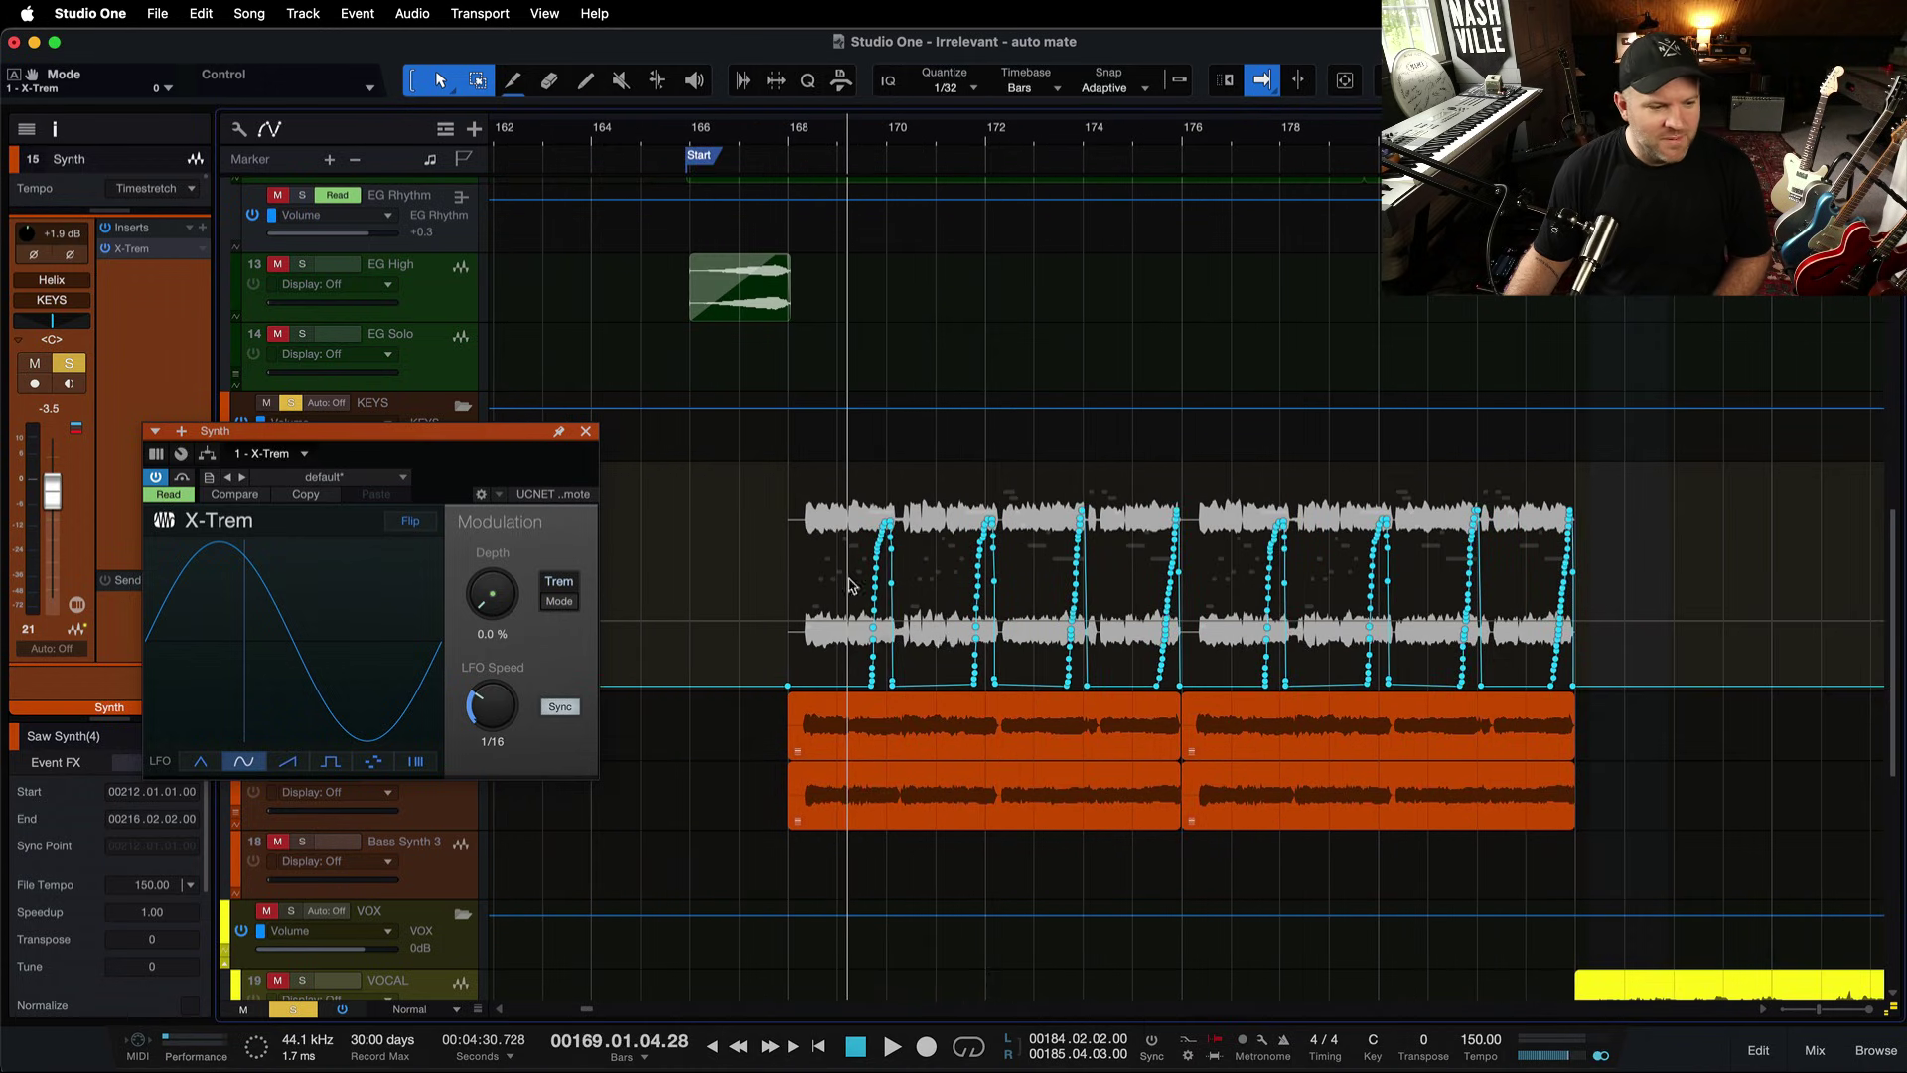
key(shift+super+s)
key(super+s)
Play from bar 167, close the X-Trem window, then stop playback and save.
key(e)
key(e)
key(e)
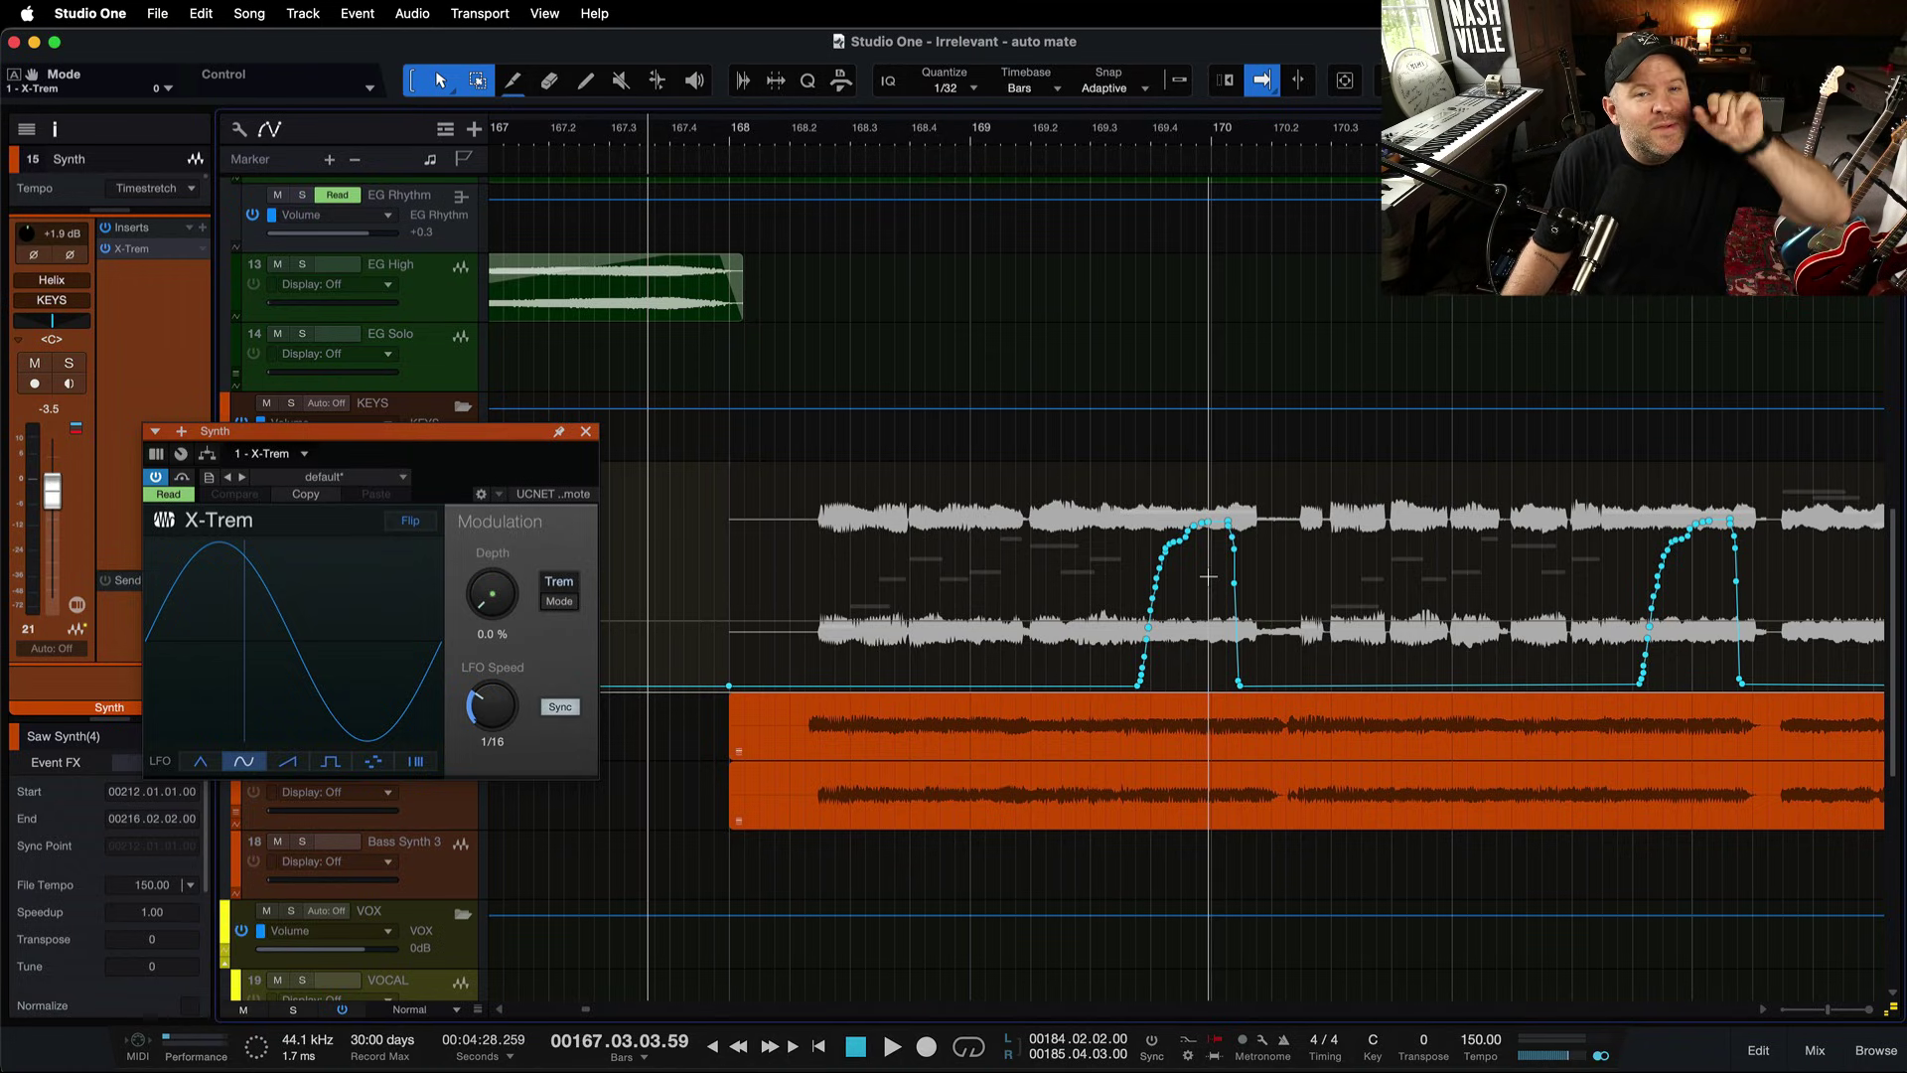
key(space)
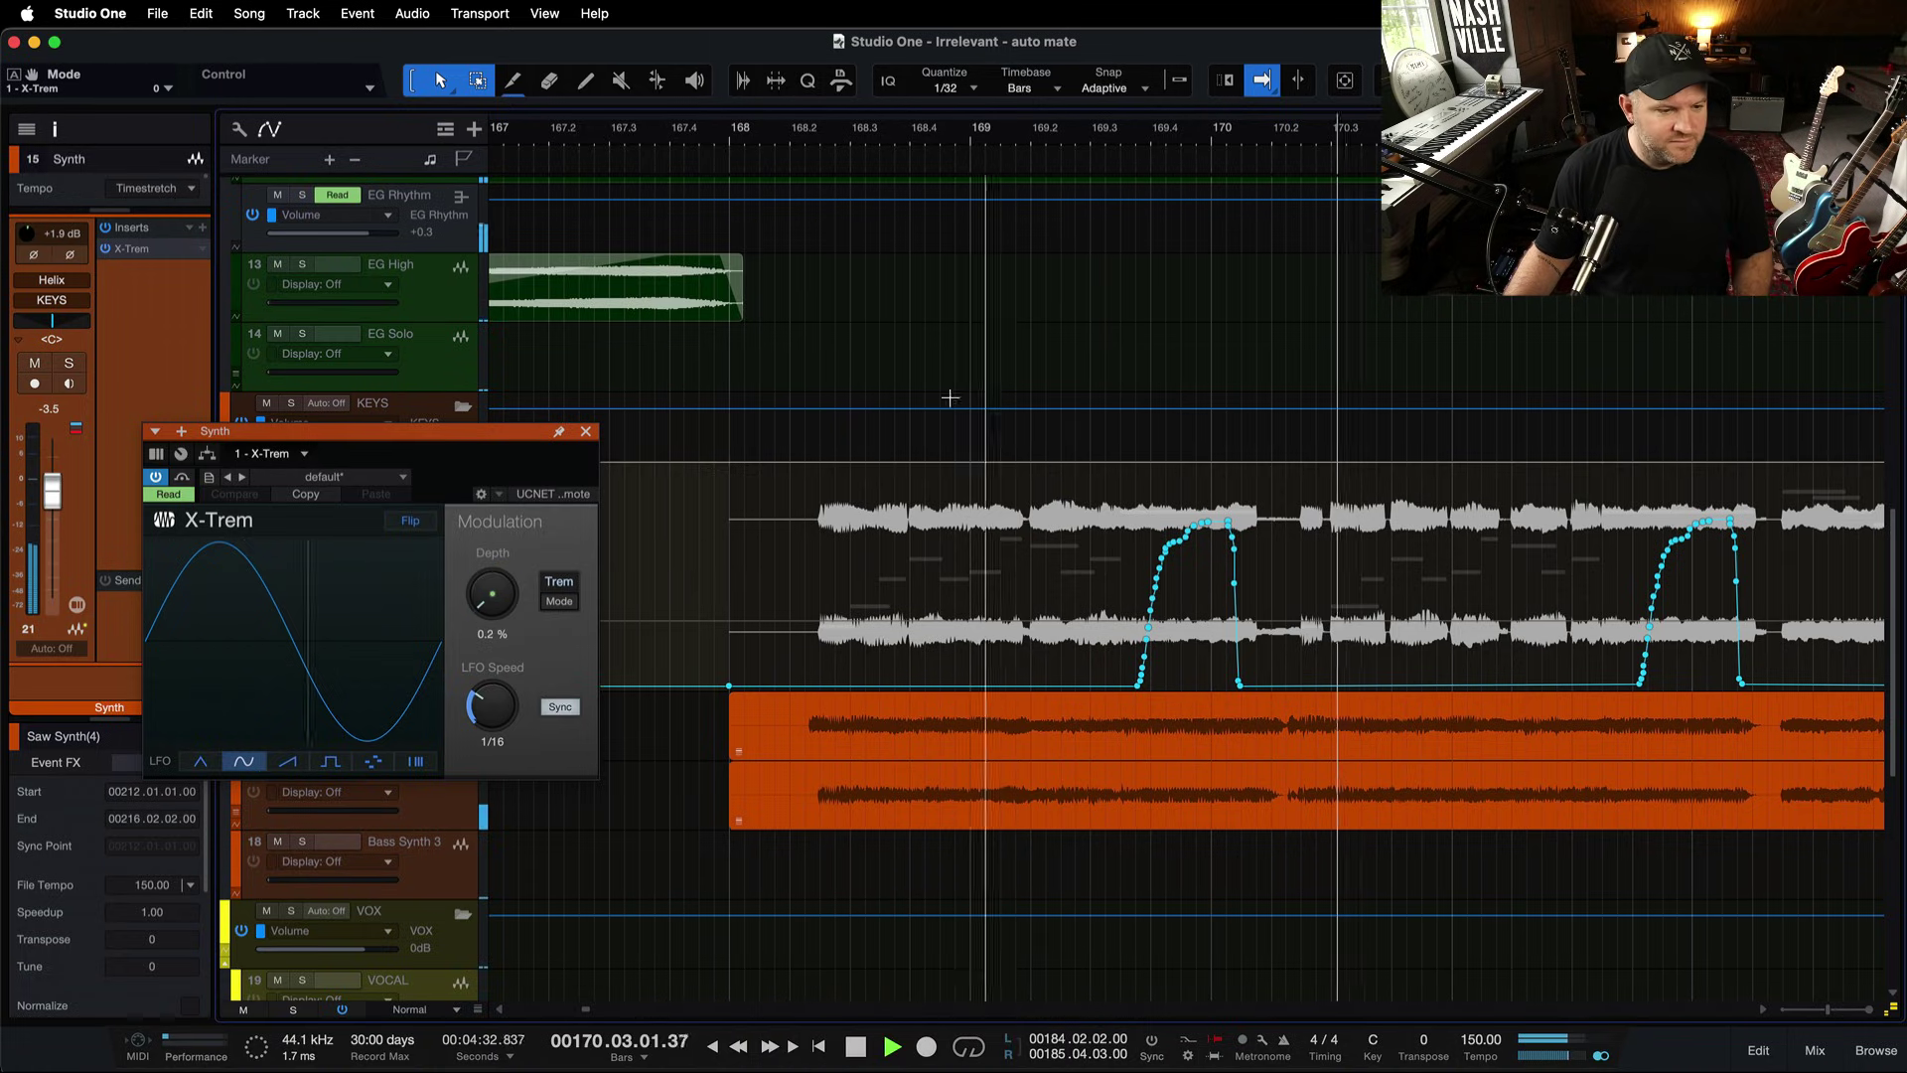
click(586, 431)
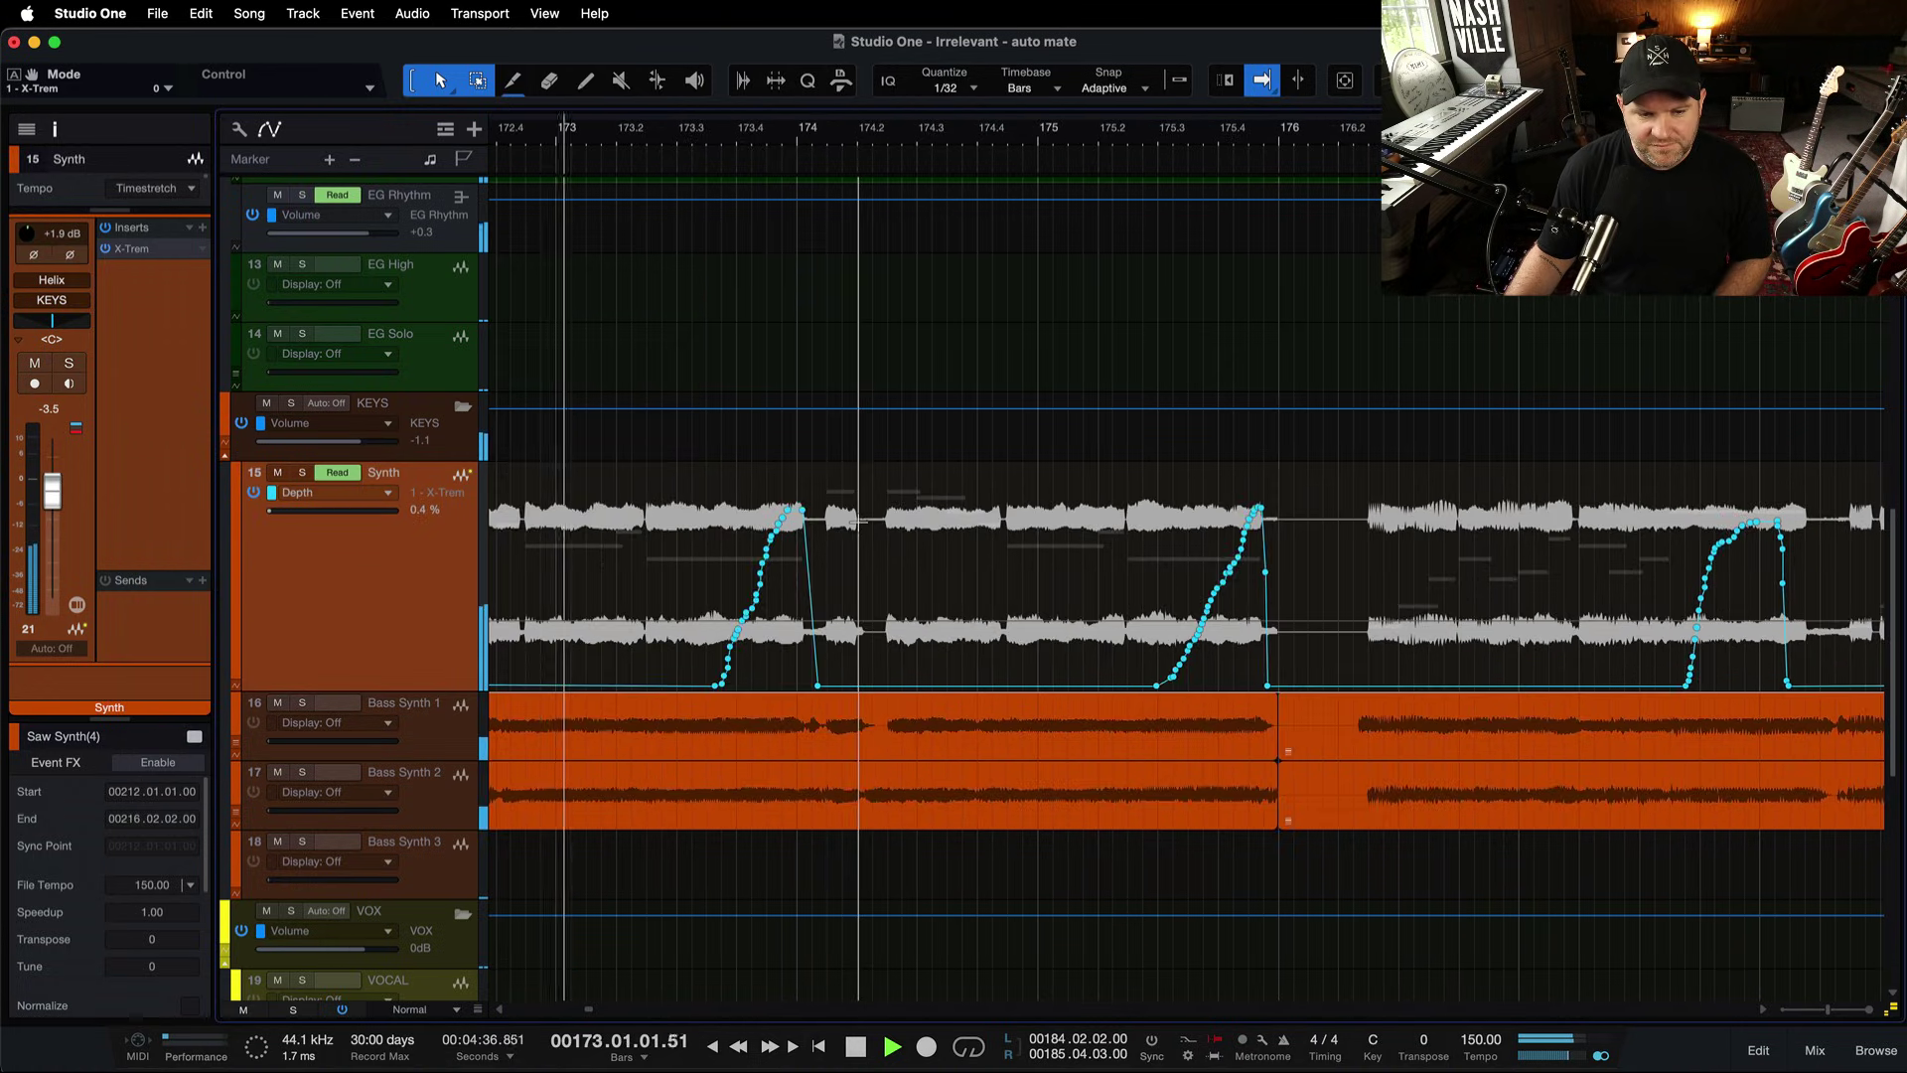
scroll(858, 520, down, 3)
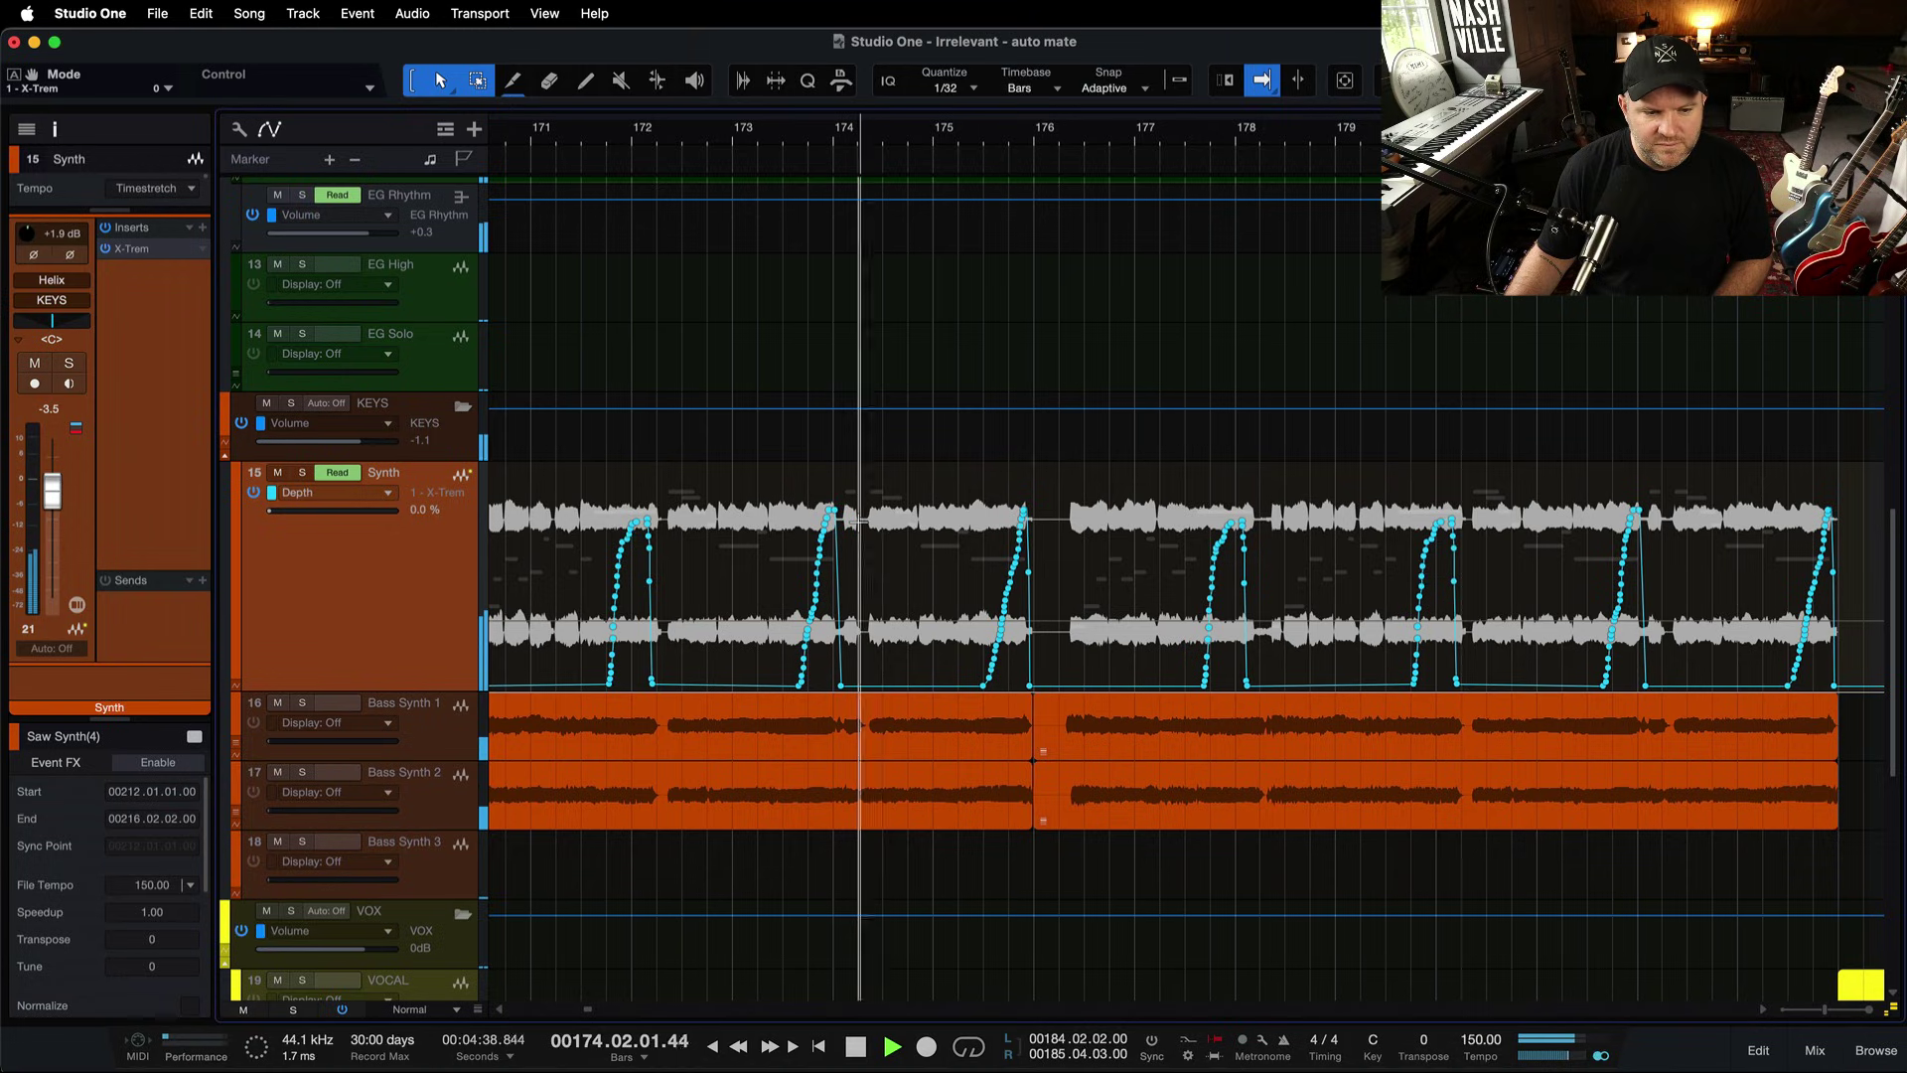
key(f)
scroll(1047, 556, up, 3)
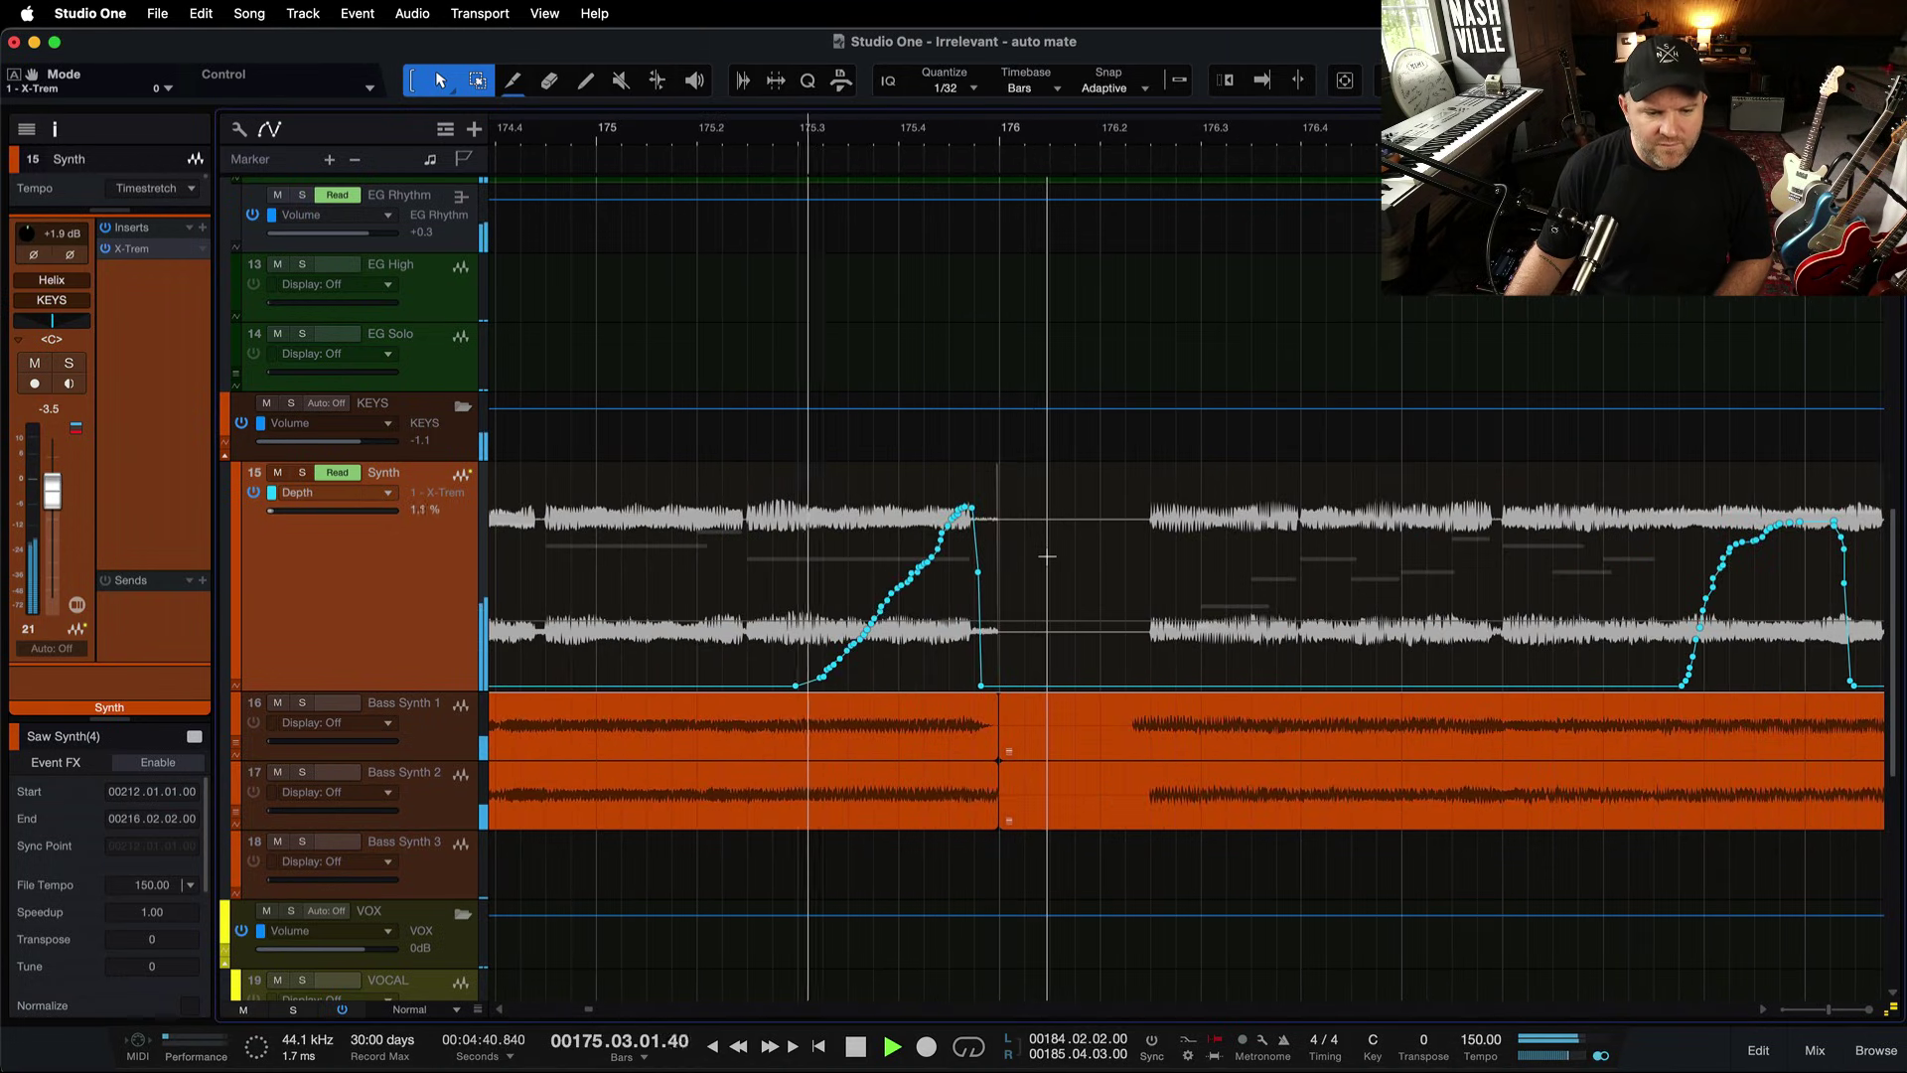
key(f)
key(space)
key(super+s)
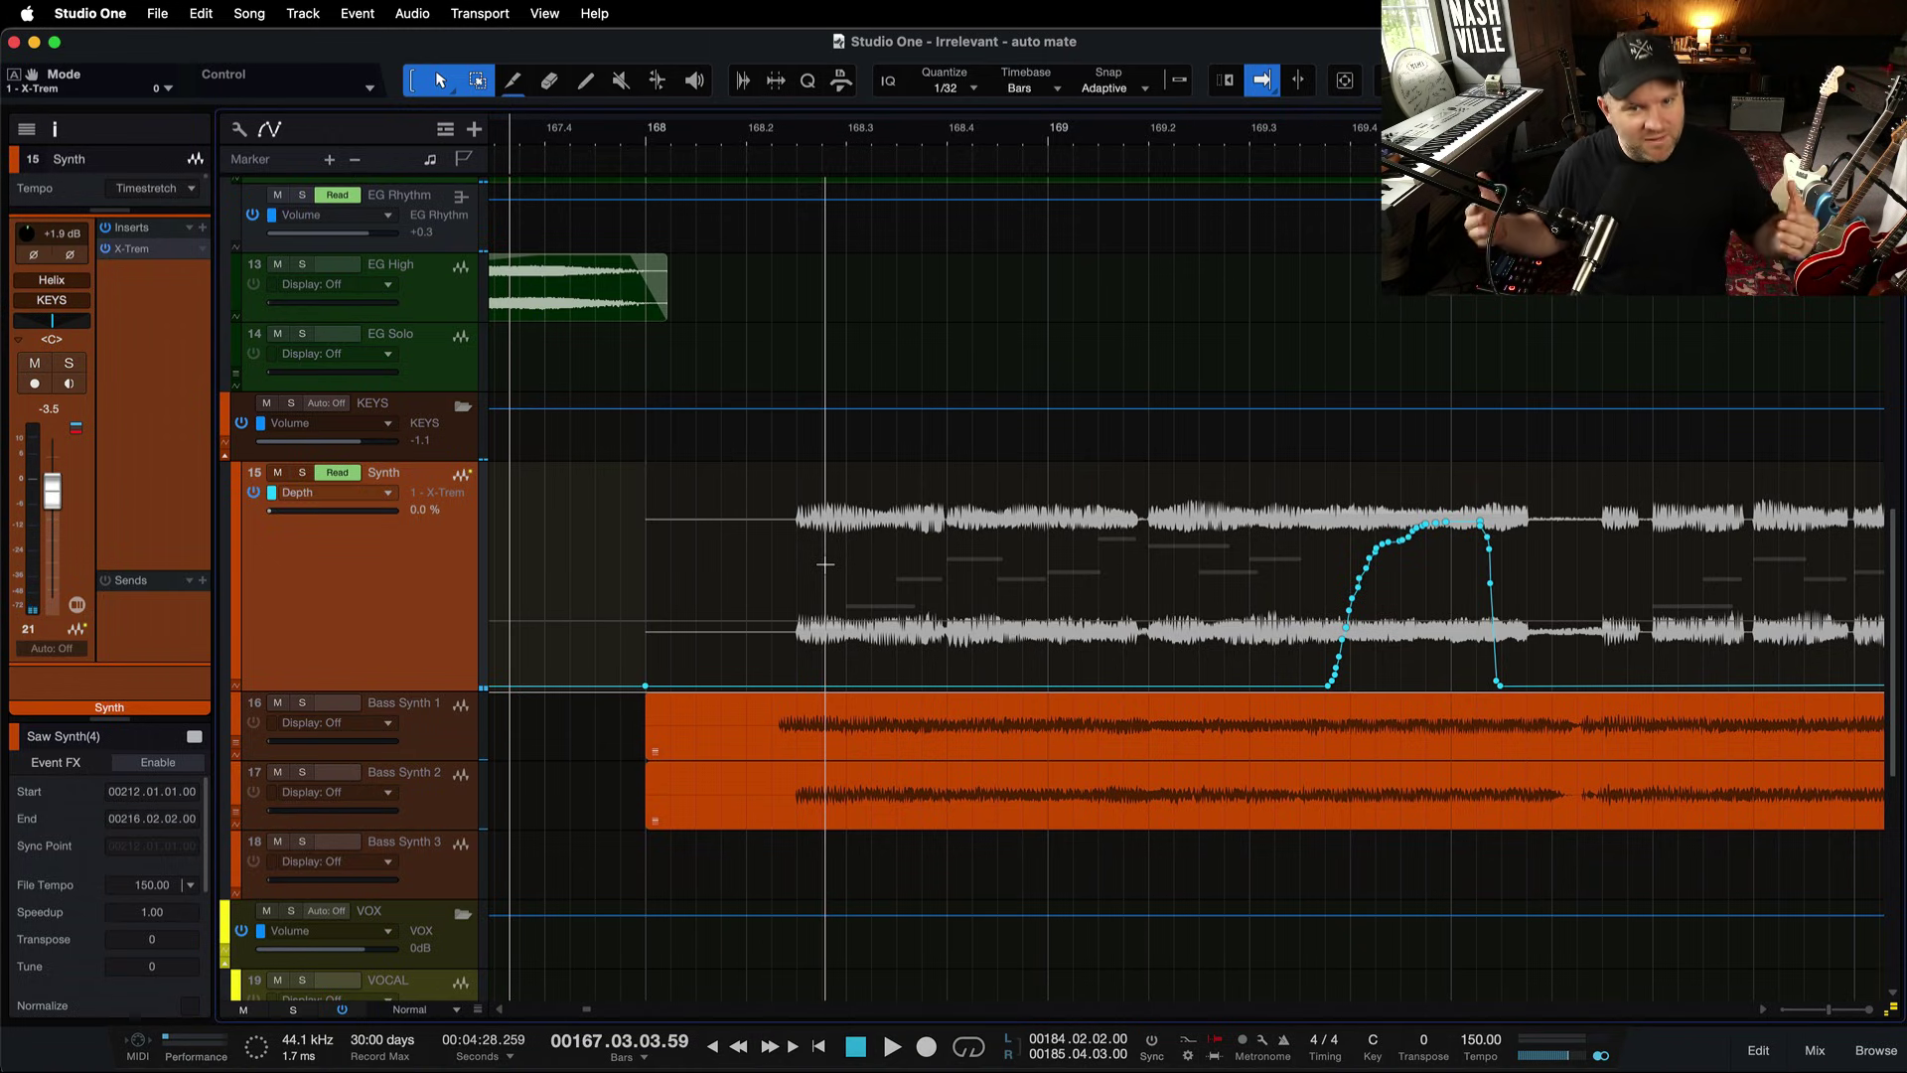
Hide the automation lanes and scroll to the Synth track's first event.
scroll(961, 660, down, 5)
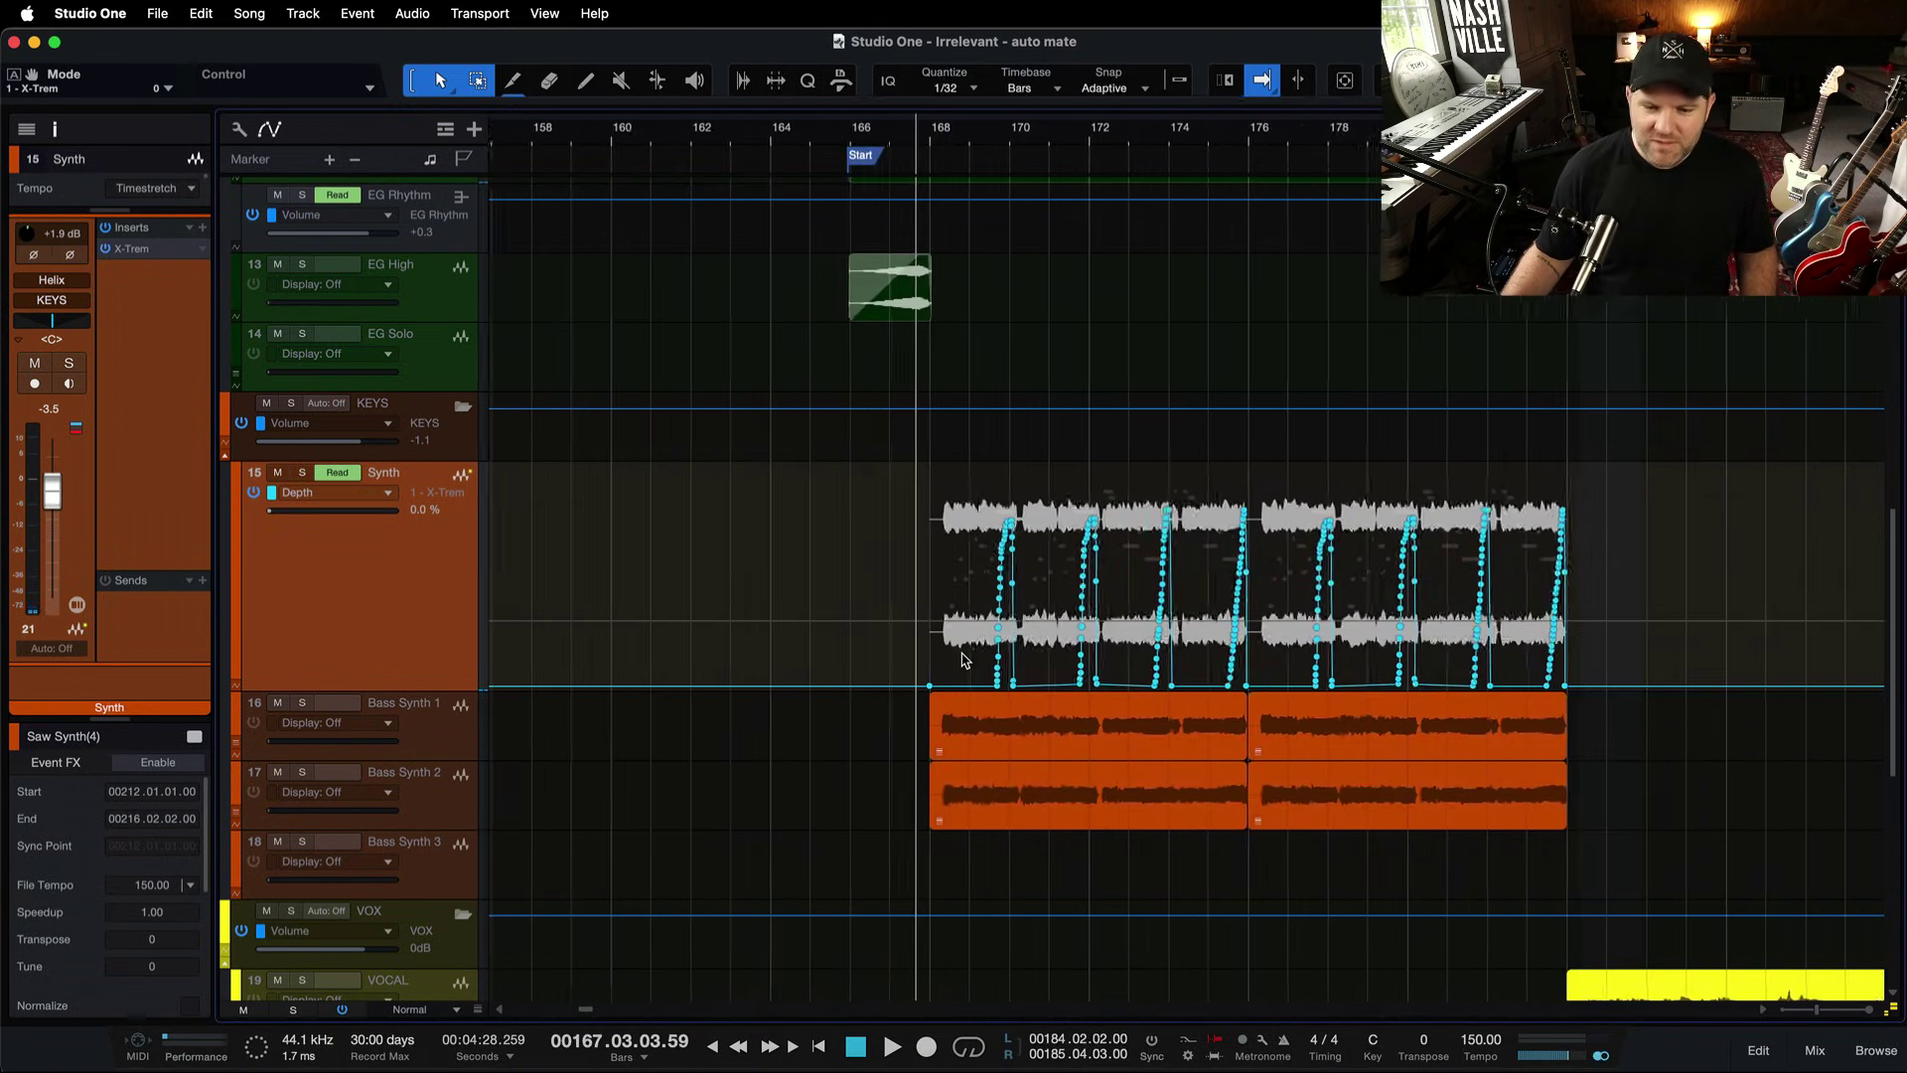
scroll(962, 660, down, 3)
scroll(794, 596, right, 2)
key(a)
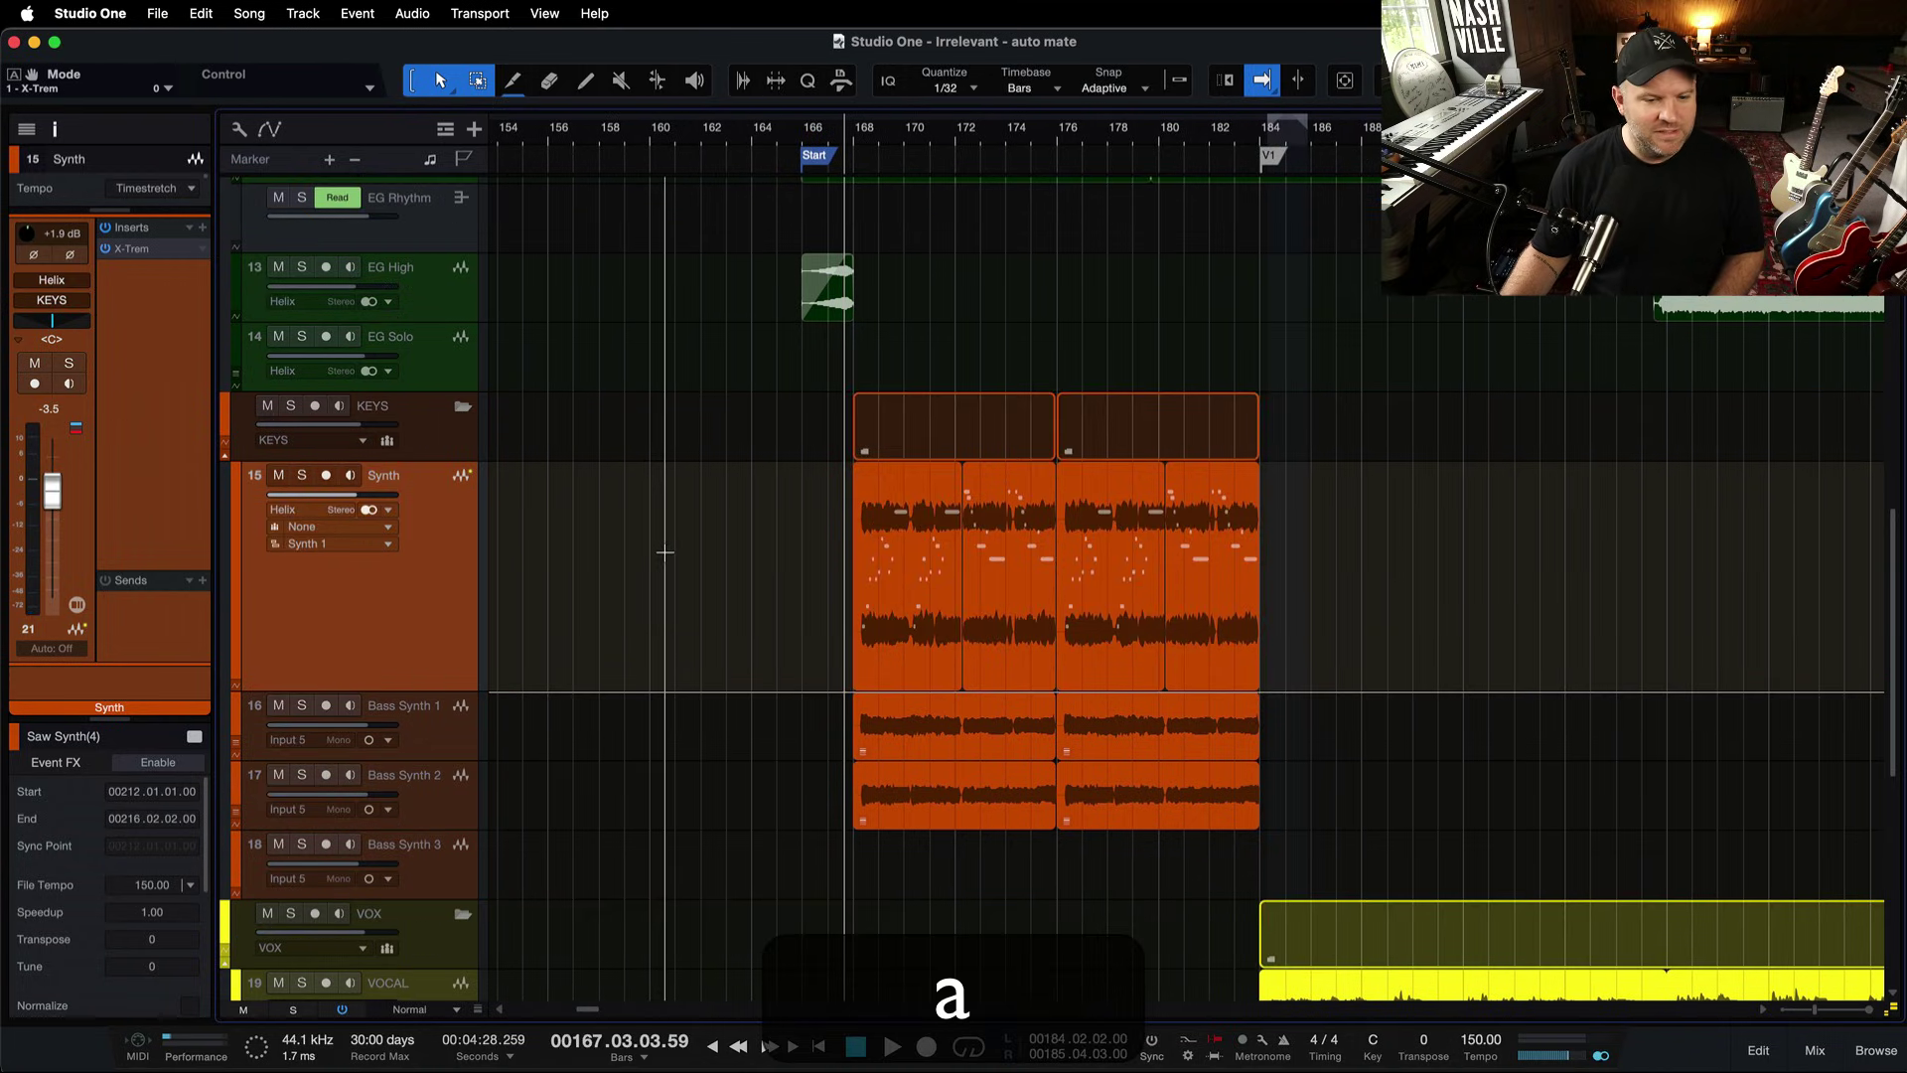
scroll(745, 571, down, 4)
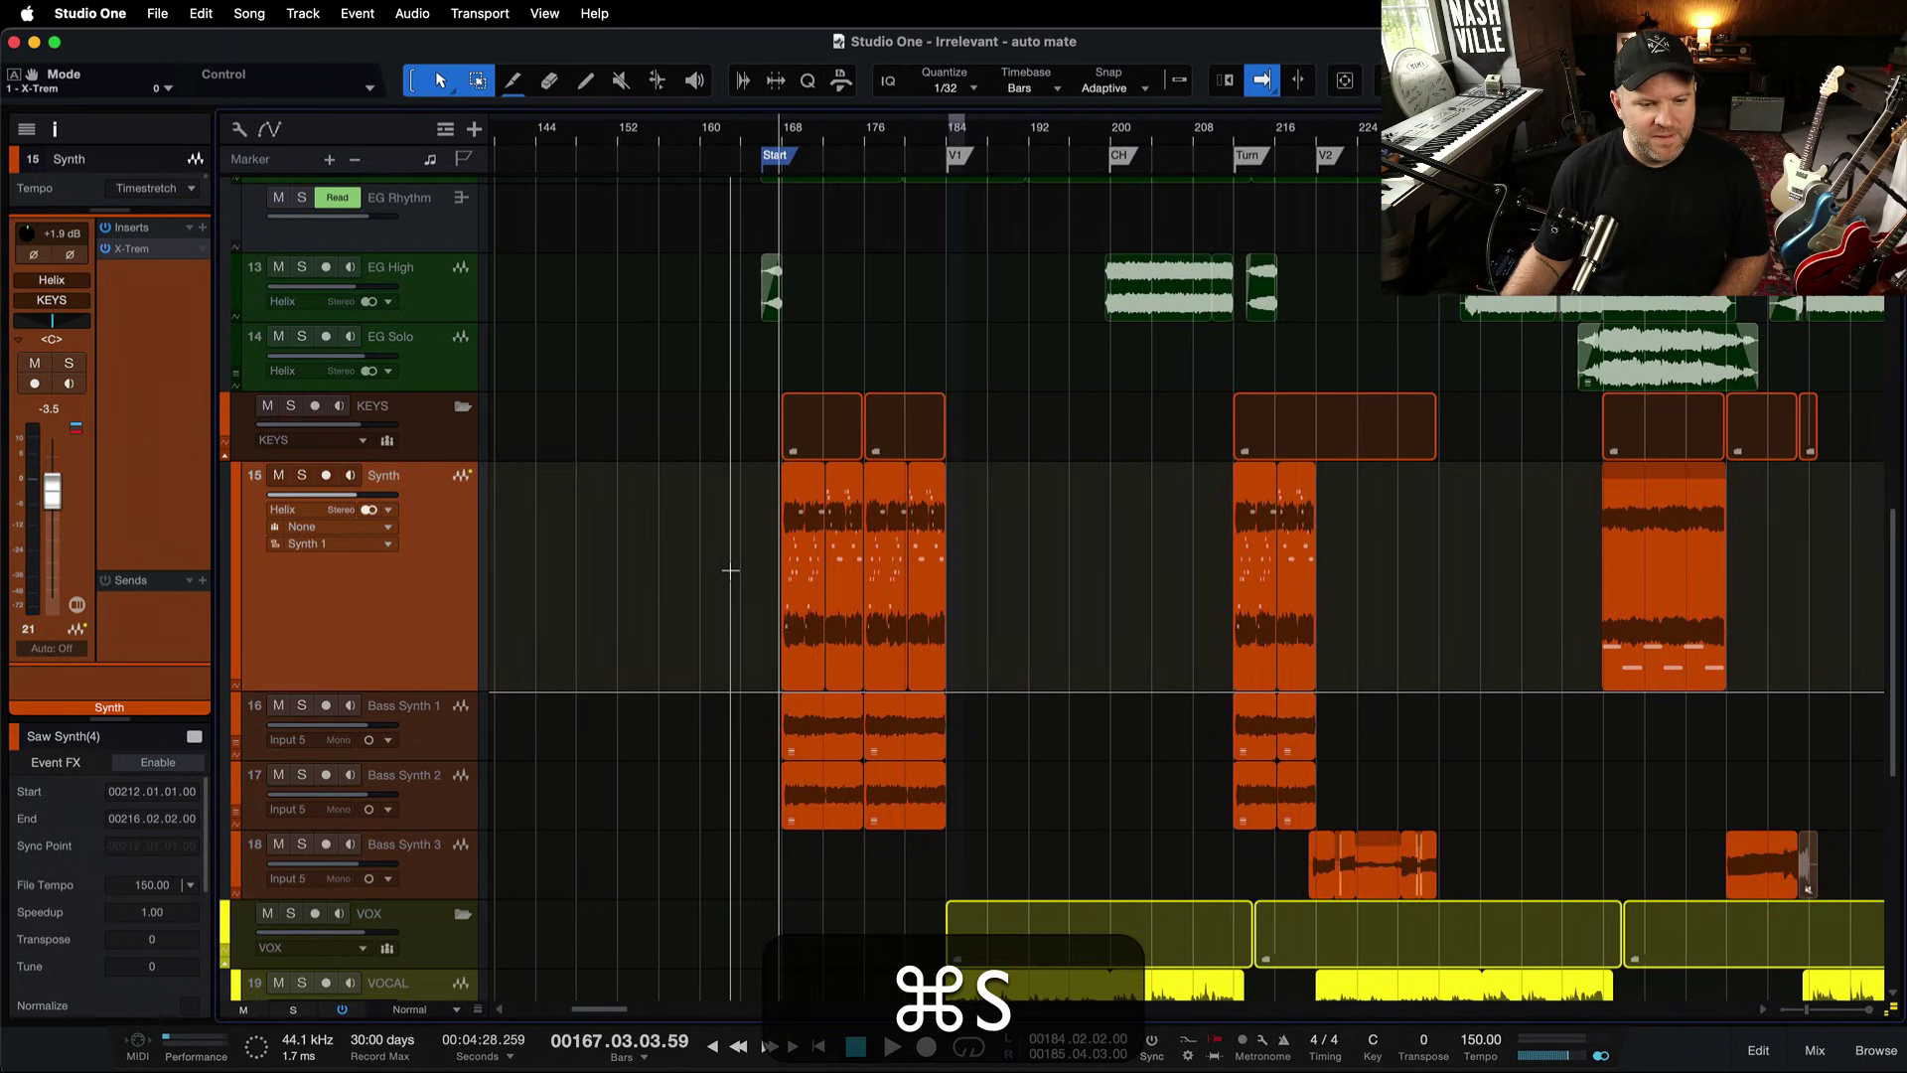
scroll(731, 571, up, 5)
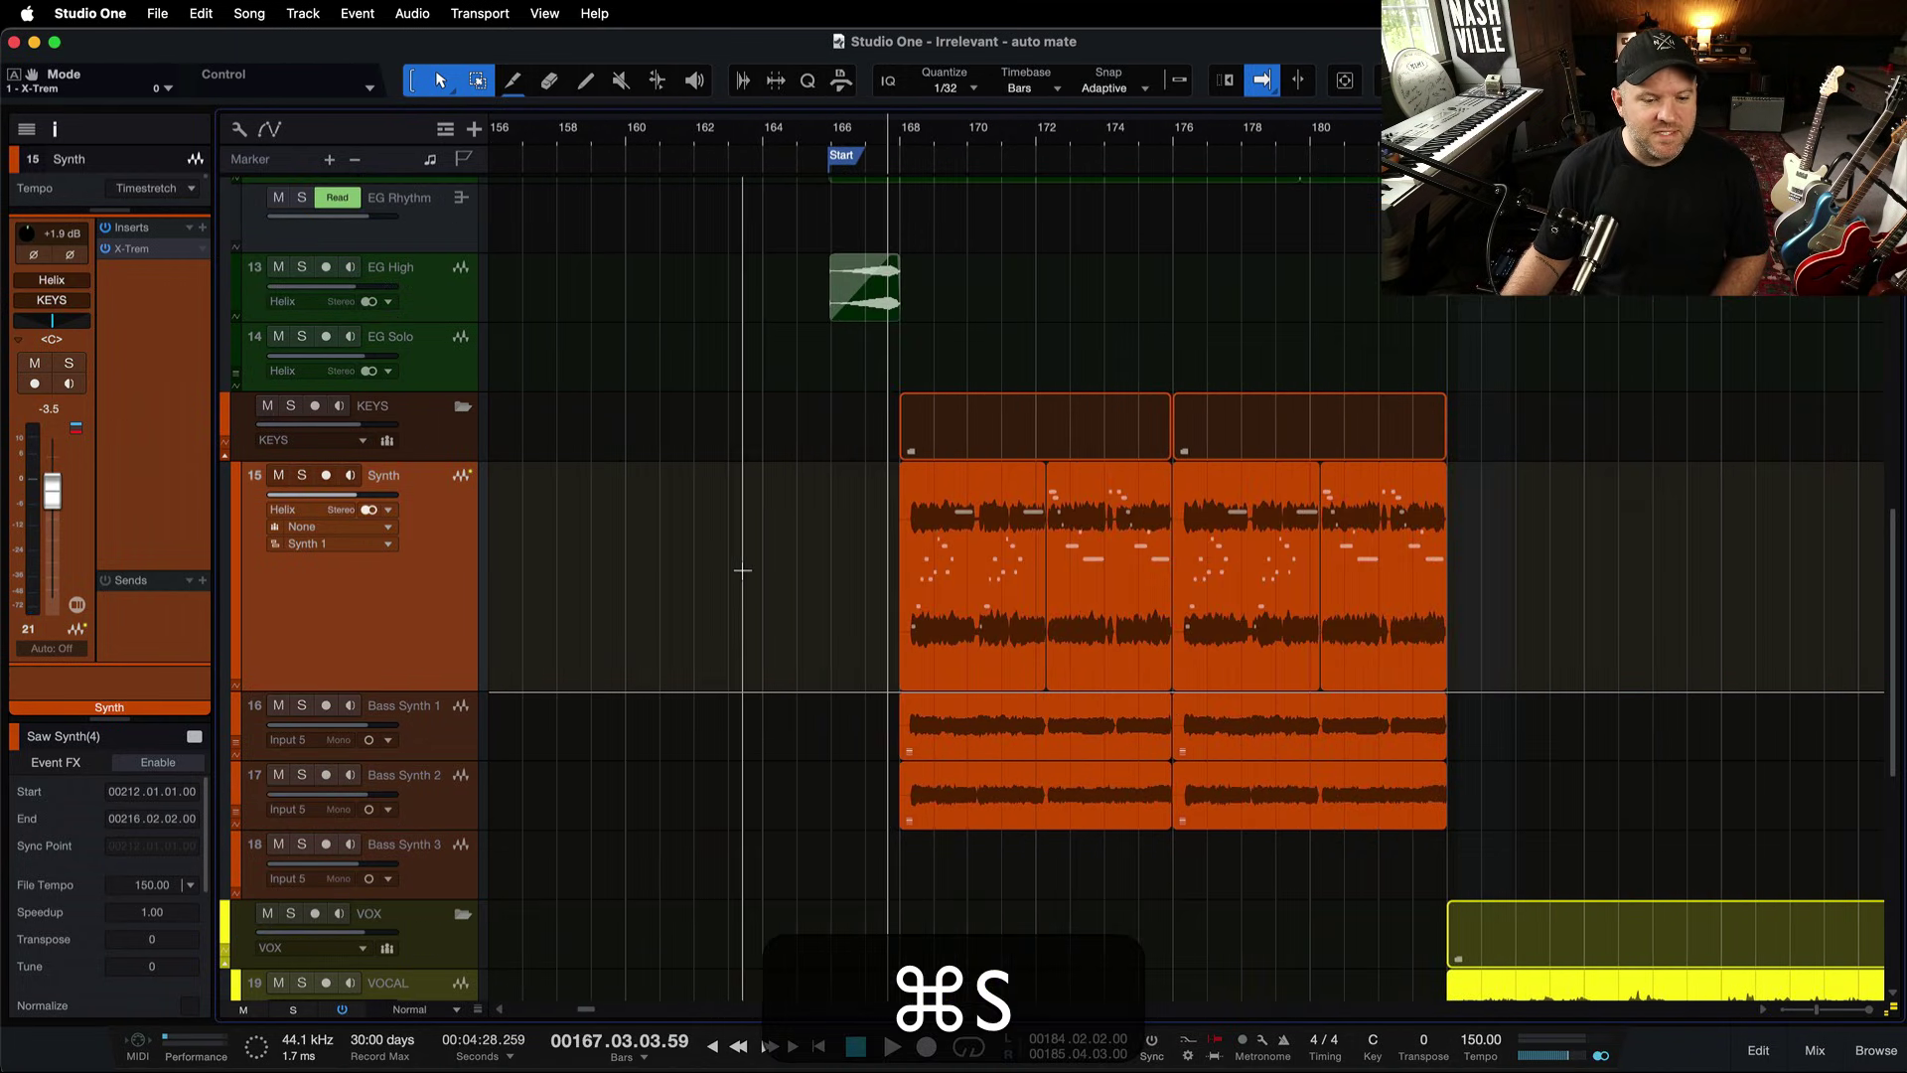
Copy the first Synth event and paste it at bar 188, showing its carried Depth curve.
click(958, 635)
key(super+c)
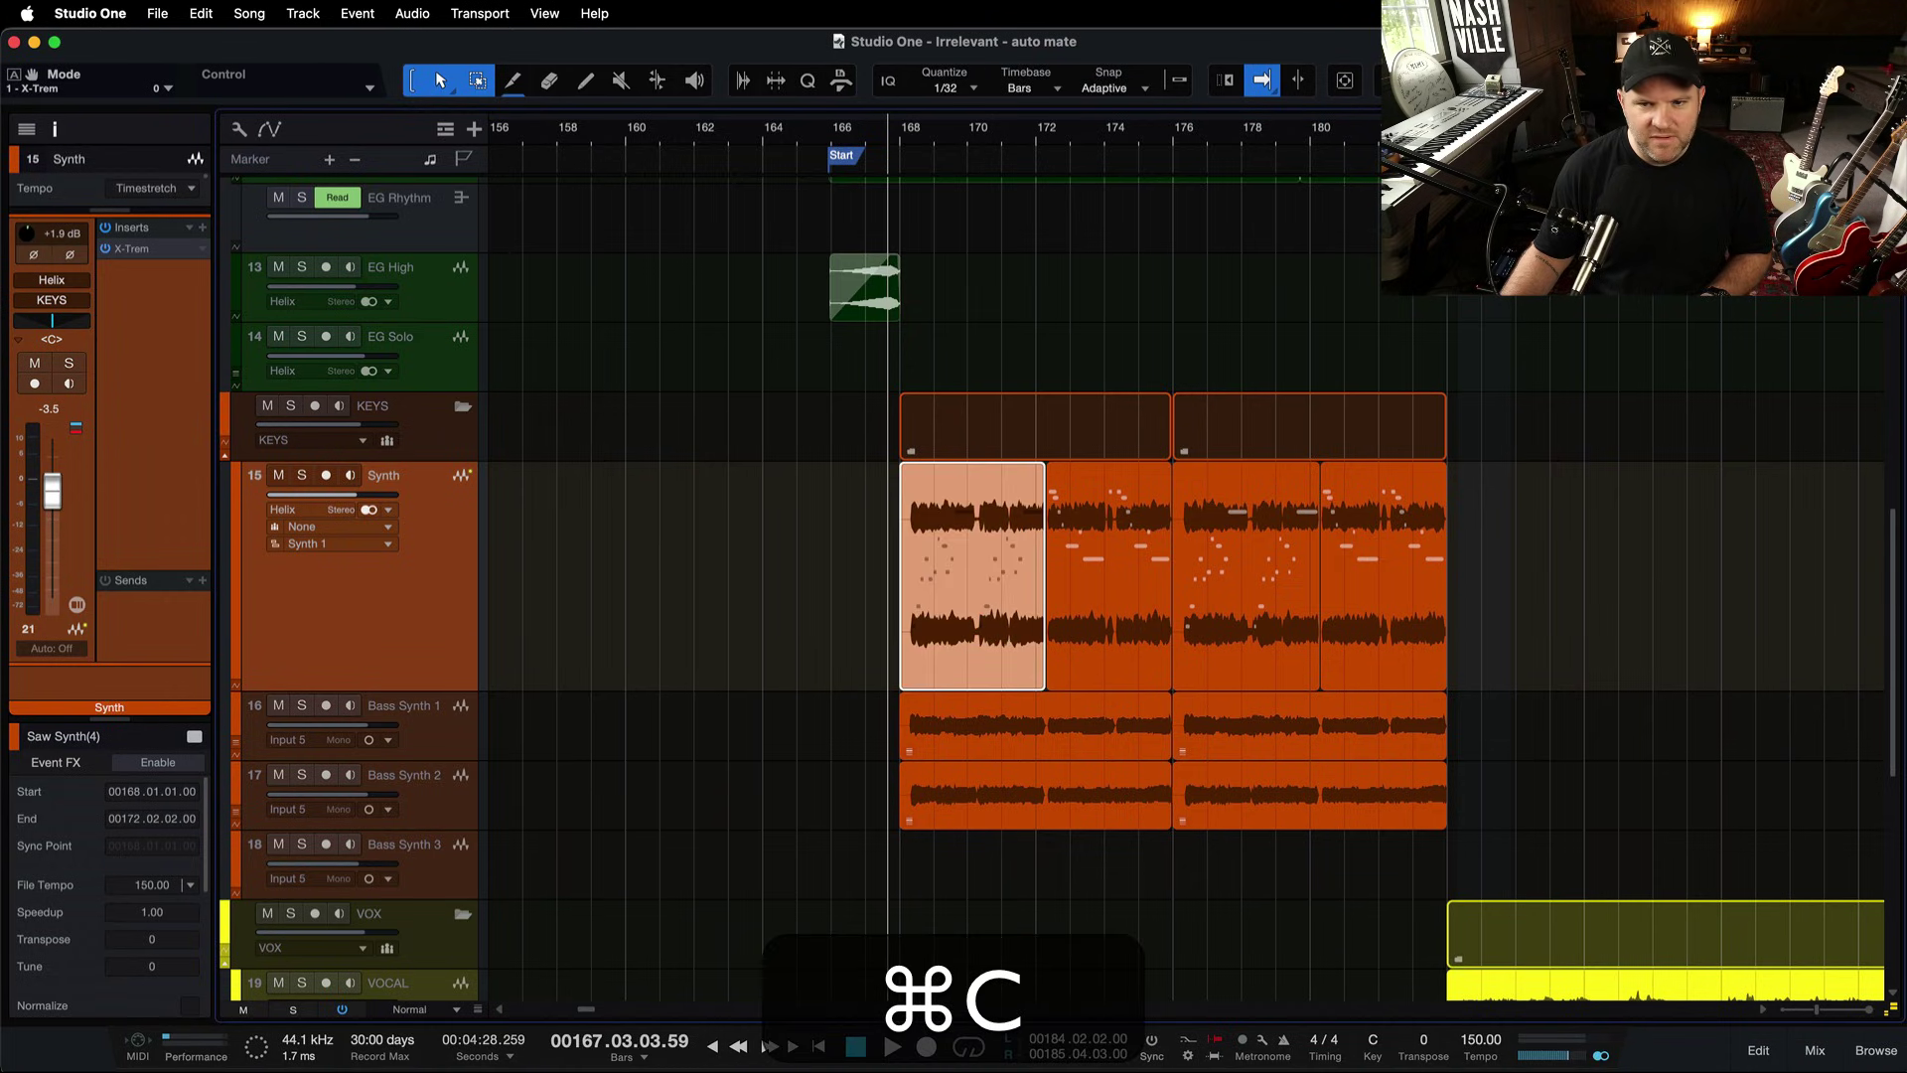
click(1585, 633)
key(super+v)
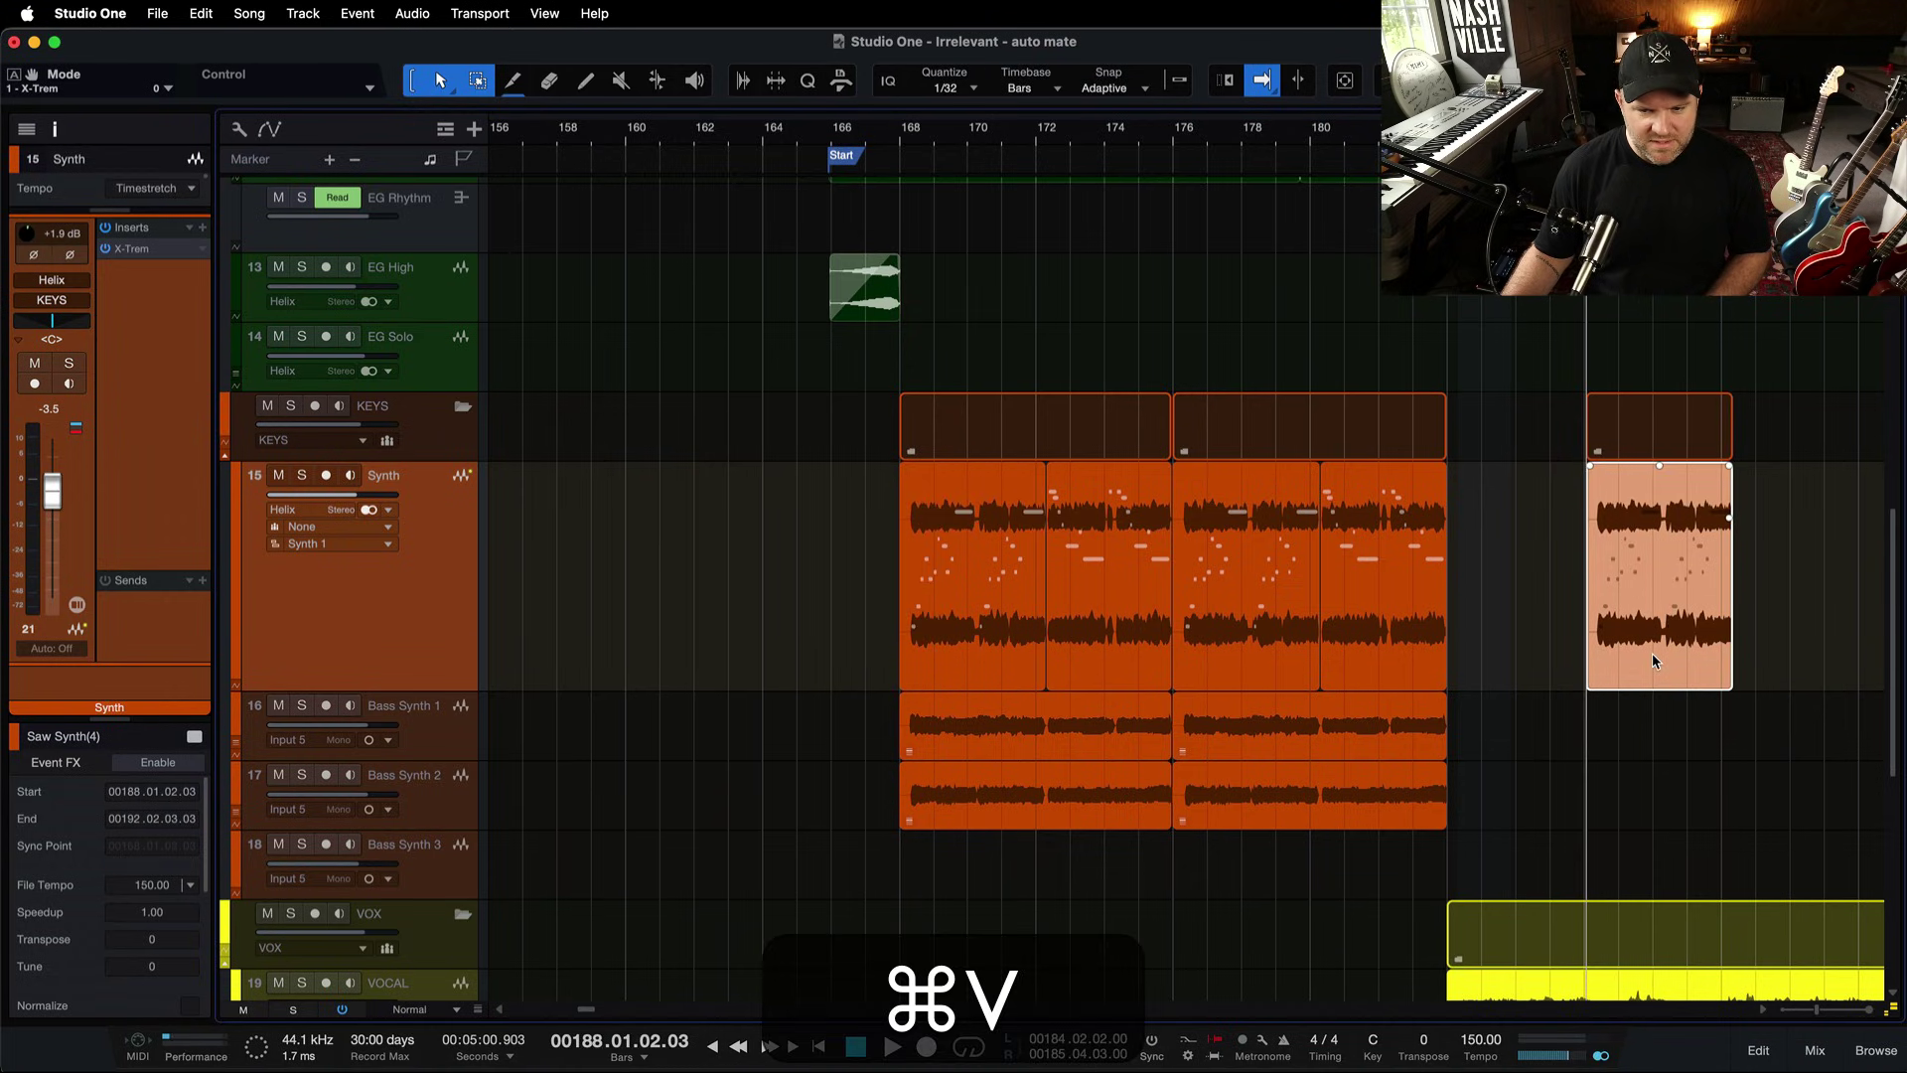
key(a)
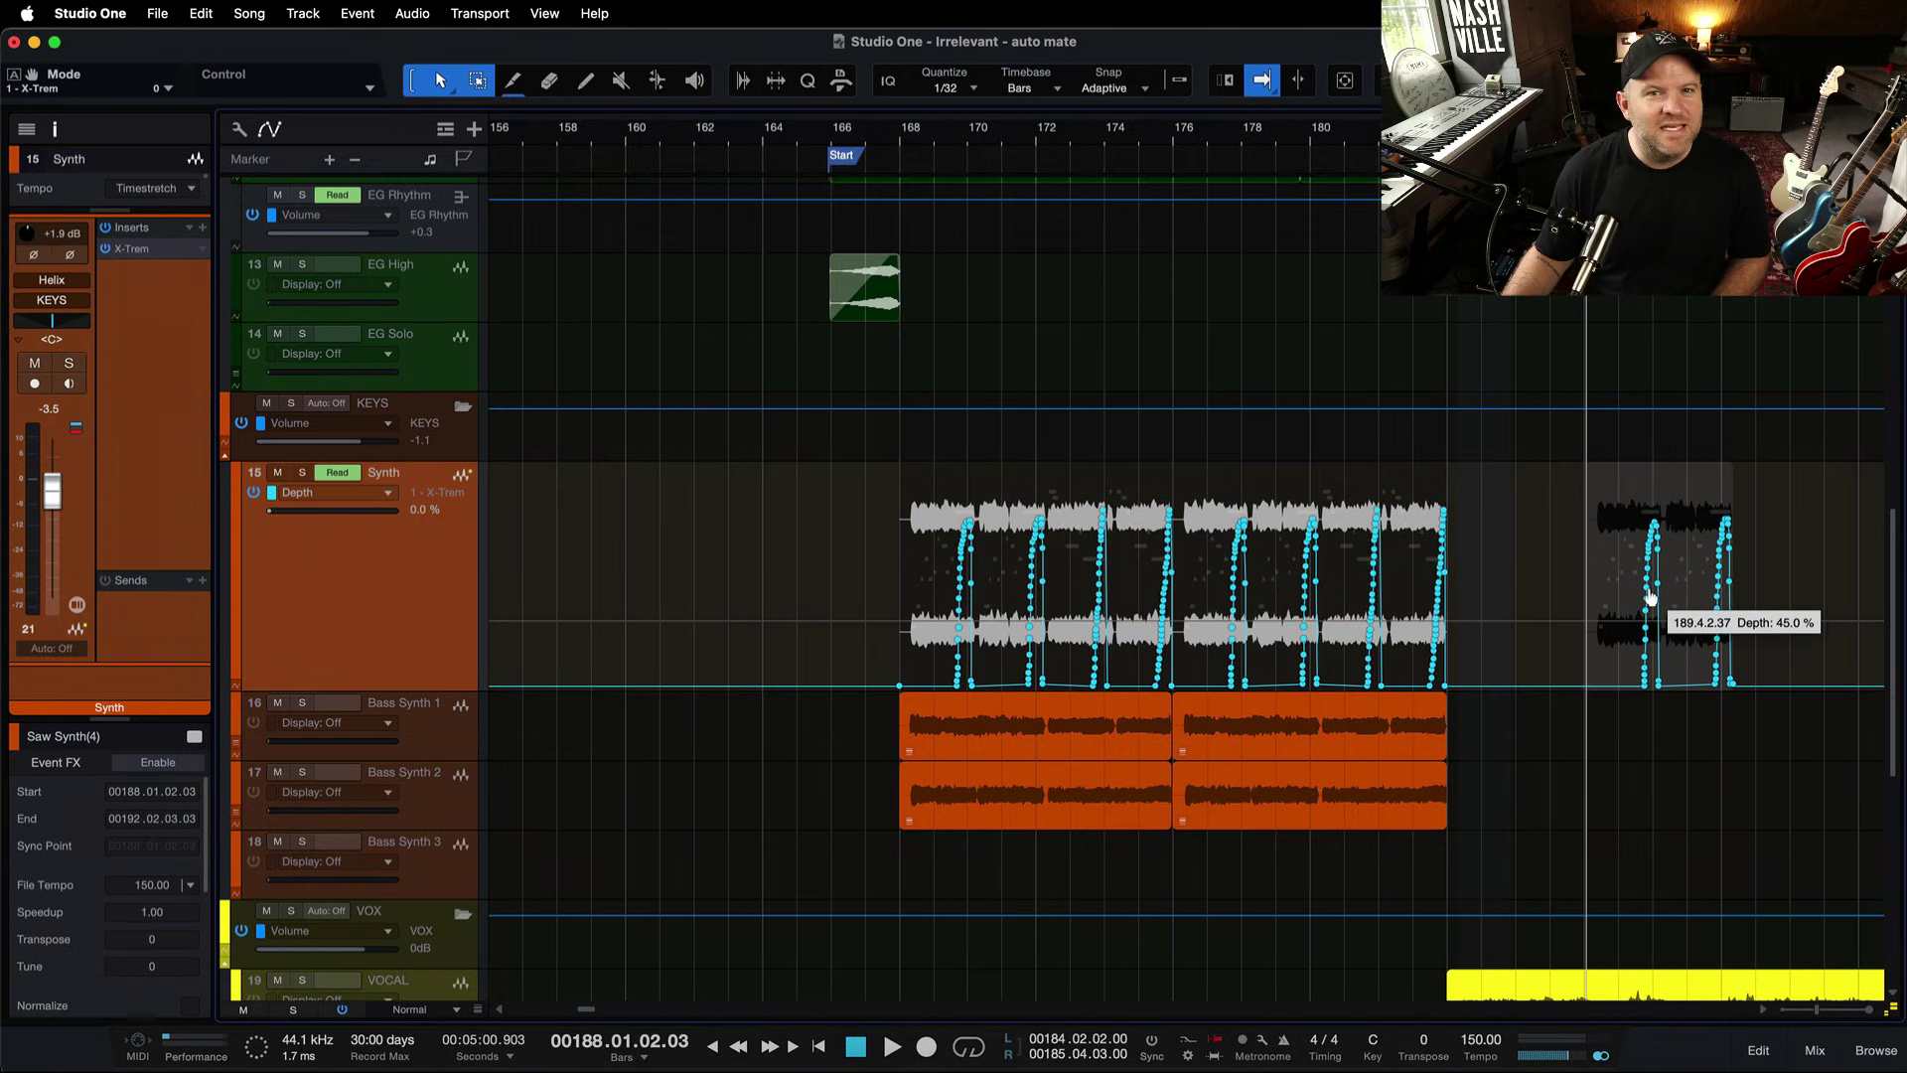
Hide automation again, cut the pasted bar-188 copy, and reselect the first Synth event.
key(a)
key(super+a)
key(super+x)
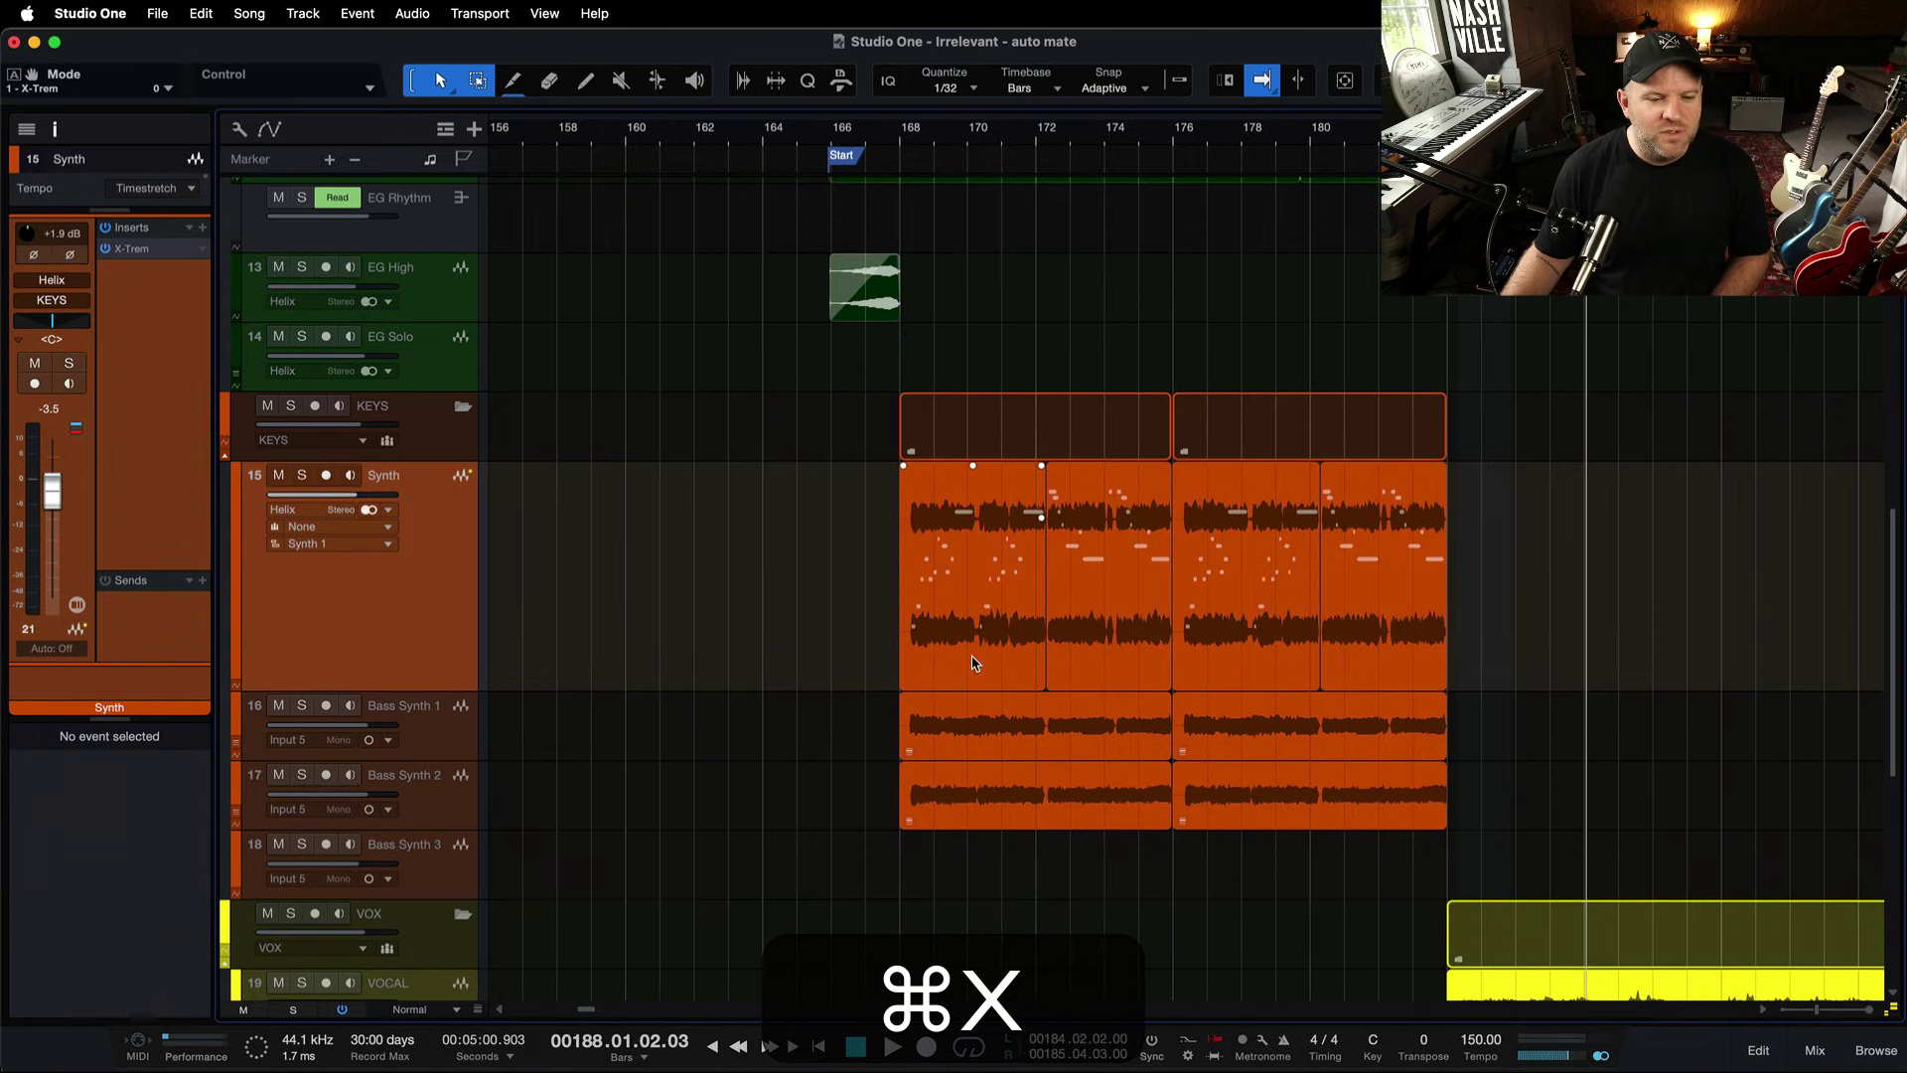
click(972, 662)
key(w)
key(w)
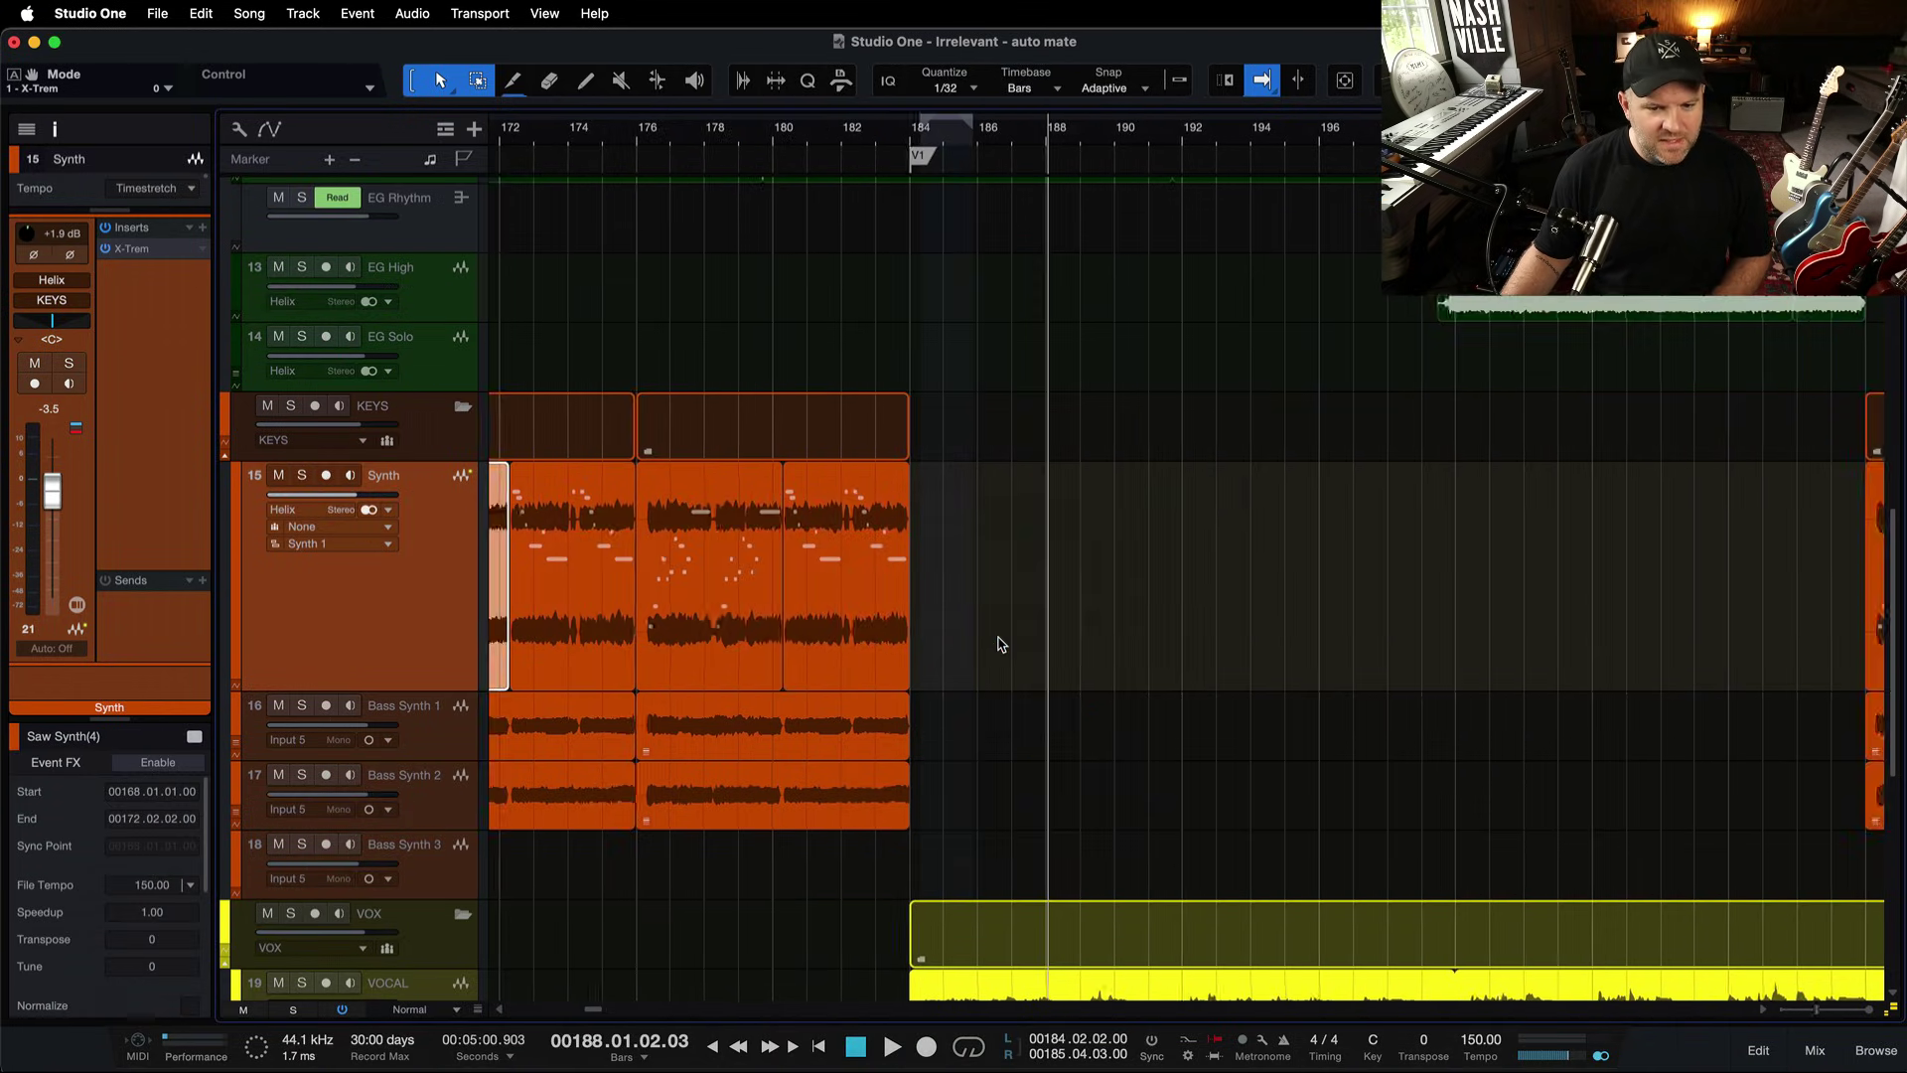
key(w)
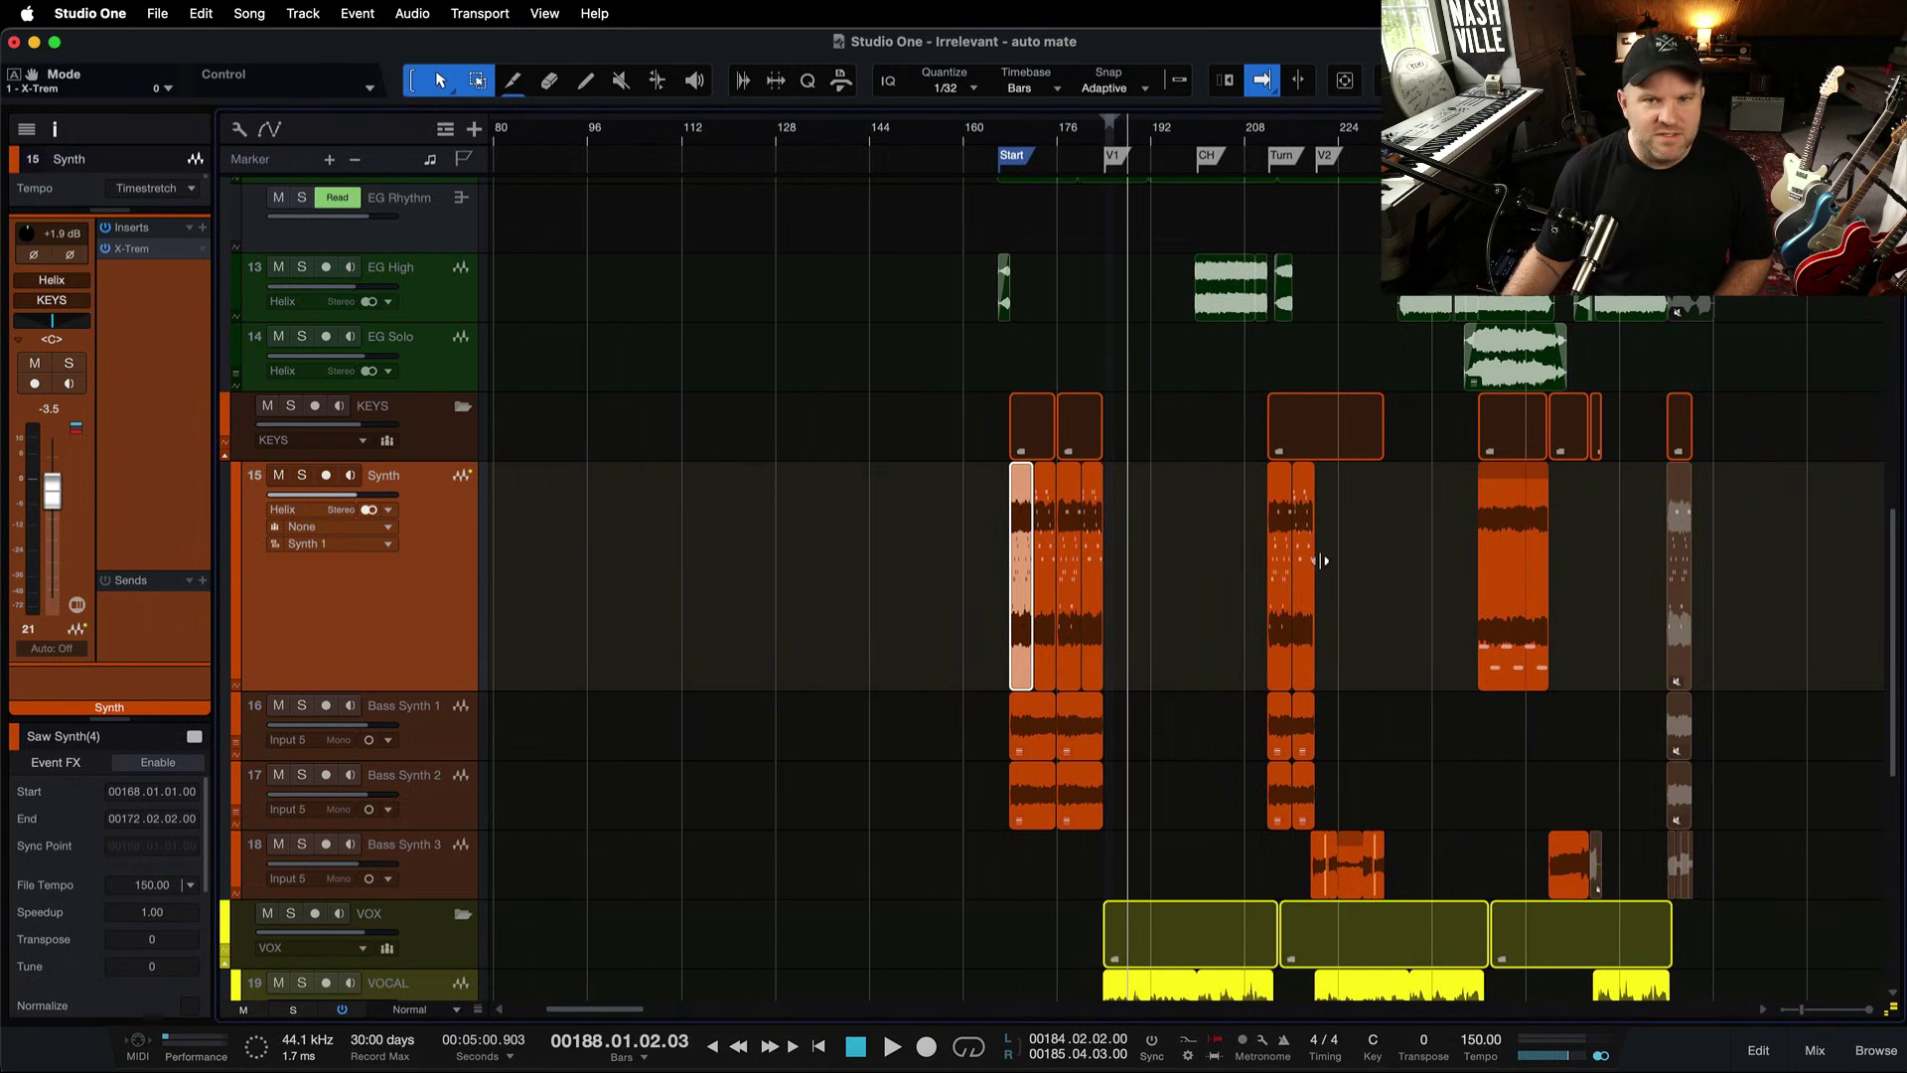